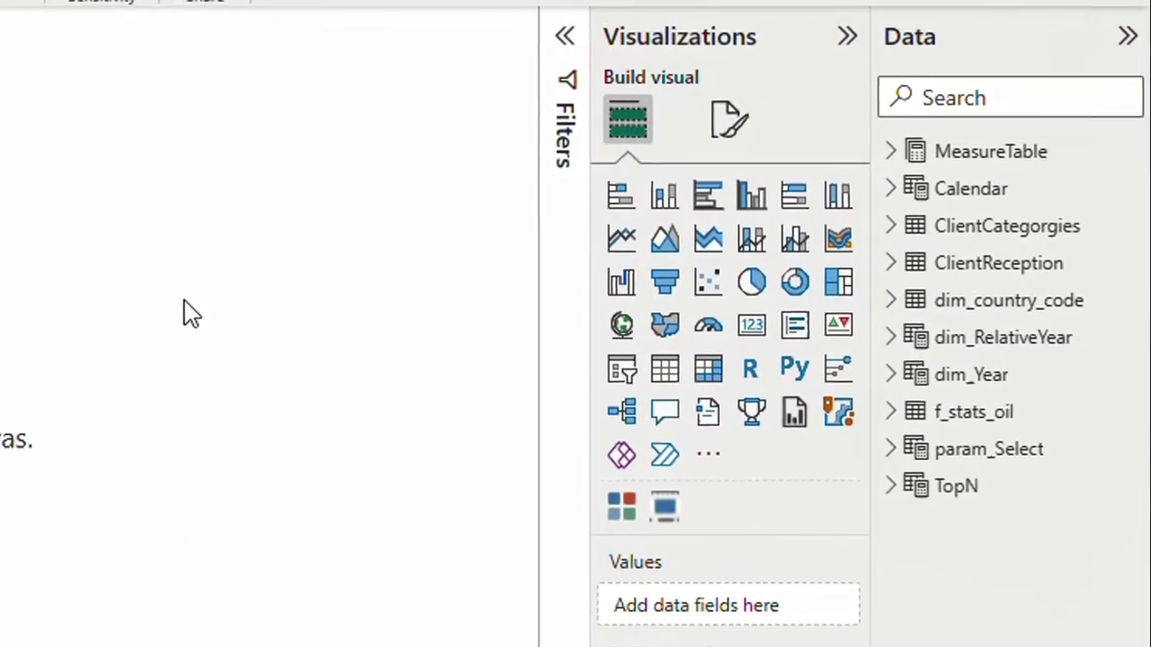
# - Examine the data model's relationships between f_stats_oil, dim_country_code, dim_Year and dim_RelativeYear, ending back at the report page
pyautogui.moveTo(881, 389)
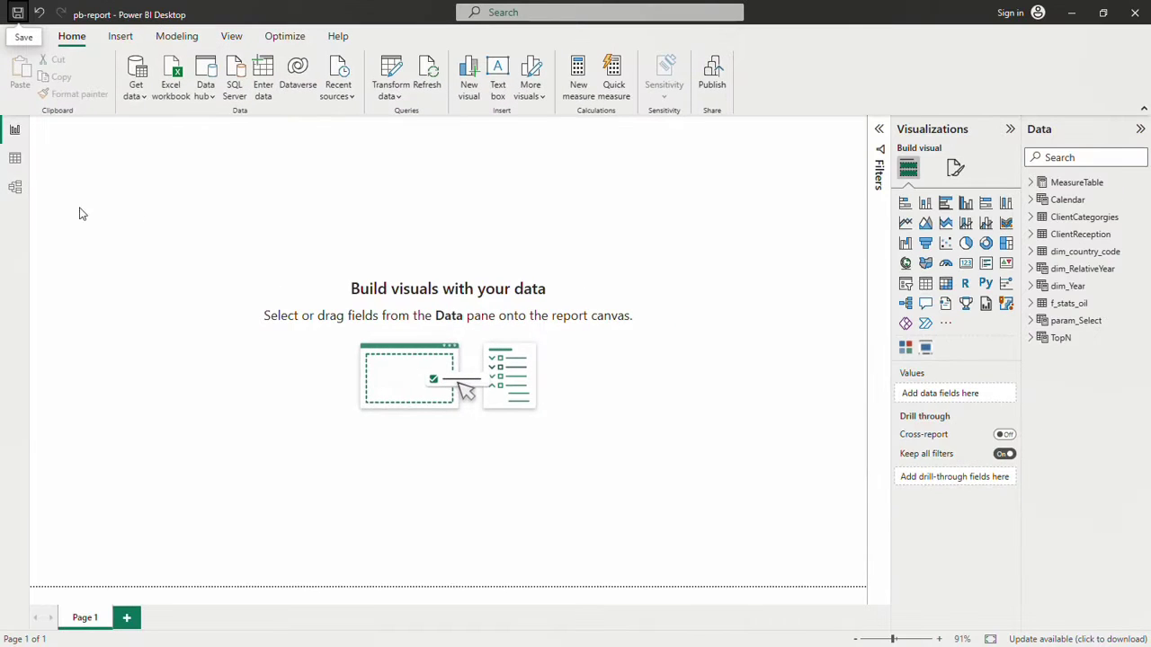
pyautogui.click(20, 186)
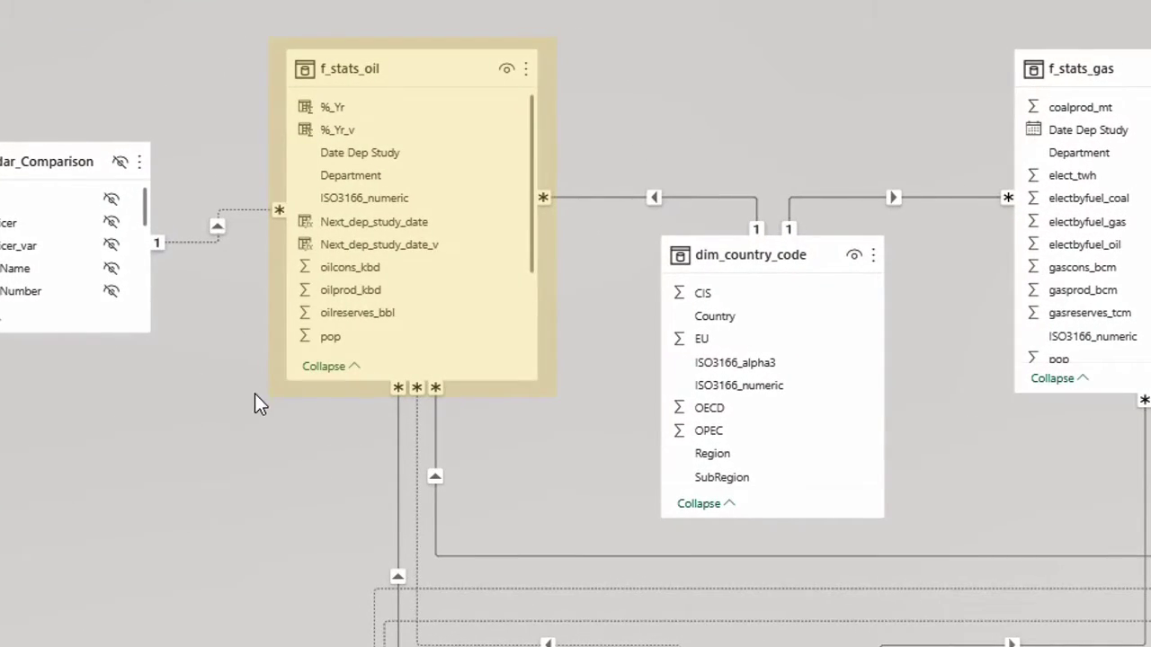
pyautogui.scroll(-3, 519, 426)
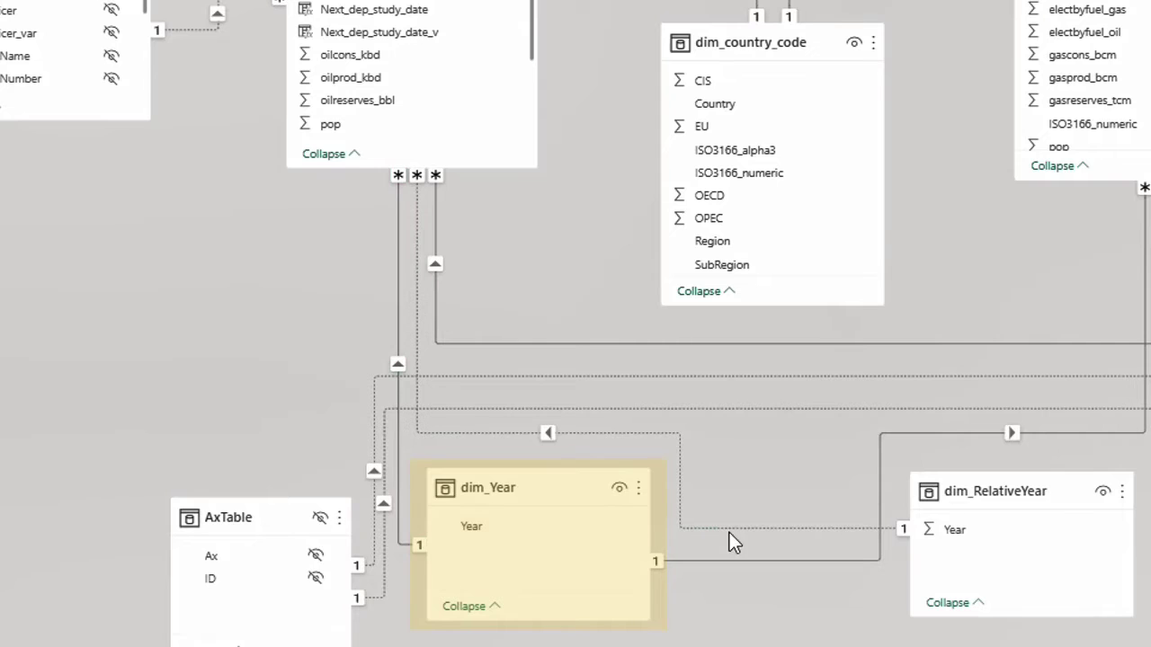
pyautogui.moveTo(909, 514)
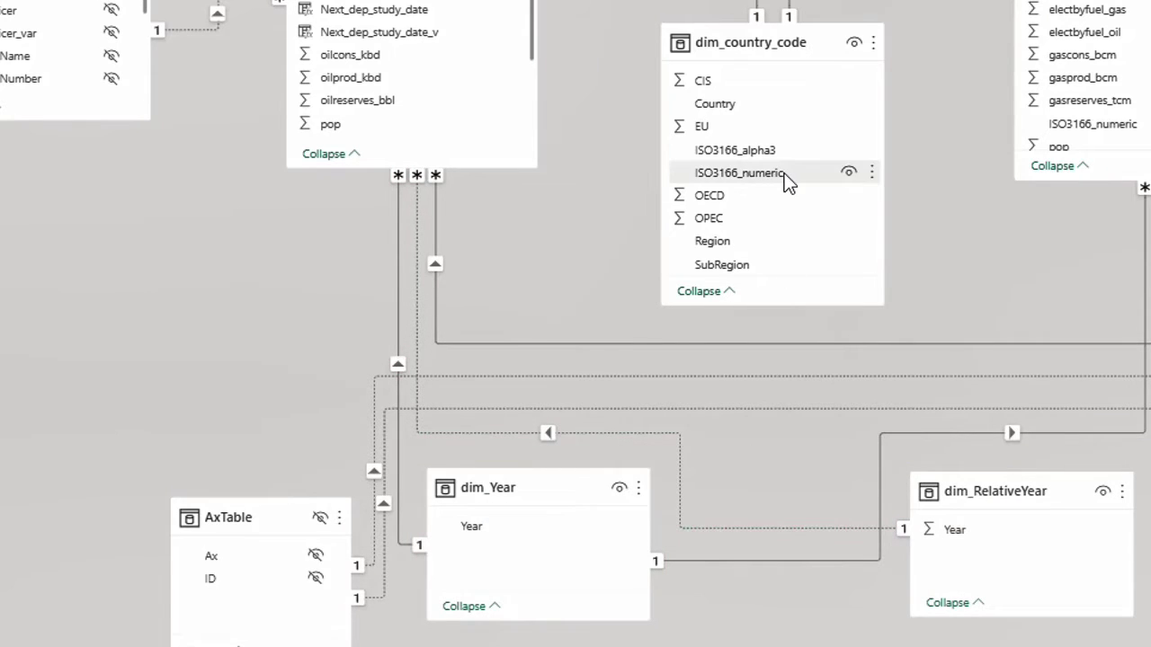
pyautogui.scroll(3, 786, 180)
pyautogui.moveTo(782, 176)
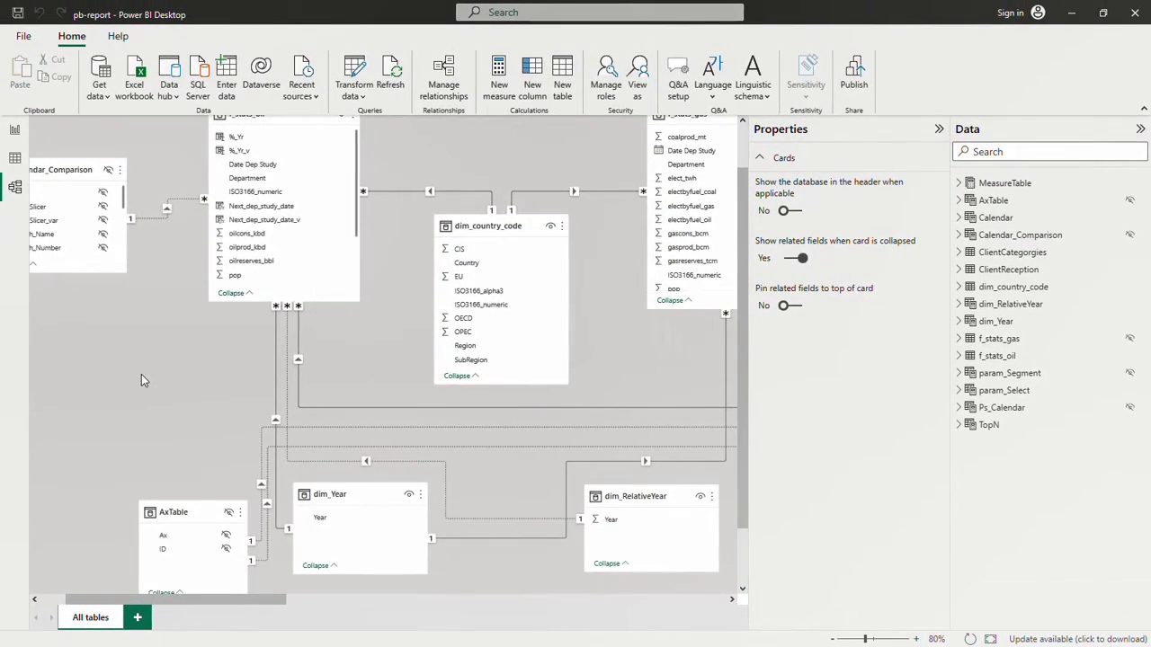
pyautogui.click(15, 129)
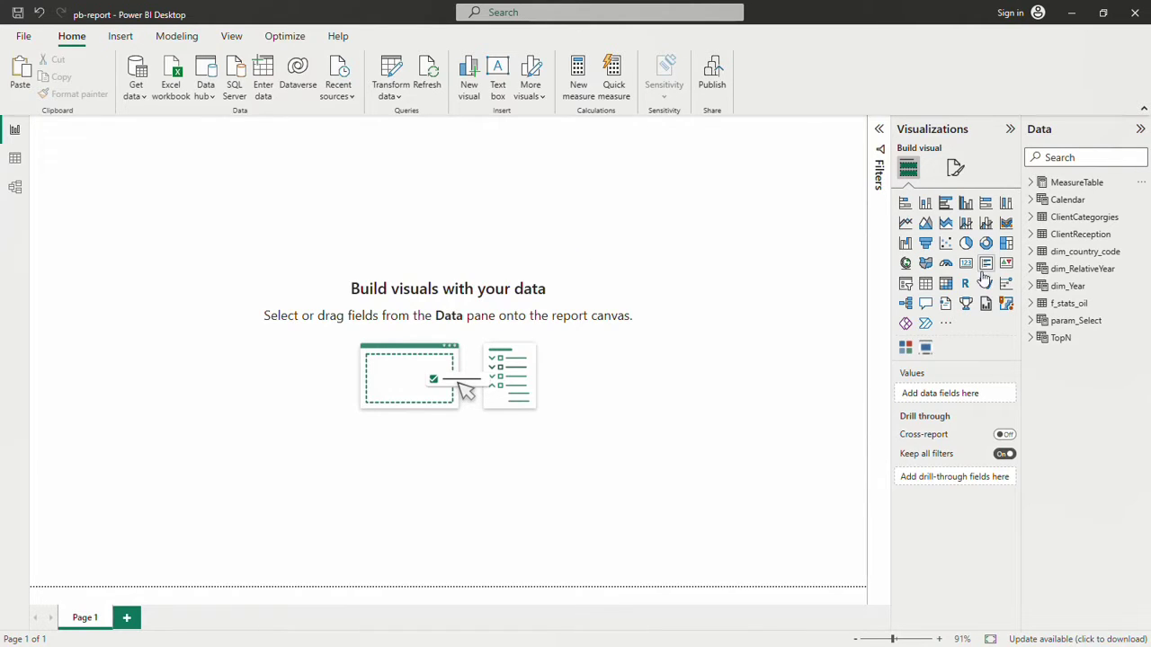
# - Add a slicer for the Year field of dim_Year to the empty report page
pyautogui.click(1031, 286)
pyautogui.moveTo(1070, 308); pyautogui.dragTo(146, 186)
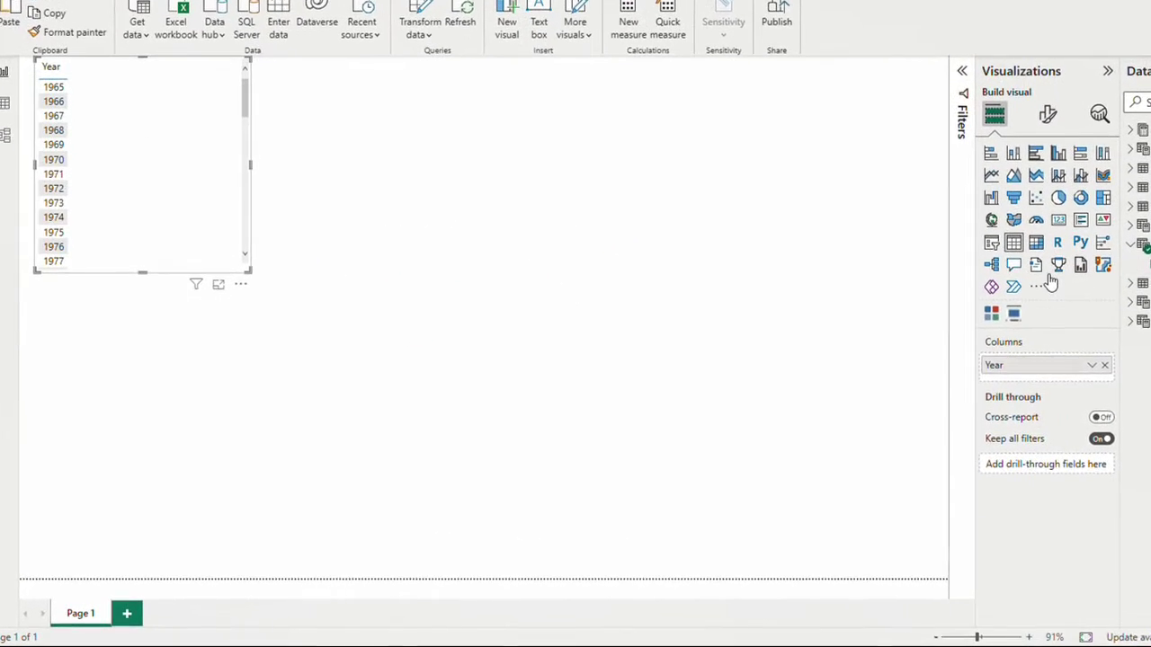
pyautogui.click(1008, 237)
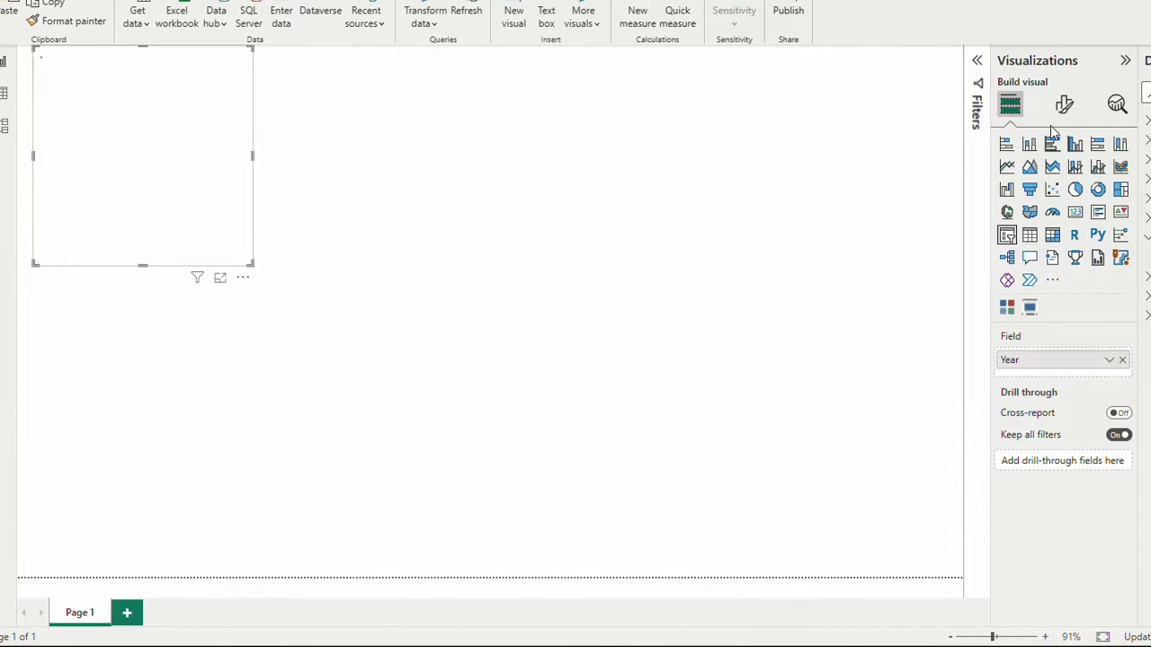
# - Set the Year slicer's style to Dropdown
pyautogui.click(1064, 104)
pyautogui.click(1041, 220)
pyautogui.click(1057, 297)
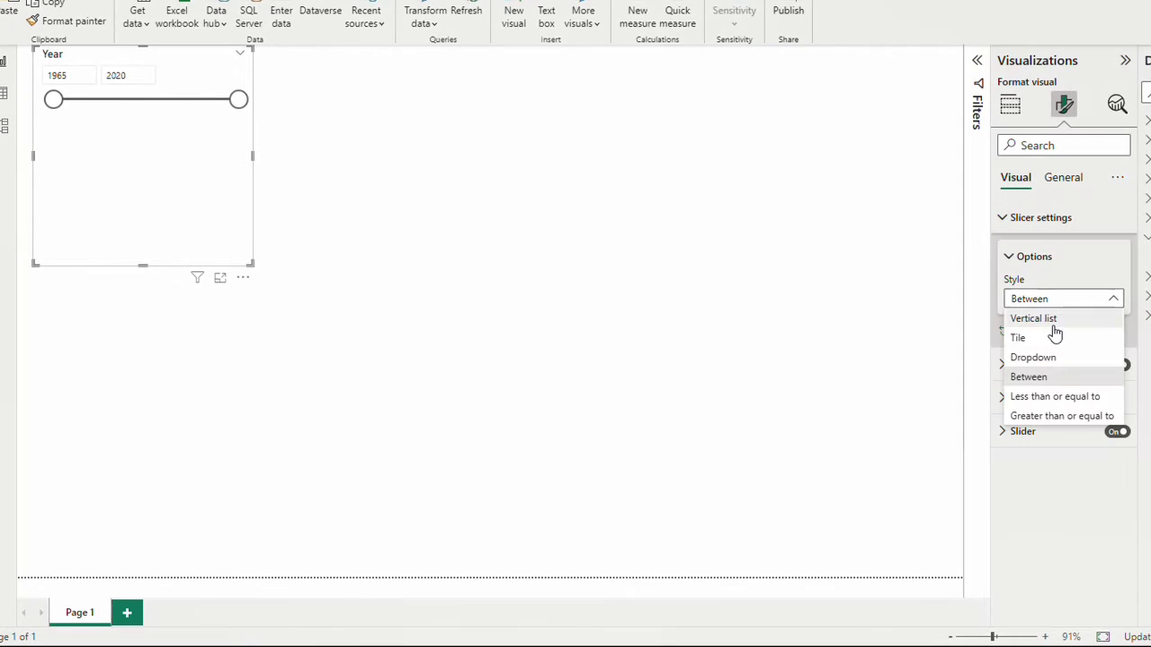
pyautogui.click(1052, 358)
# - Reposition and shrink the Year slicer, and restrict it to single selection
pyautogui.moveTo(197, 63); pyautogui.dragTo(253, 139)
pyautogui.moveTo(306, 347); pyautogui.dragTo(230, 227)
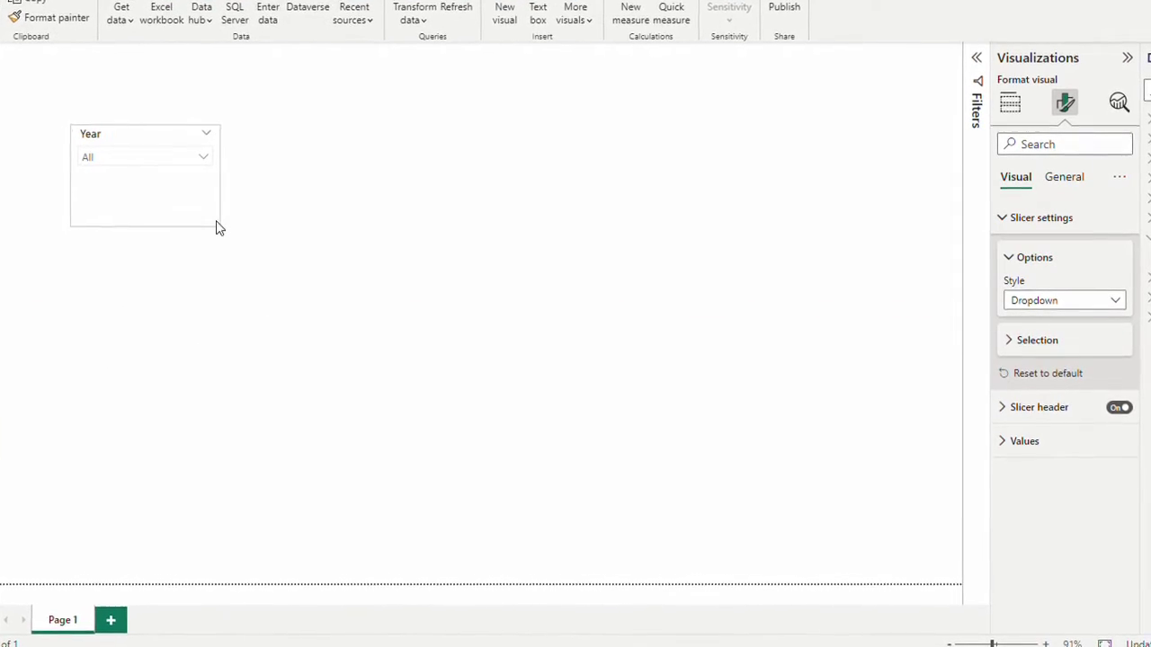
pyautogui.click(1025, 339)
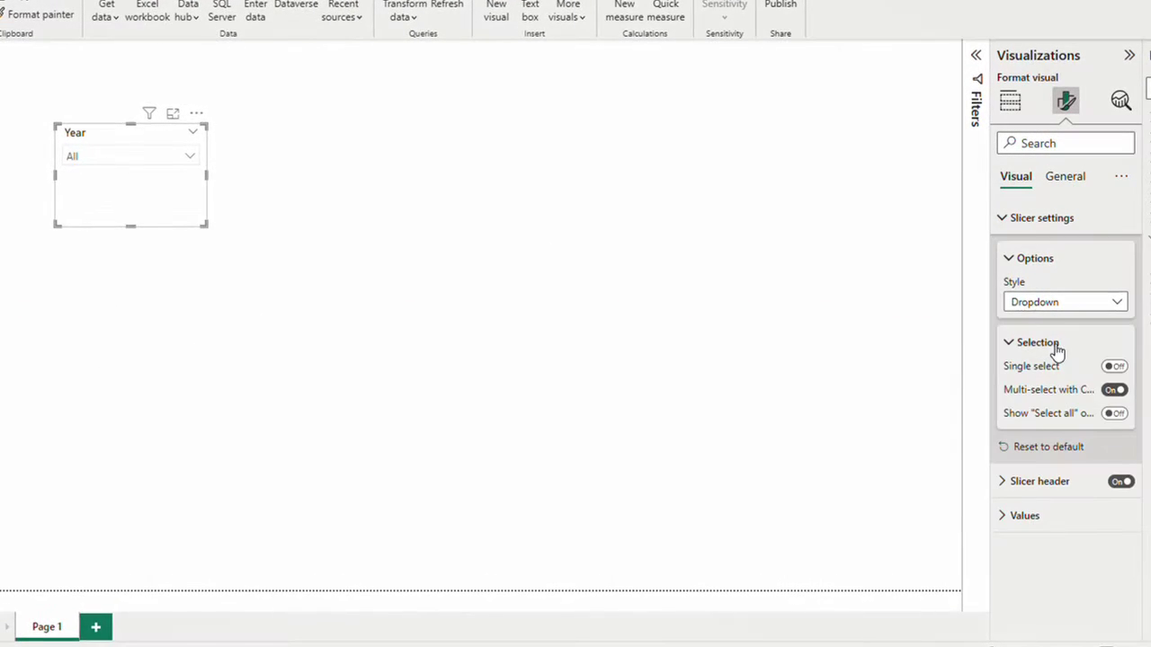
pyautogui.click(1114, 366)
# - Shift the Year slicer to the right and place a duplicate of it on its left side
pyautogui.moveTo(123, 149); pyautogui.dragTo(463, 111)
pyautogui.hotkey('ctrl', 'c')
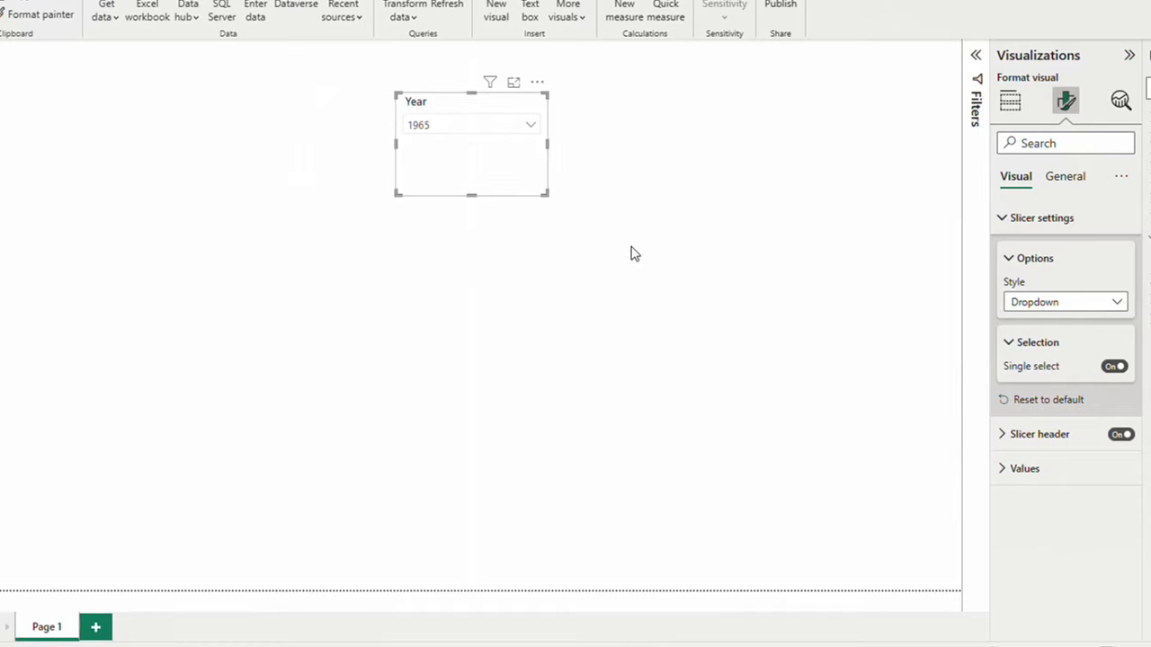
pyautogui.click(629, 251)
pyautogui.hotkey('ctrl', 'v')
pyautogui.moveTo(517, 126); pyautogui.dragTo(243, 108)
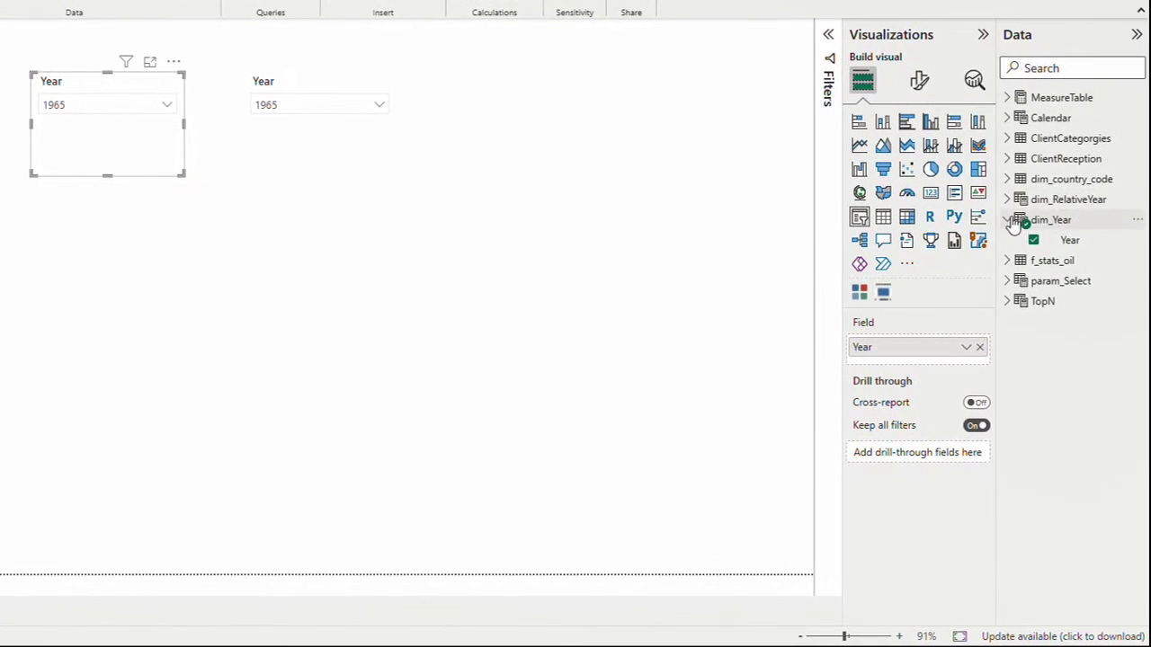
# - Replace the duplicated slicer's field with Year from dim_RelativeYear
pyautogui.click(1010, 221)
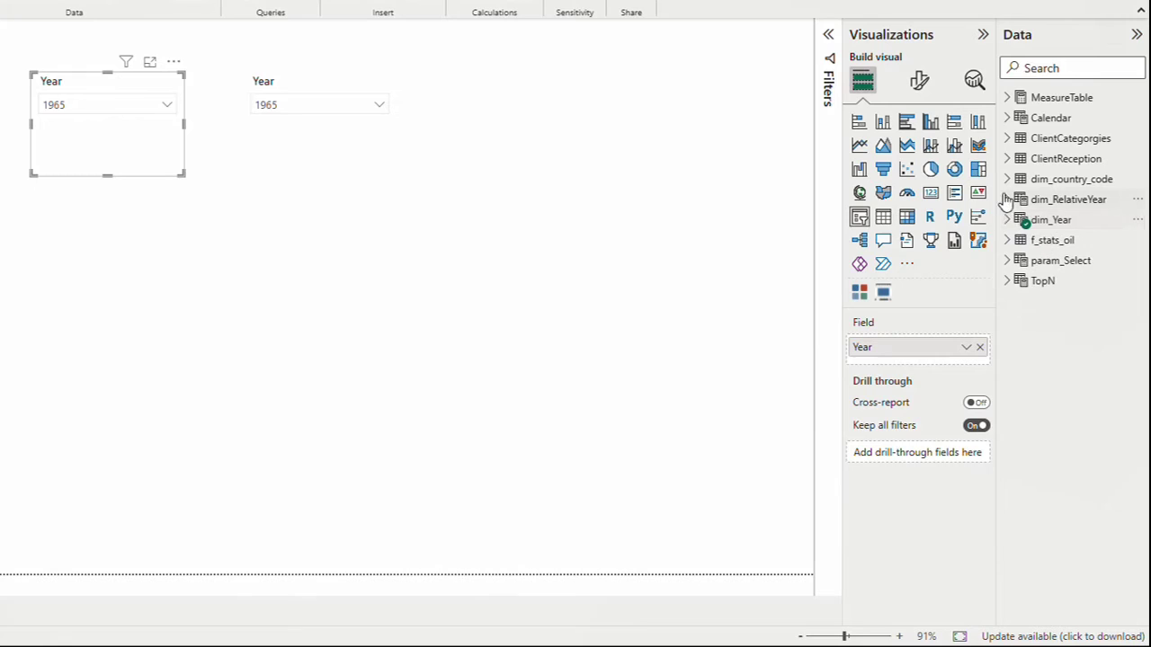
pyautogui.click(1007, 200)
pyautogui.moveTo(1070, 219); pyautogui.dragTo(935, 355)
pyautogui.click(979, 367)
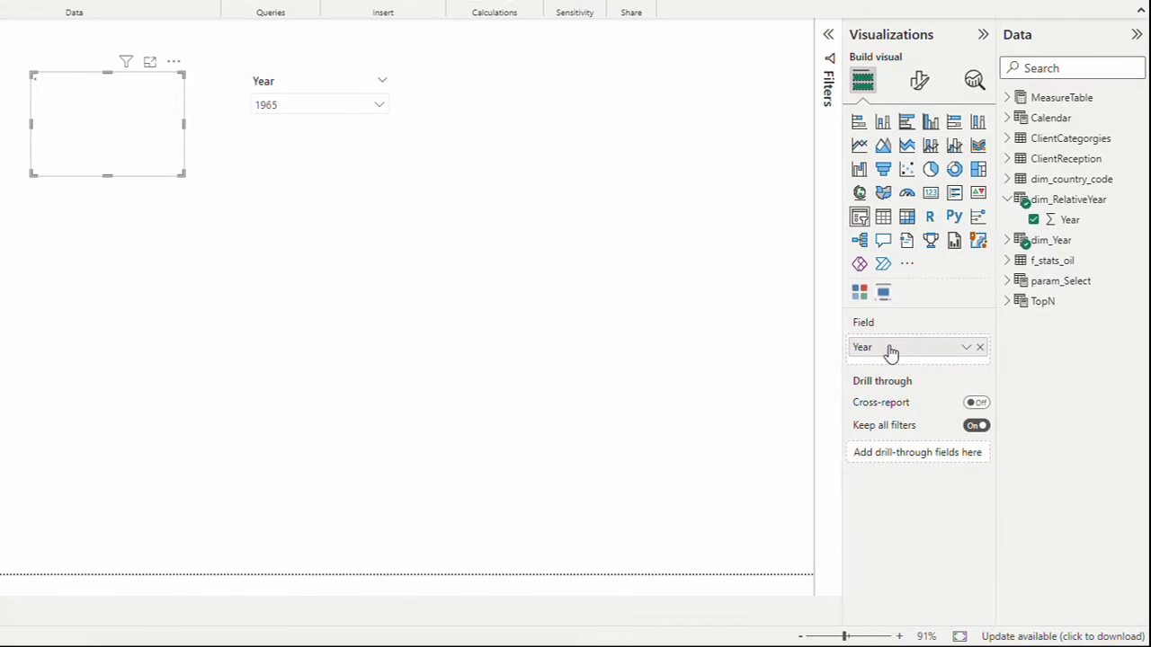
# - Rename the duplicated slicer's field for this visual as Relative Year
pyautogui.doubleClick(865, 348)
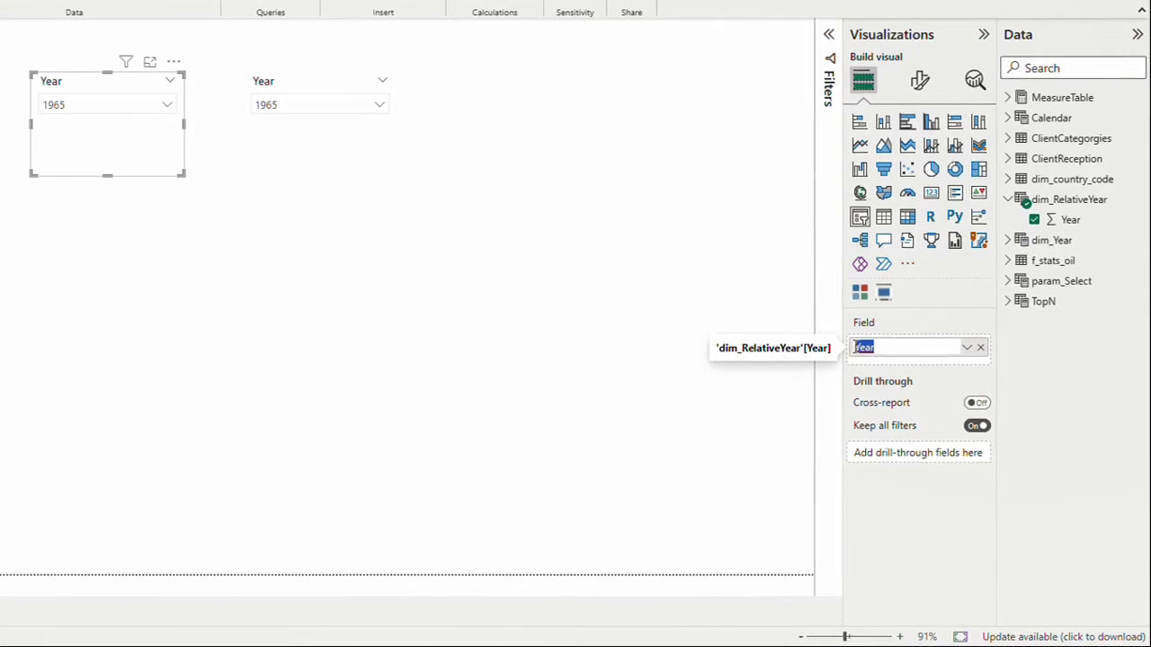
pyautogui.write('Rela')
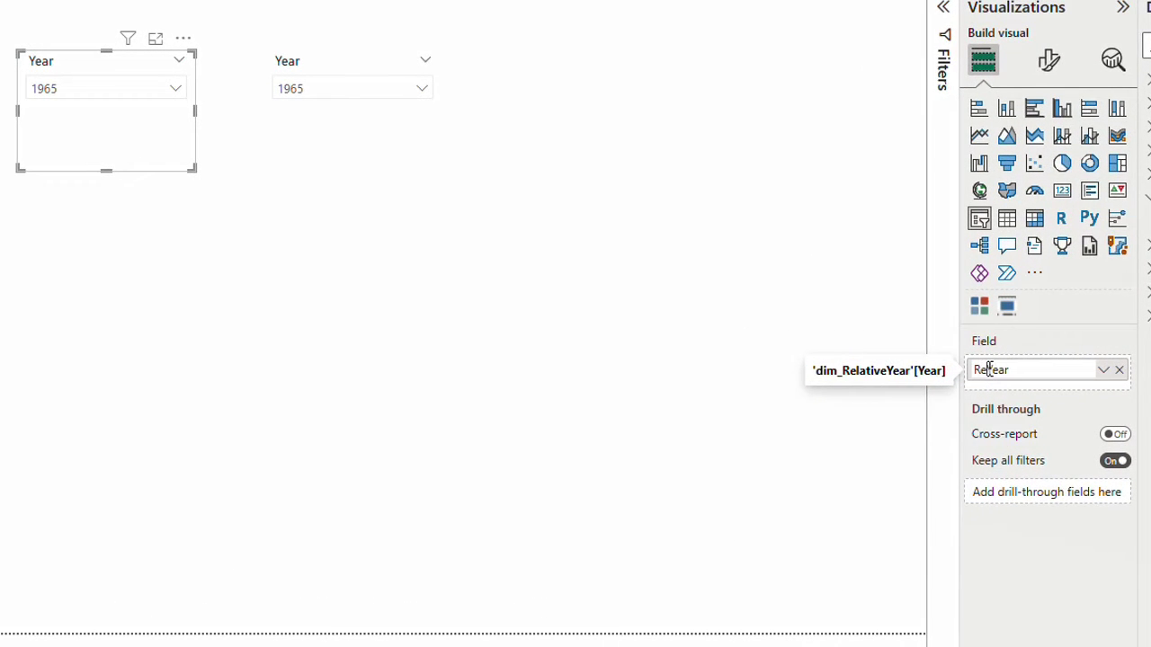
pyautogui.write('tive')
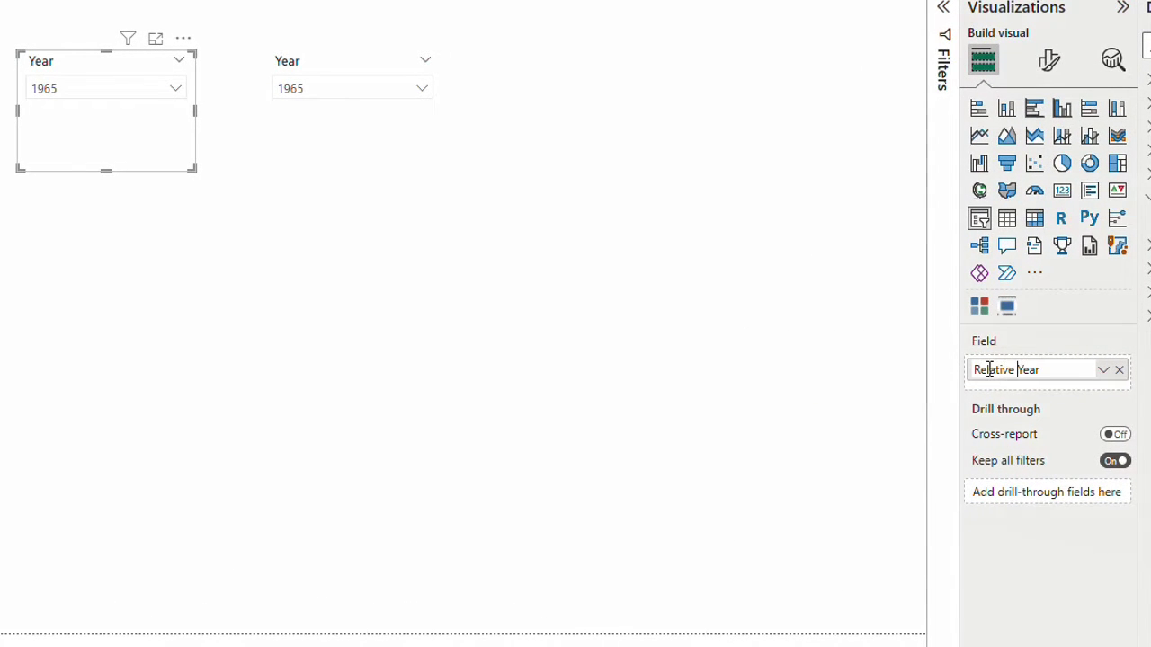
pyautogui.press('Return')
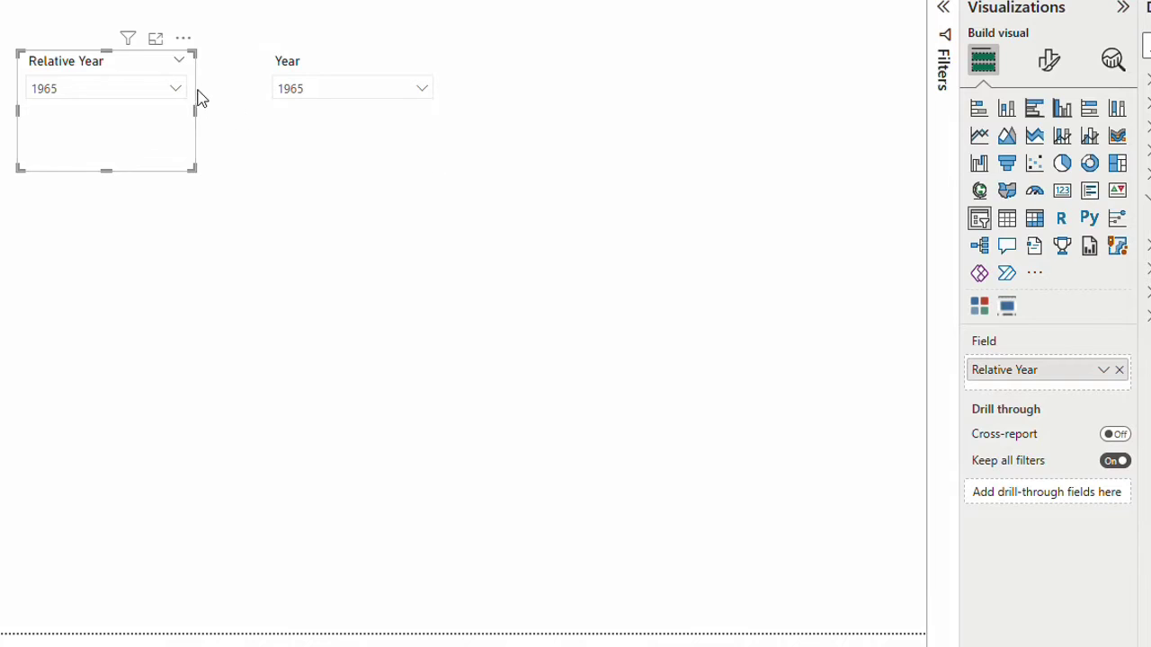
# - Select 1972 in the Relative Year slicer and 1994 in the Year slicer
pyautogui.click(162, 88)
pyautogui.scroll(-1, 93, 201)
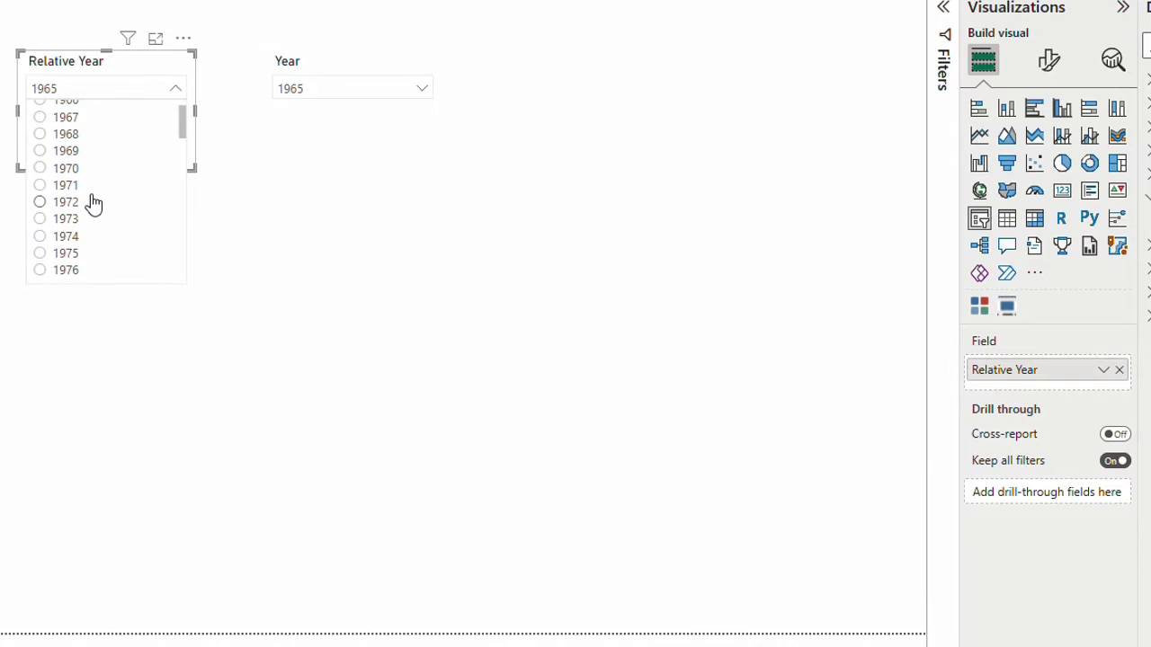
pyautogui.click(60, 208)
pyautogui.click(342, 88)
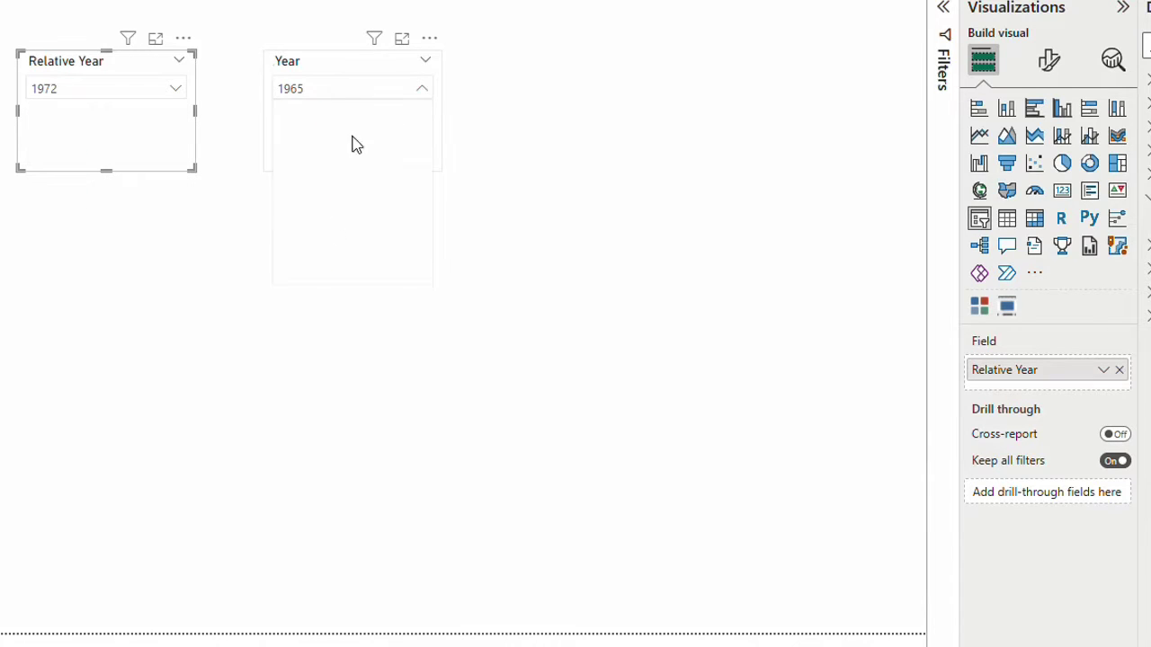
pyautogui.scroll(-4, 327, 221)
pyautogui.scroll(-3, 331, 225)
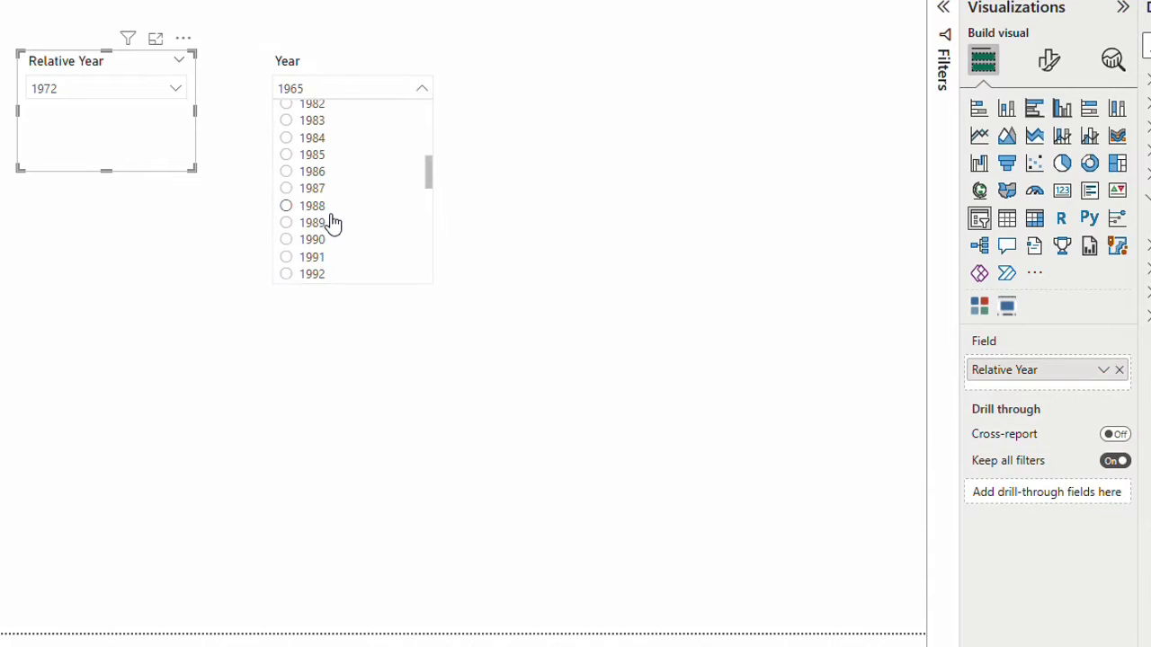
pyautogui.click(311, 262)
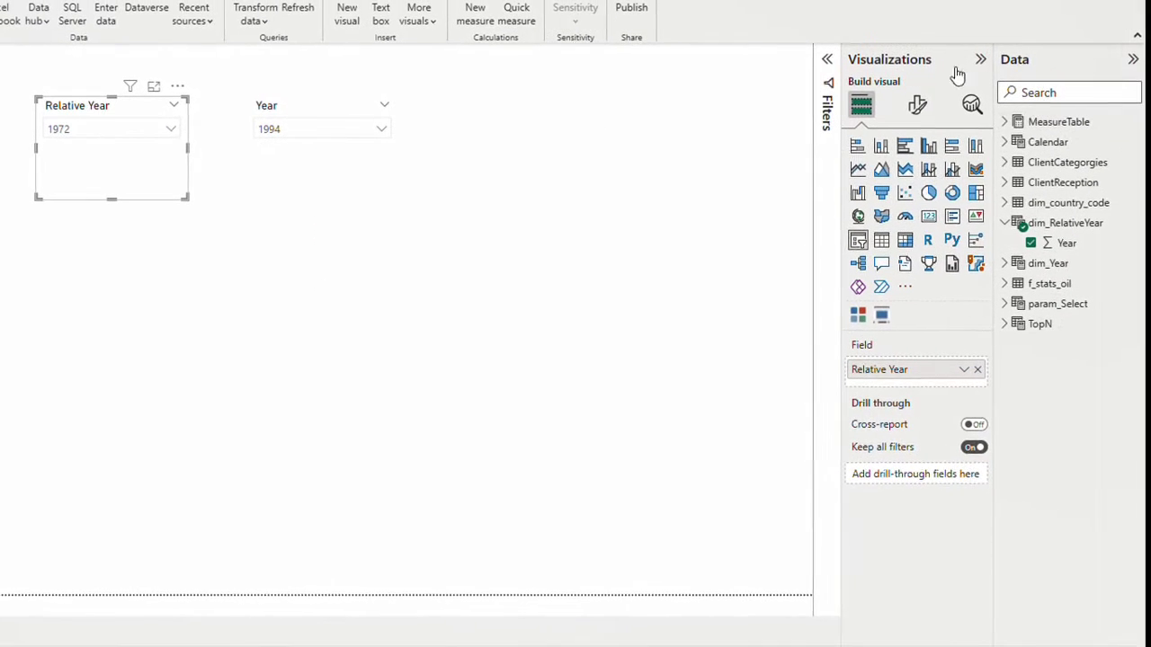
# - Examine the DAX formula of the %change_OilProduction measure in MeasureTable
pyautogui.click(1051, 109)
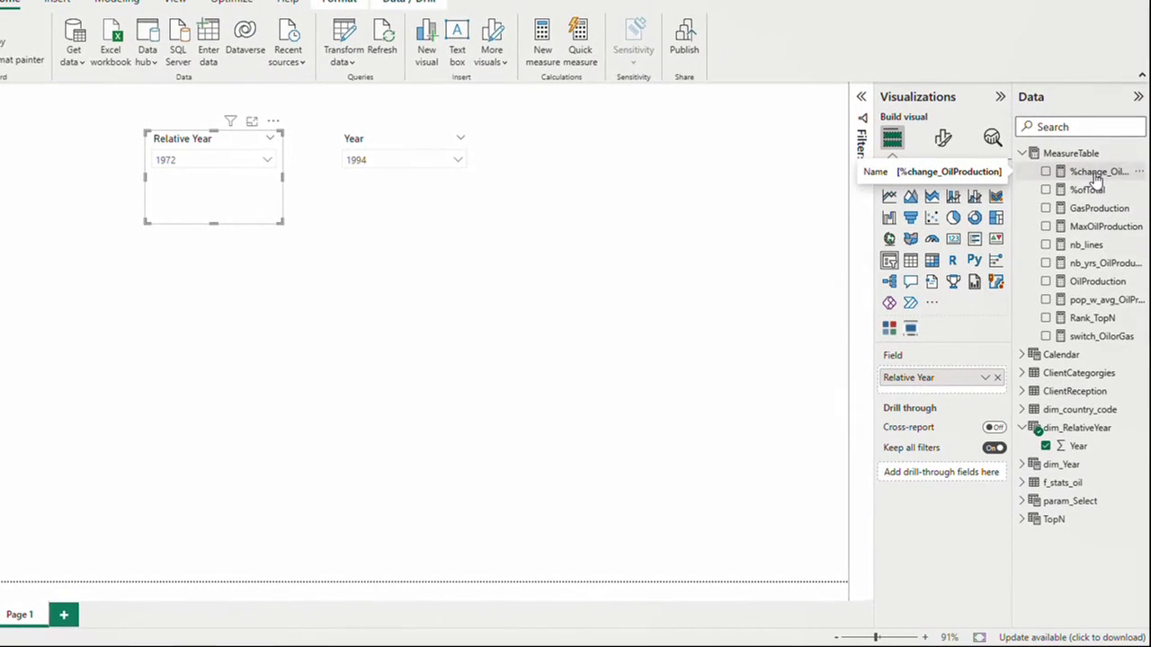
pyautogui.click(1095, 173)
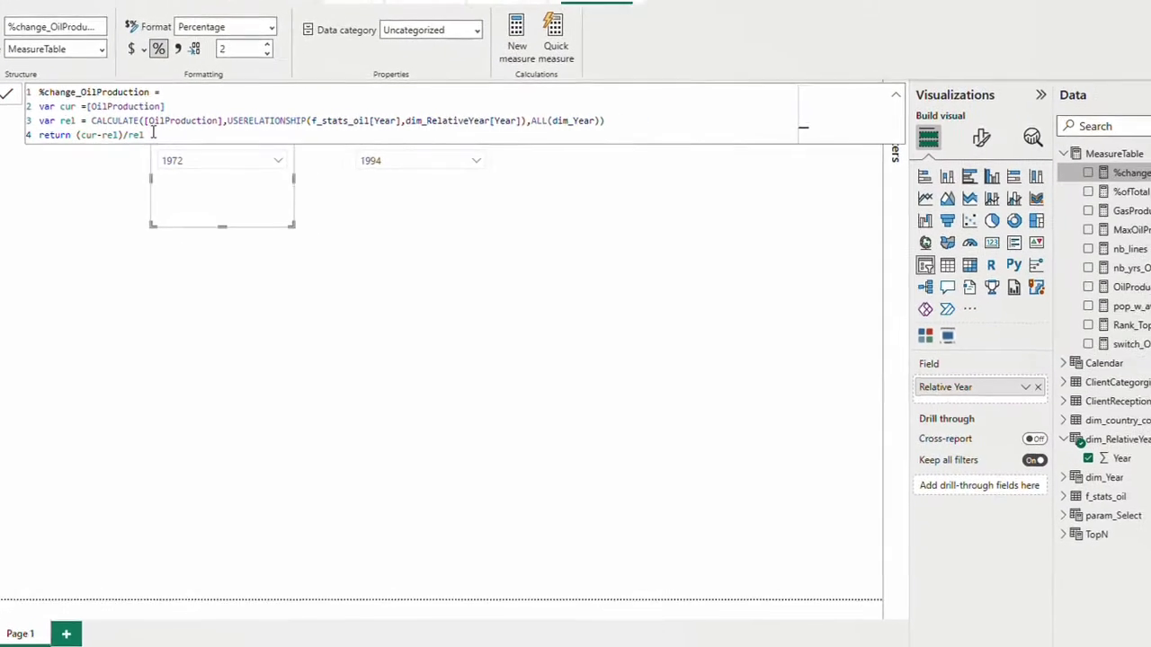
pyautogui.click(810, 225)
# - Add a card showing %change_OilProduction and reduce it to a compact box centred beneath the two slicers
pyautogui.moveTo(1092, 171); pyautogui.dragTo(325, 271)
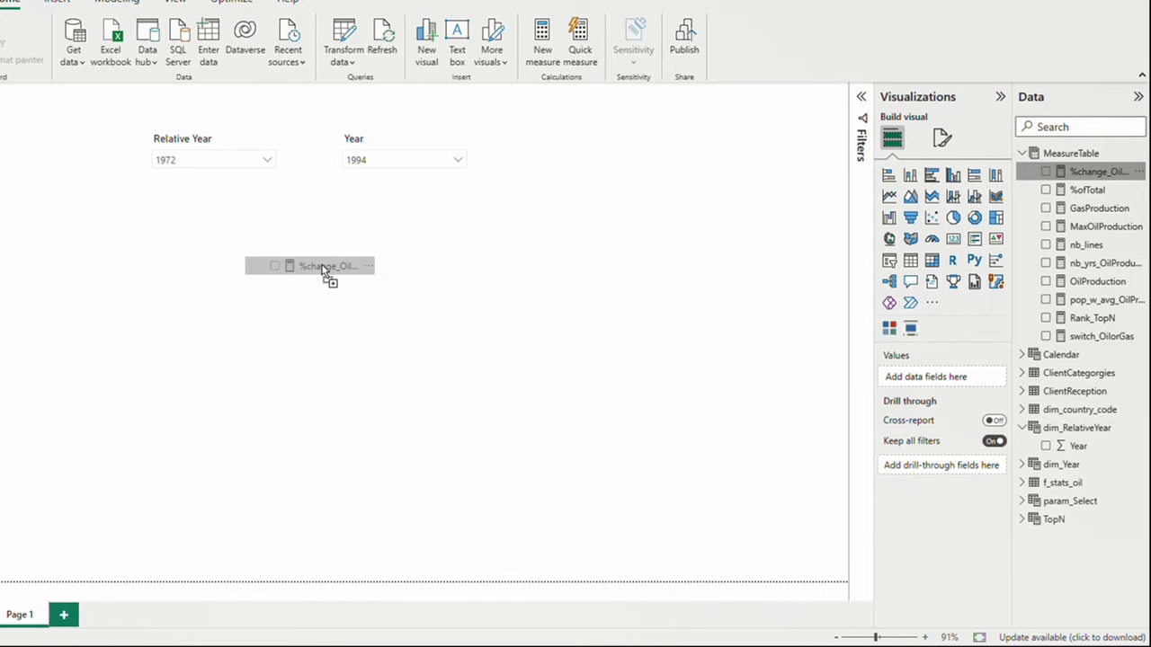
pyautogui.moveTo(326, 271); pyautogui.dragTo(321, 270)
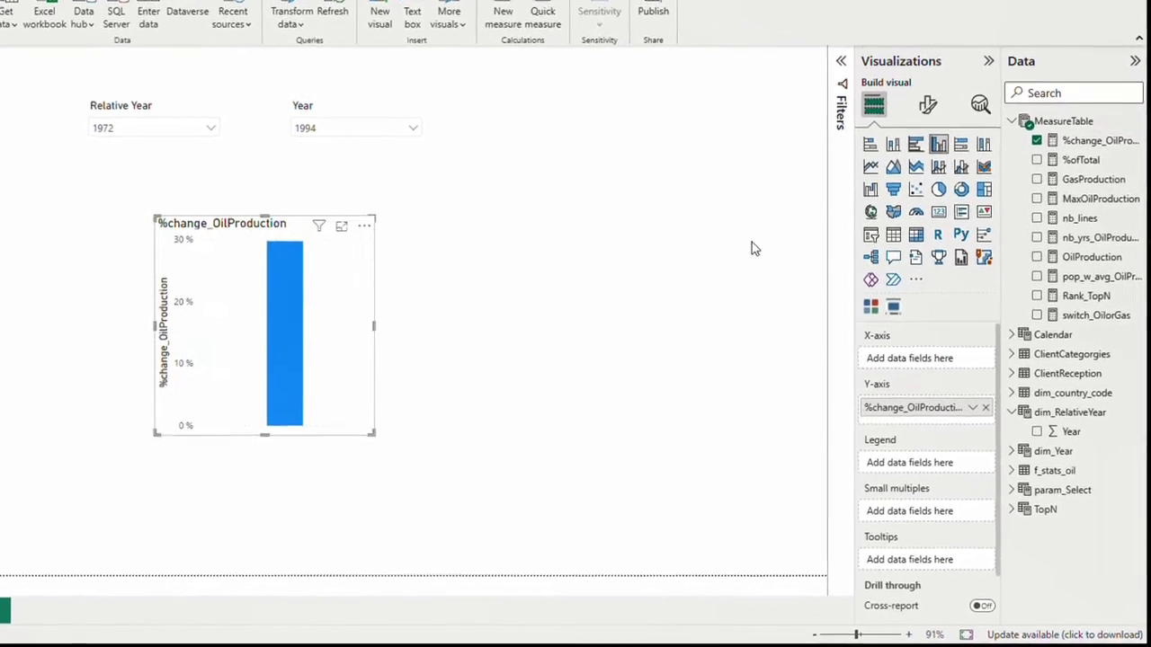
pyautogui.click(937, 212)
pyautogui.moveTo(330, 276); pyautogui.dragTo(284, 222)
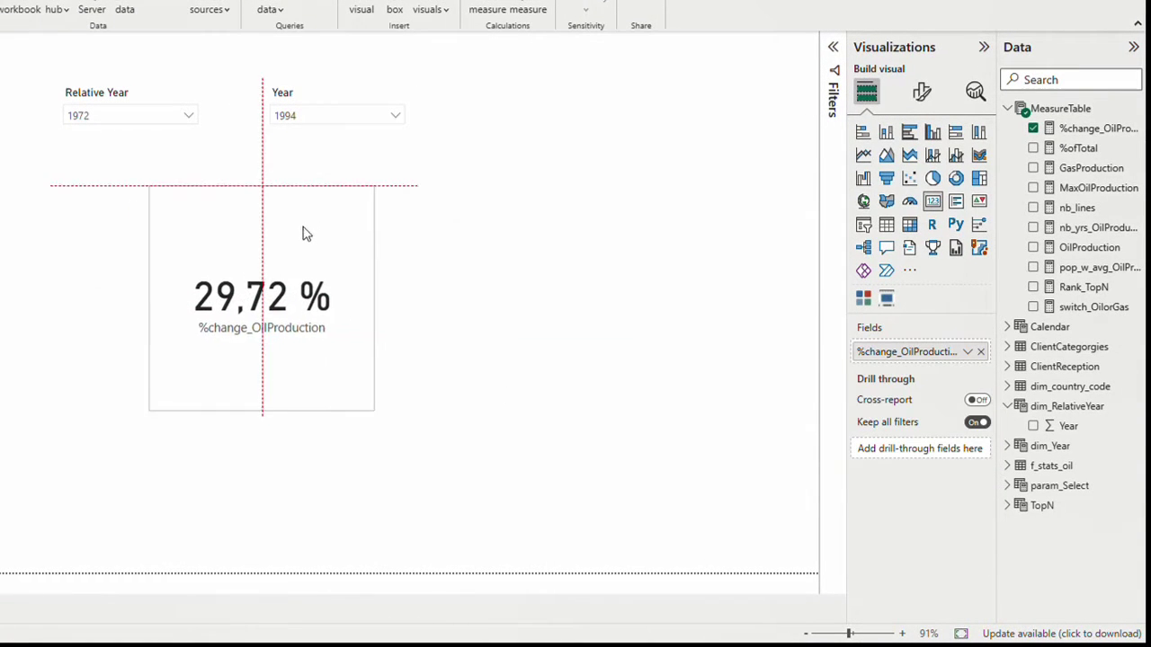
pyautogui.moveTo(247, 400); pyautogui.dragTo(246, 272)
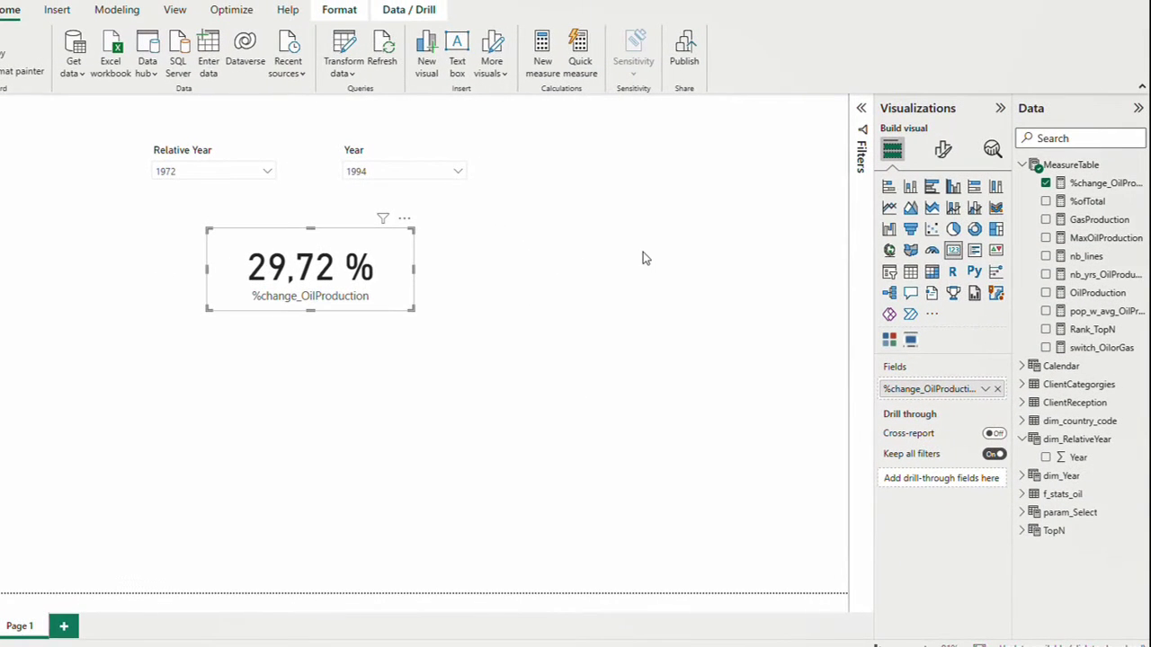
# - Create a new measure in MeasureTable named arrowUp_%change
pyautogui.rightClick(1089, 167)
pyautogui.press('Escape')
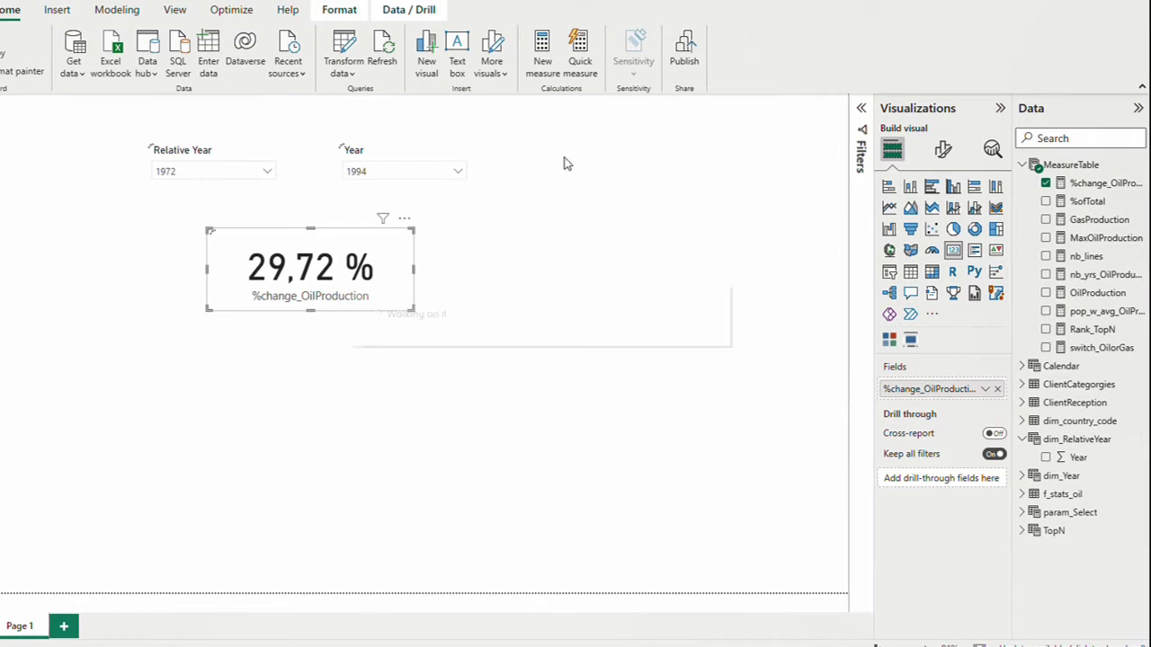
pyautogui.doubleClick(57, 109)
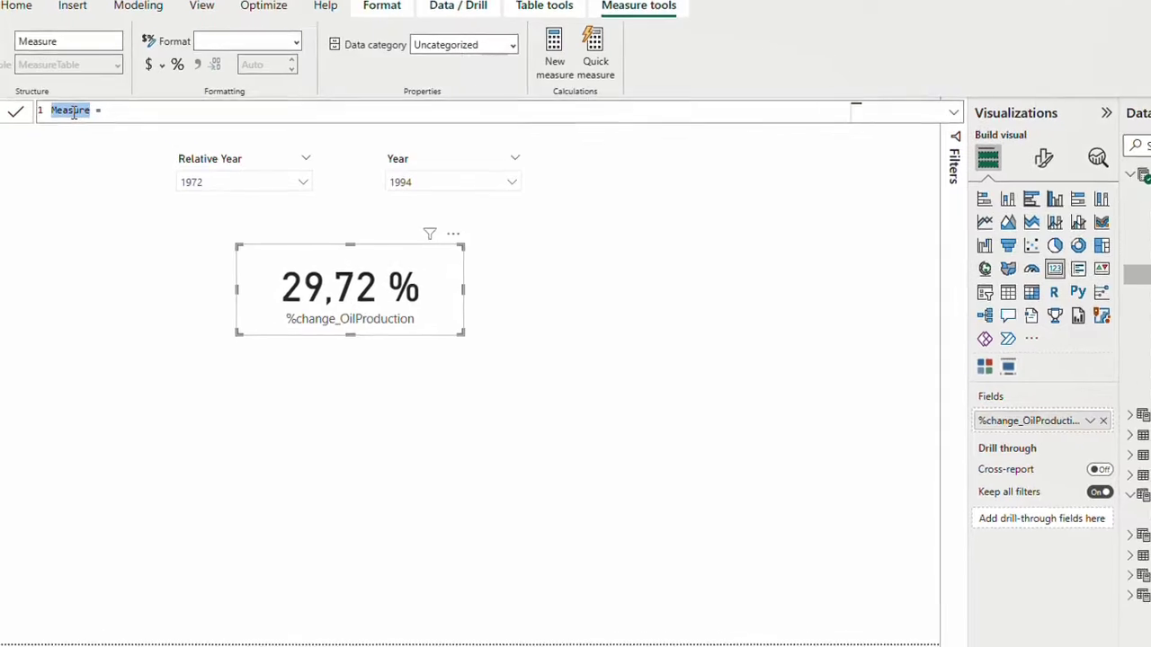
pyautogui.write('ar')
pyautogui.write('rowup')
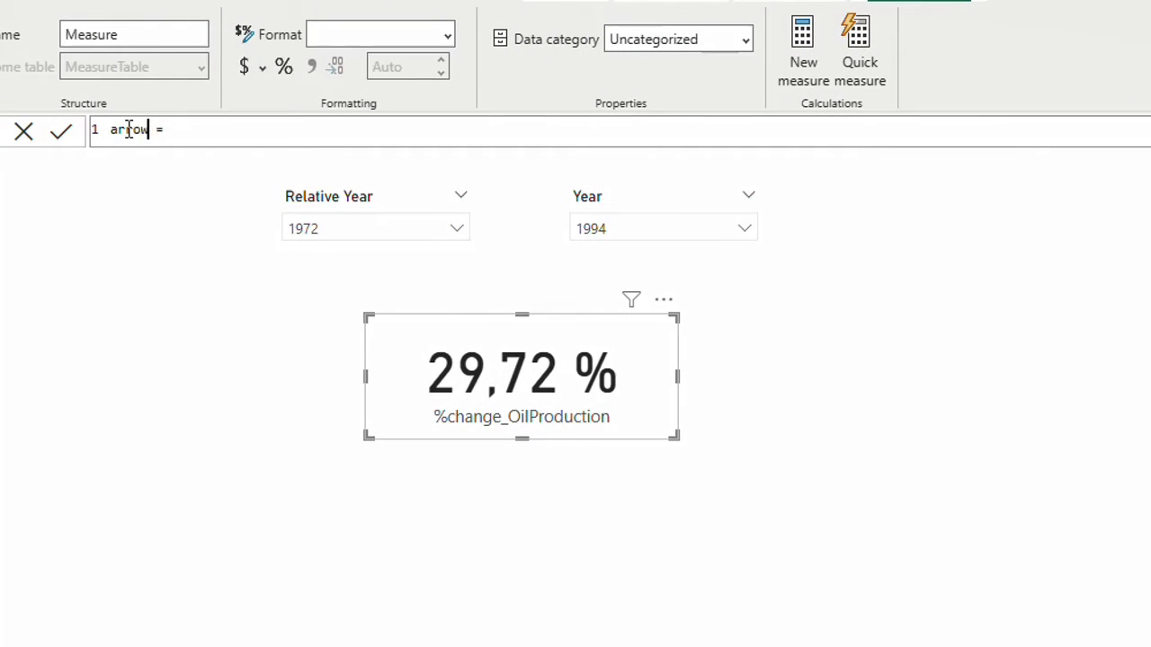
pyautogui.press('BackSpace')
pyautogui.press('BackSpace')
pyautogui.write('Up_')
pyautogui.write('%change')
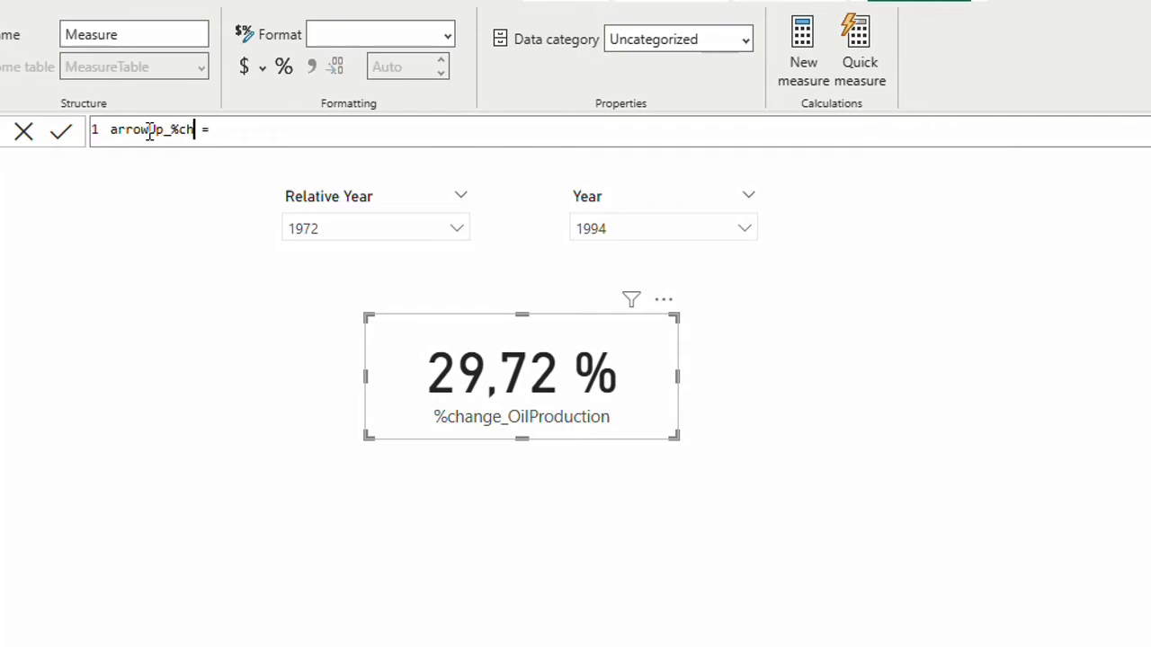
# - Define arrowUp_%change as if([%change_OilProduction]>0,UNICHAR(9650),"") and commit the measure
pyautogui.click(259, 133)
pyautogui.write('if(')
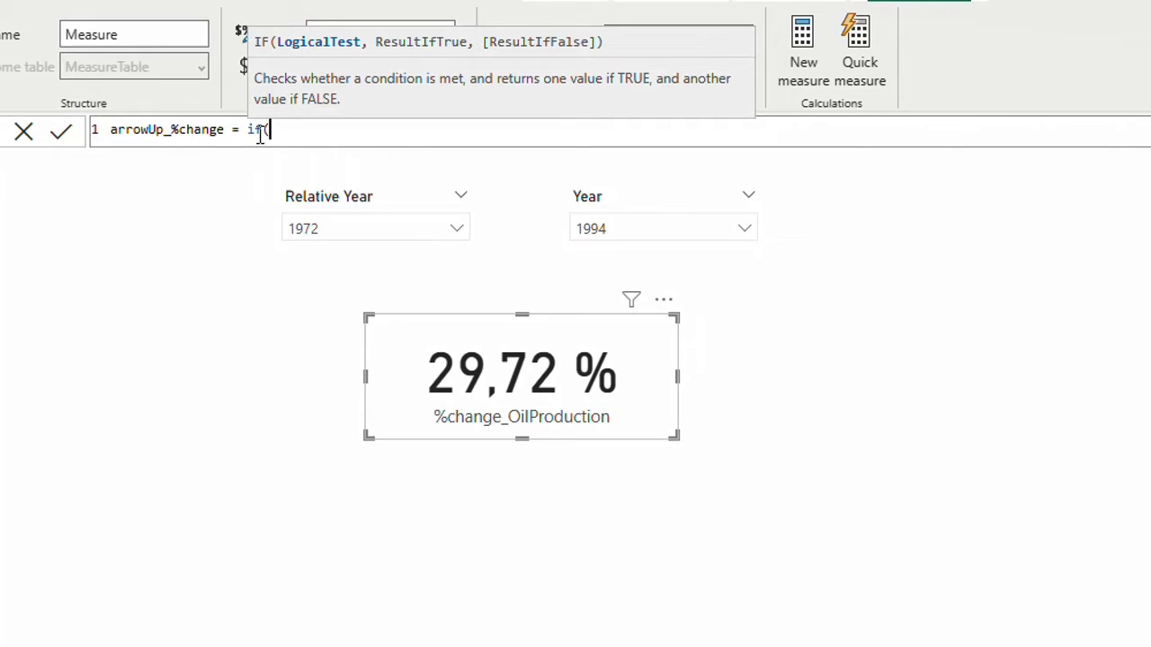
pyautogui.write('chang')
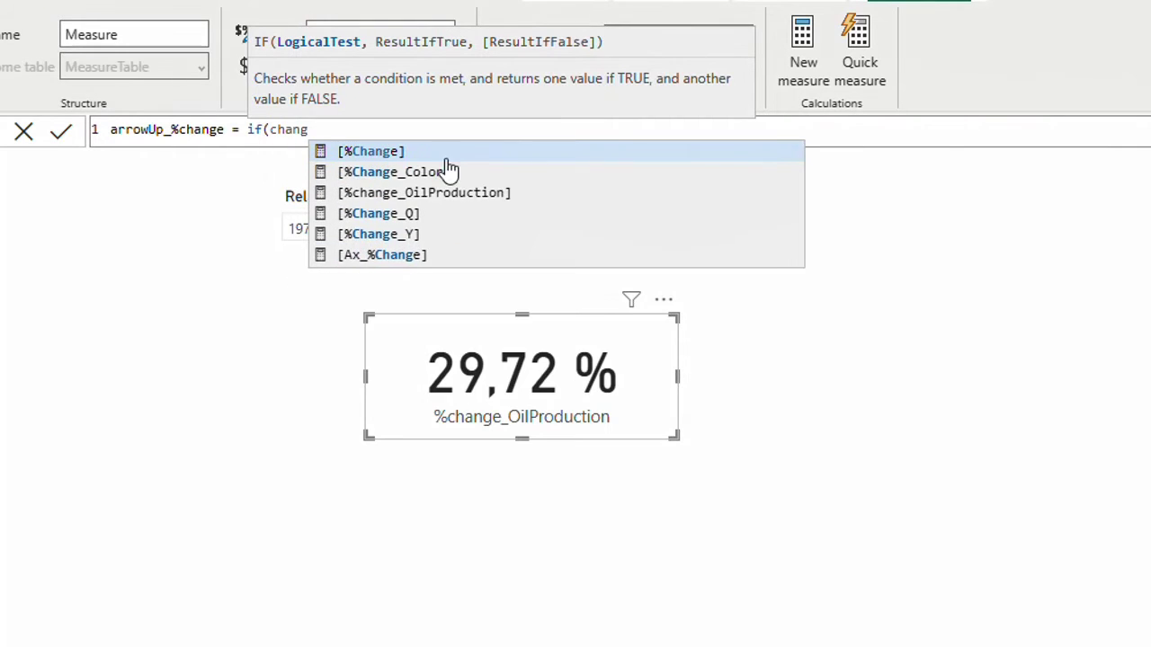
pyautogui.click(465, 201)
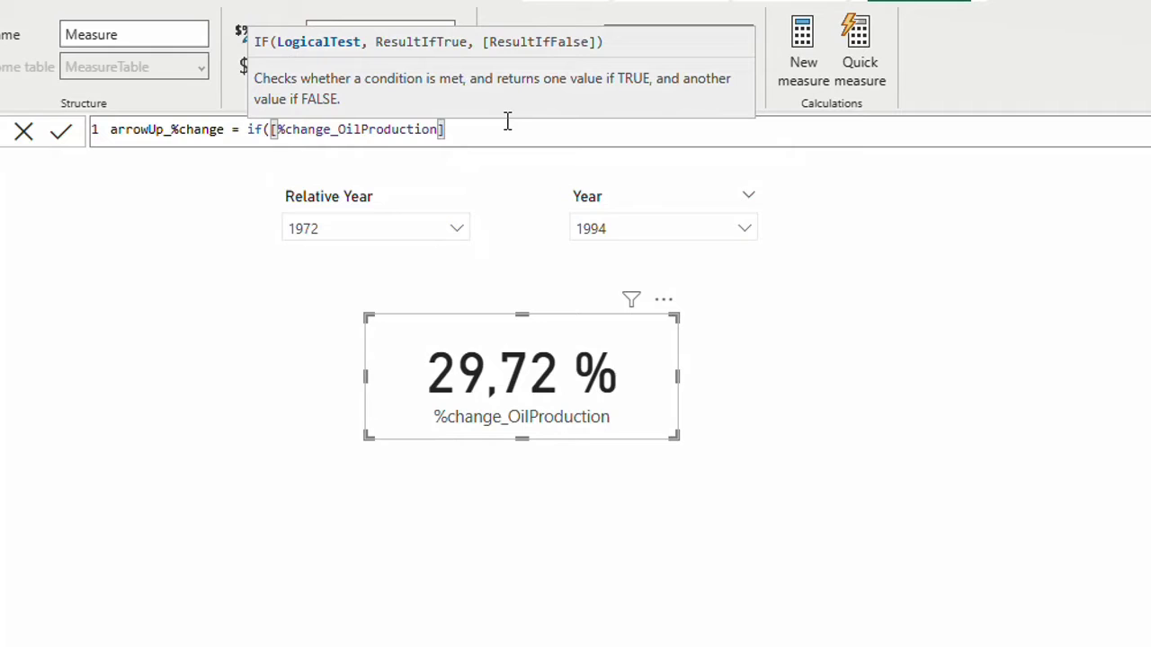
pyautogui.write('>0,')
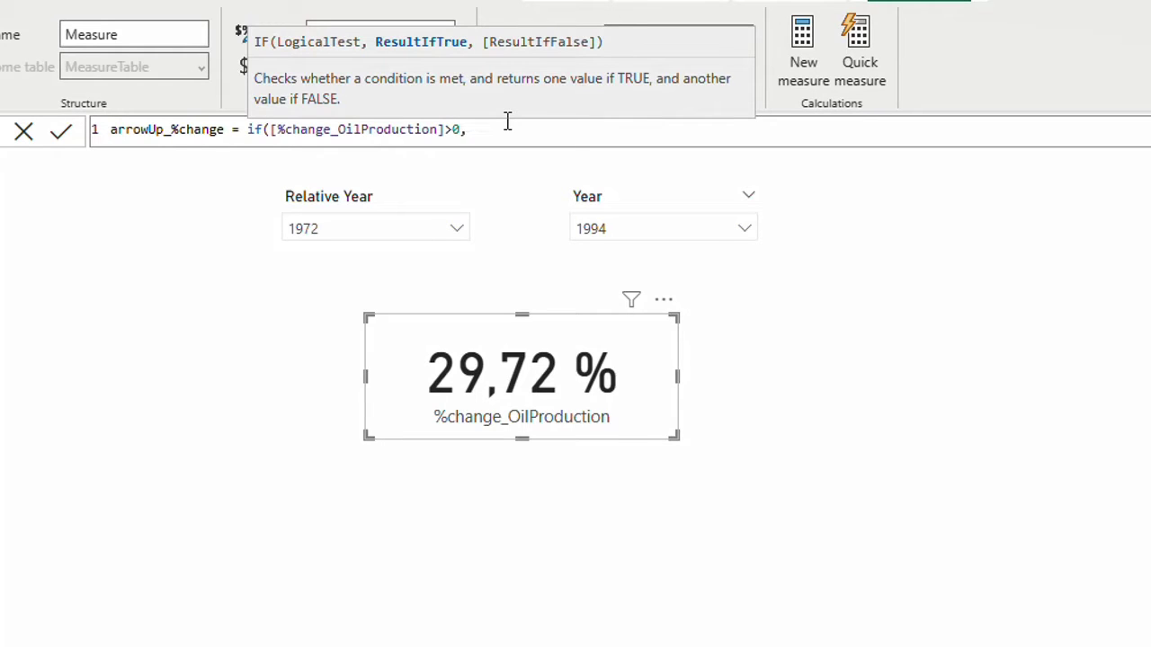
pyautogui.write('unichar')
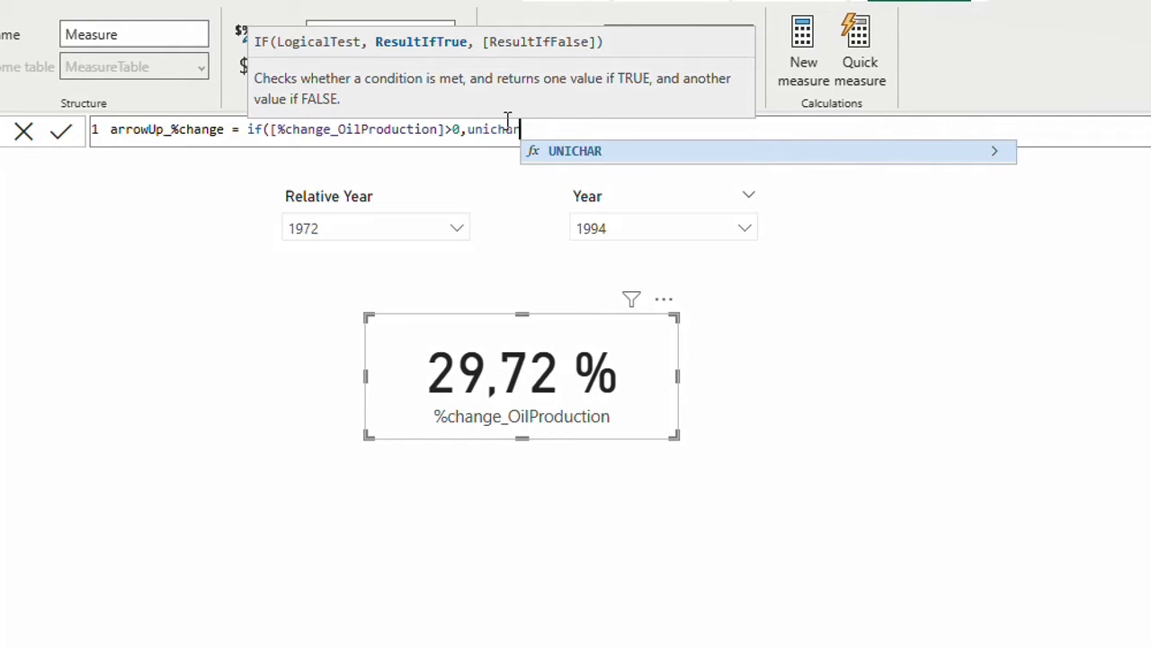
pyautogui.press('Tab')
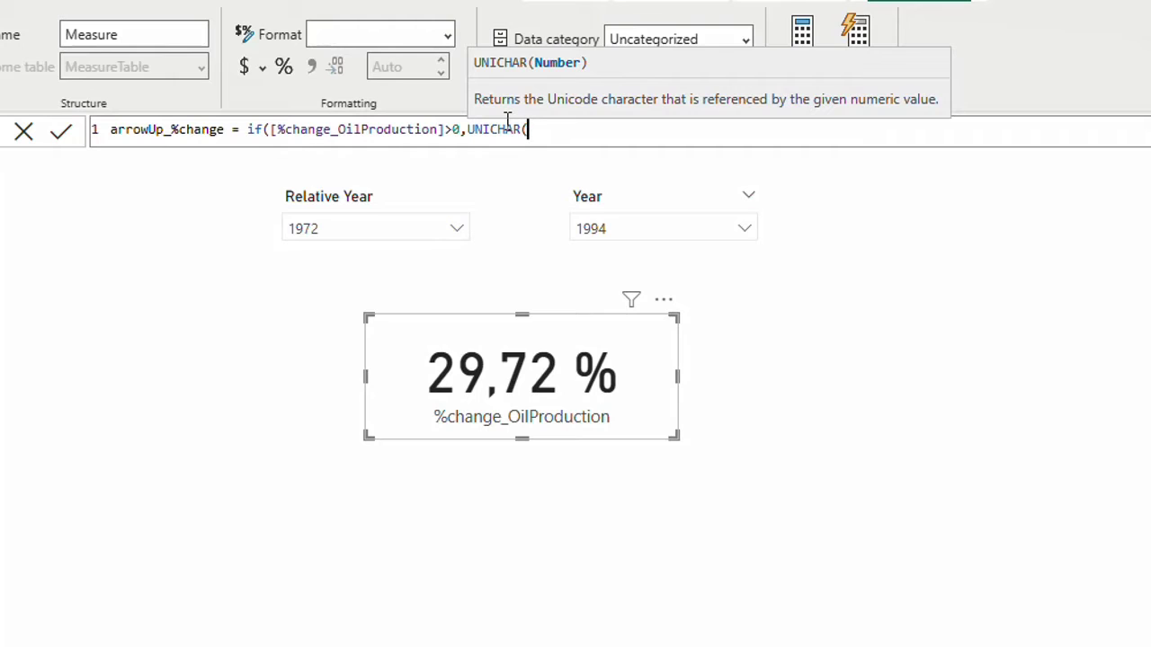
pyautogui.write('9650)')
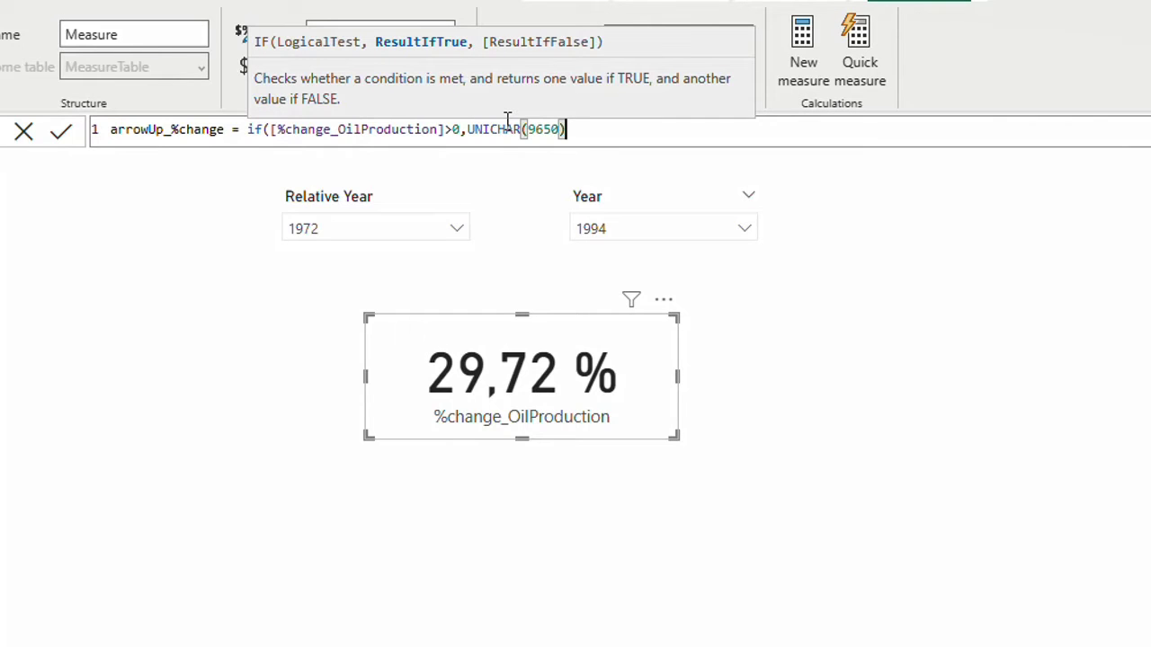
pyautogui.write(',')
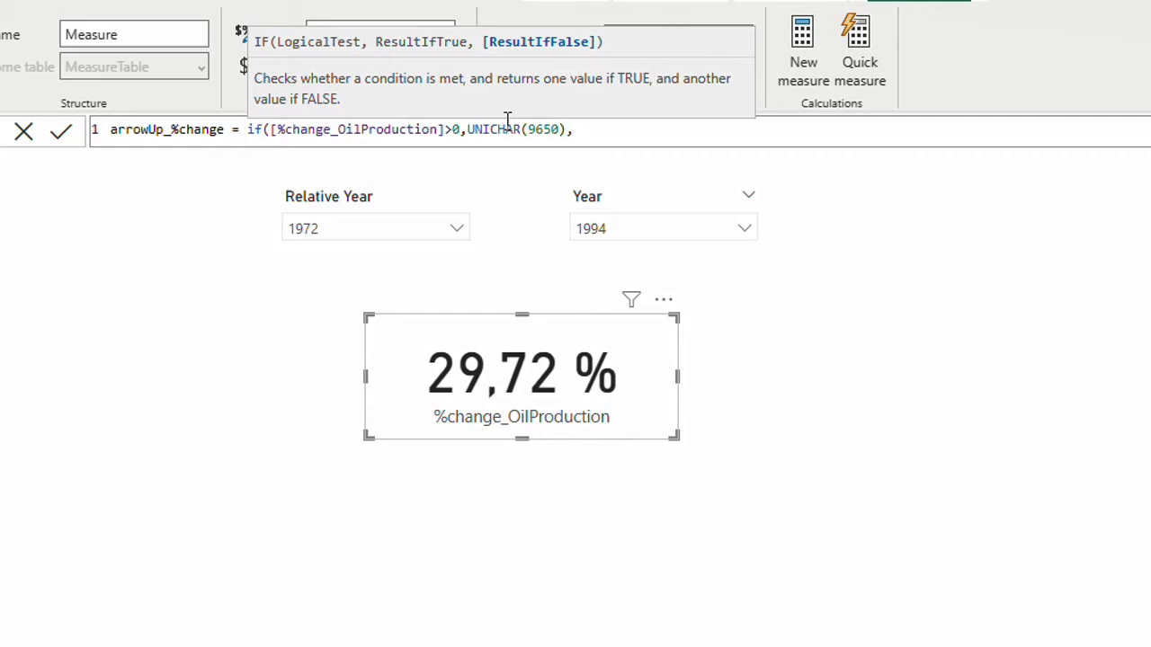
pyautogui.write('""')
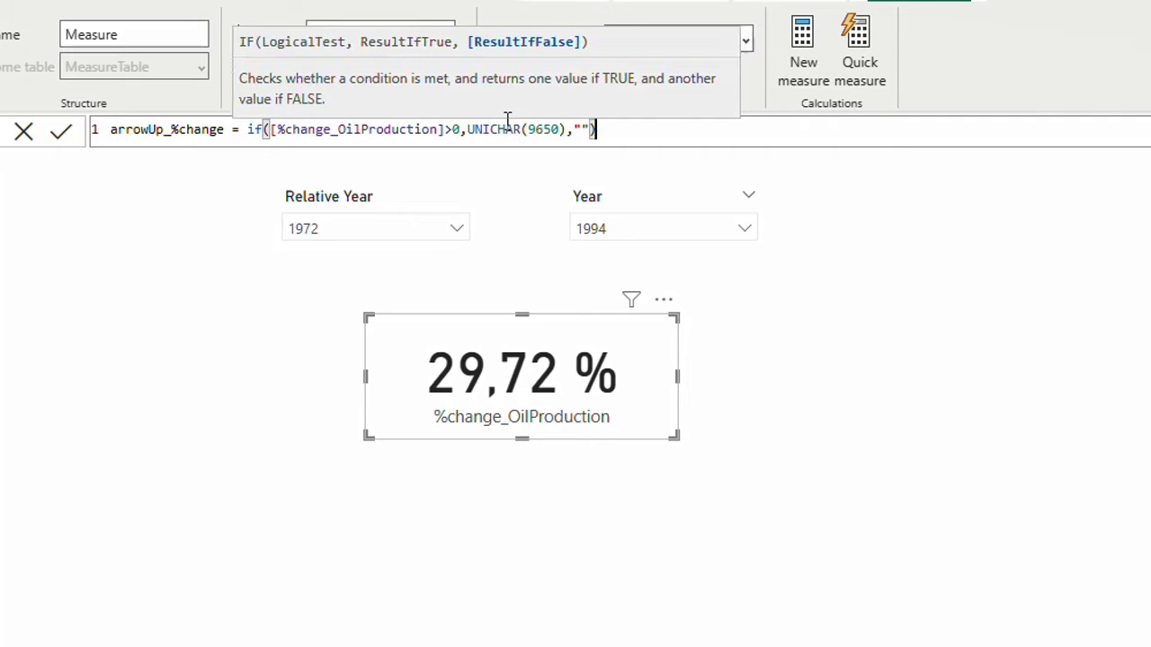
pyautogui.write(')')
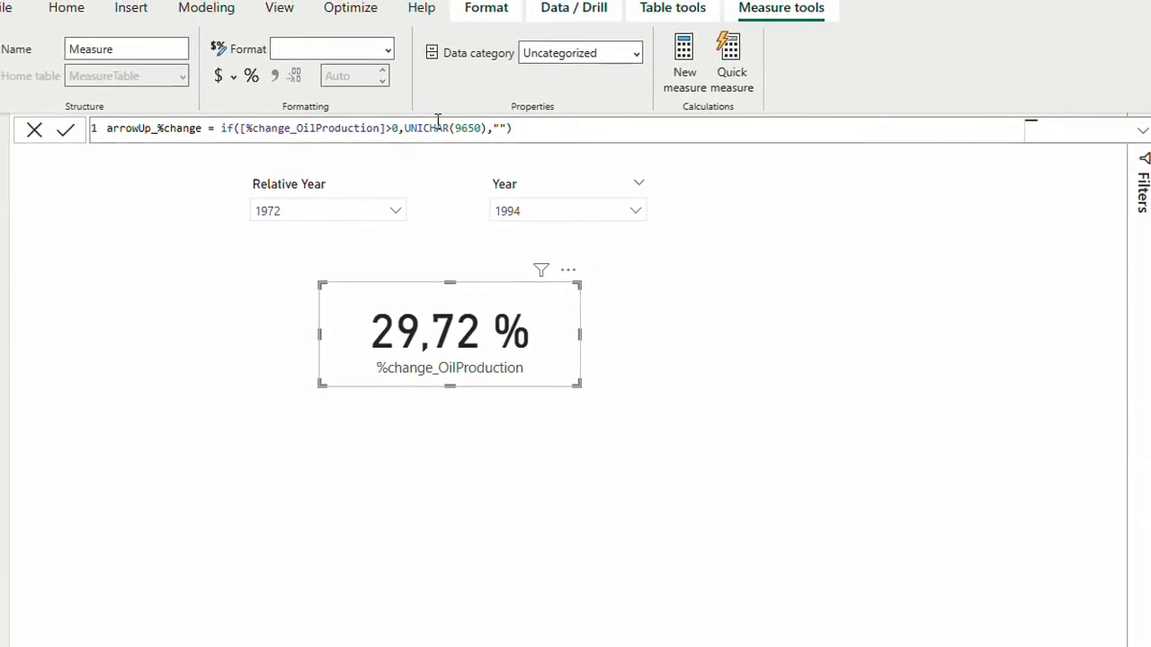
pyautogui.press('Return')
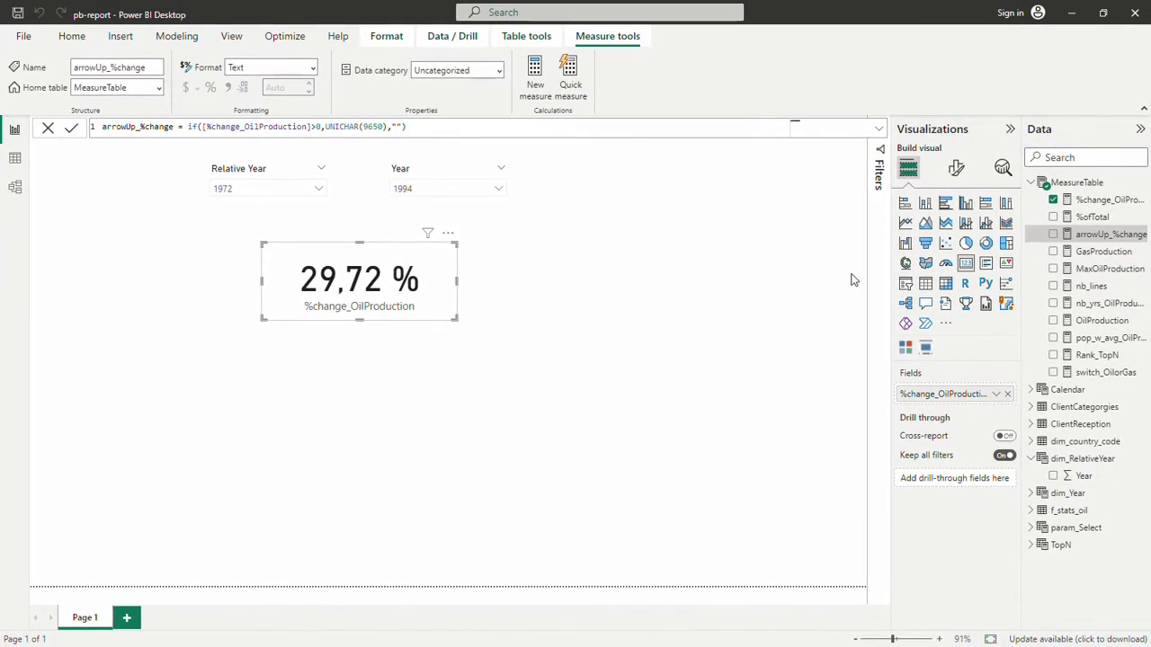
# - Add a card showing arrowUp_%change and fit it as a small box to the right of the percentage card
pyautogui.moveTo(1083, 238); pyautogui.dragTo(574, 277)
pyautogui.click(966, 262)
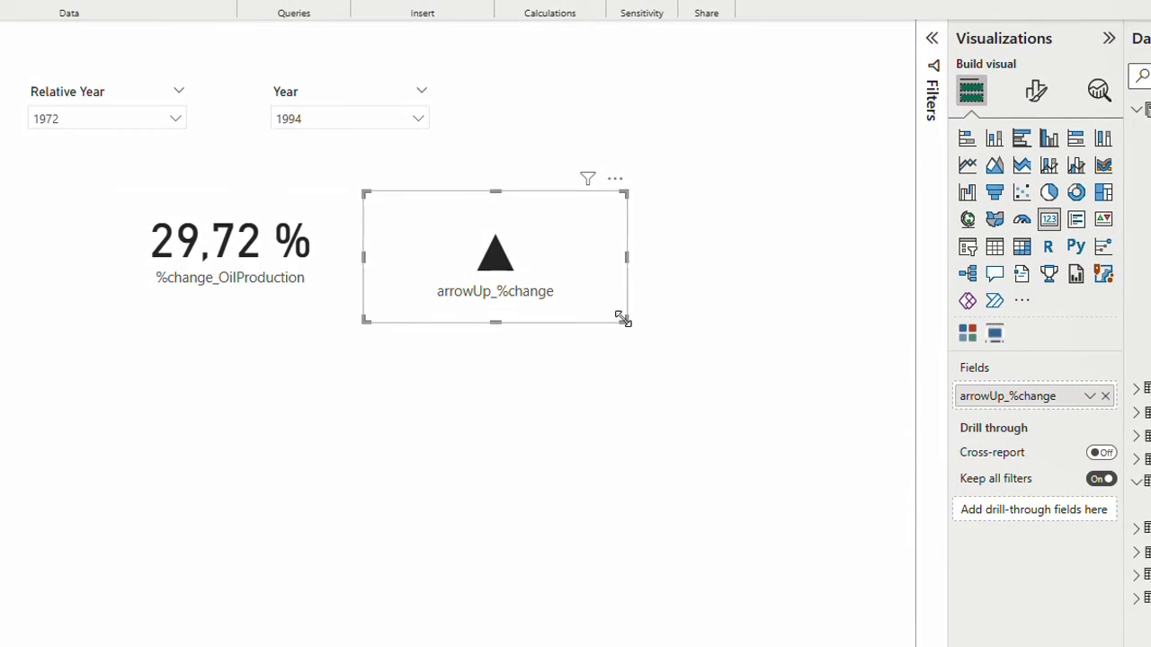
pyautogui.click(545, 262)
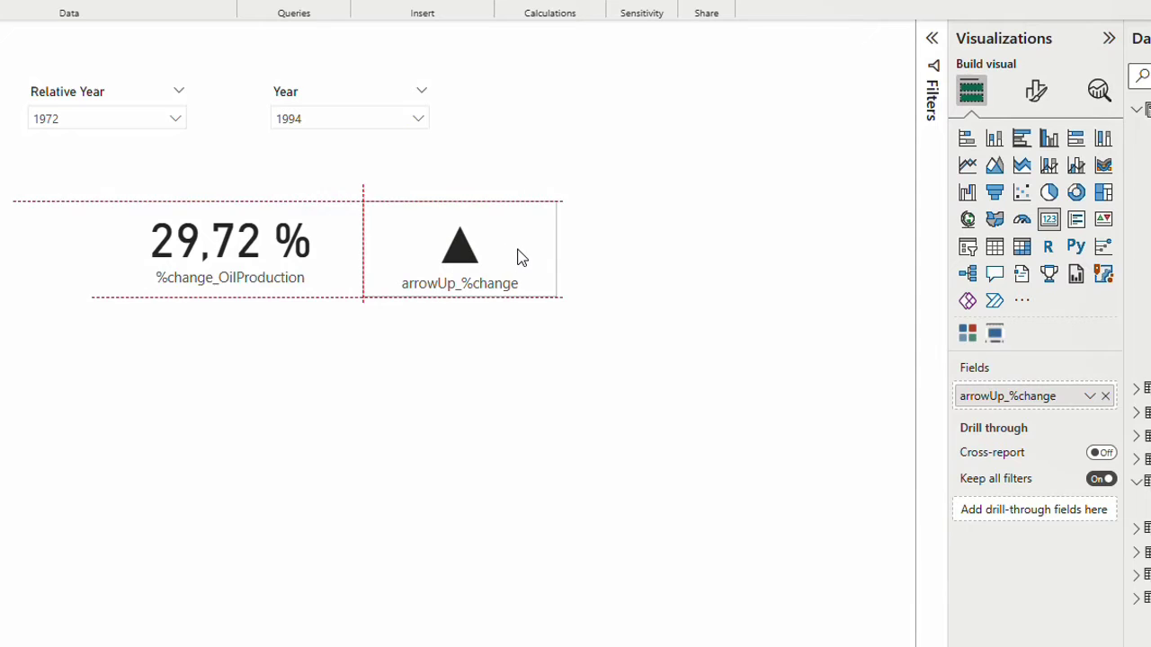
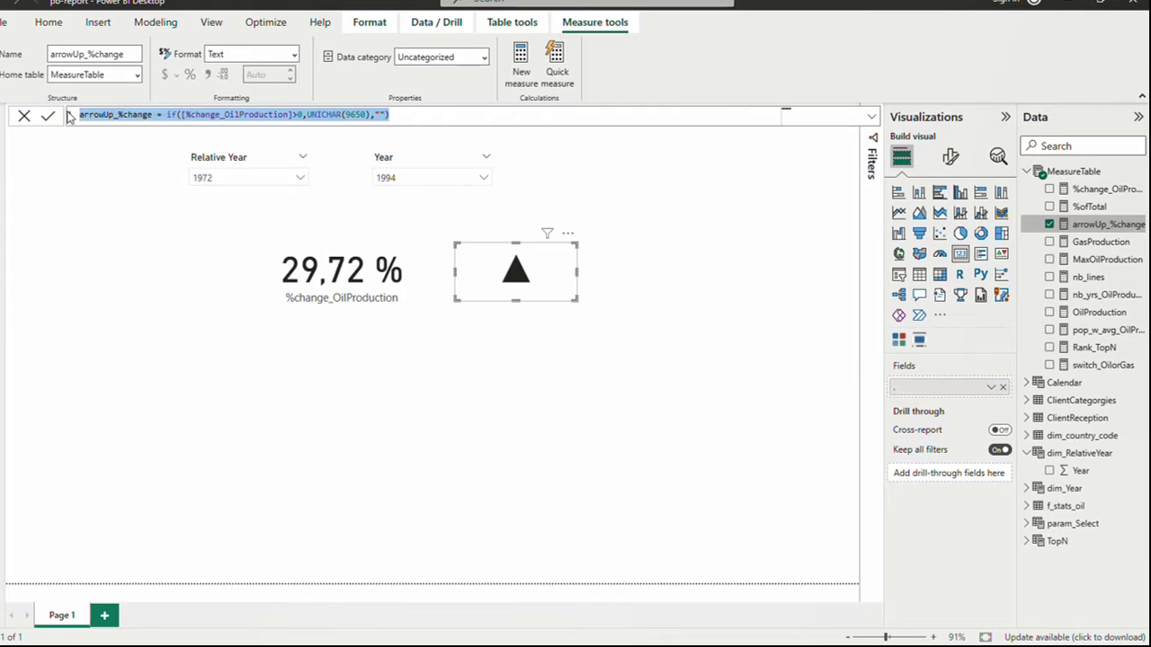
# - Create another measure in MeasureTable from a copy of the arrowUp_%change formula, naming it arrowDown_%change
pyautogui.press('Escape')
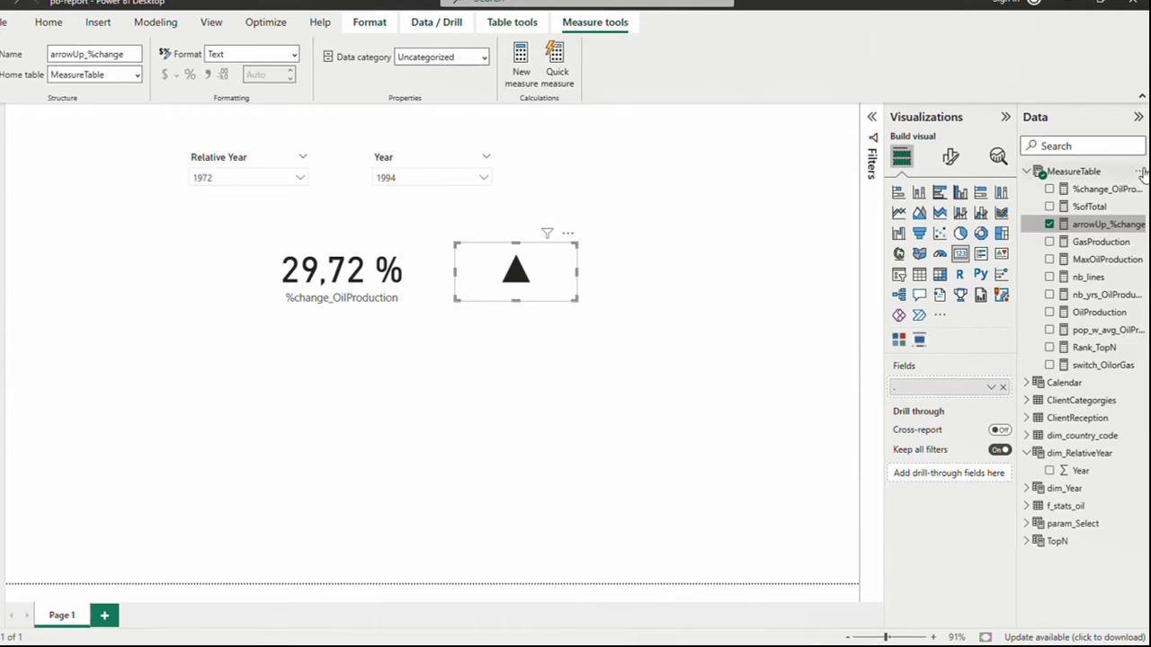
pyautogui.rightClick(1066, 179)
pyautogui.press('Escape')
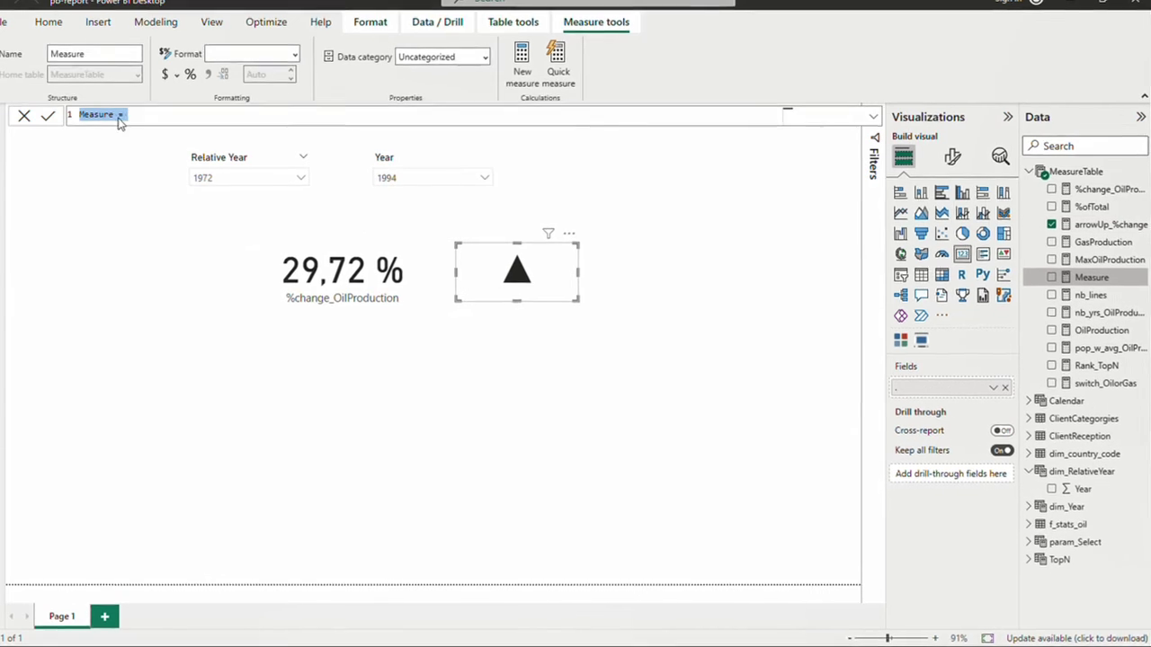
pyautogui.hotkey('ctrl', 'v')
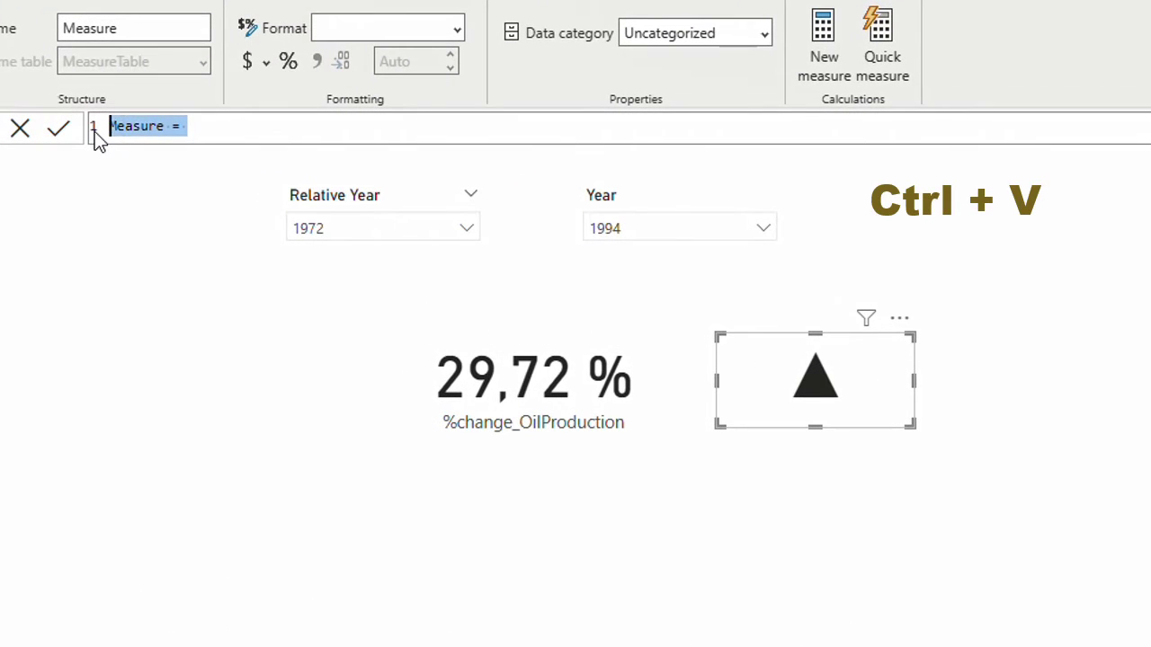
pyautogui.click(143, 128)
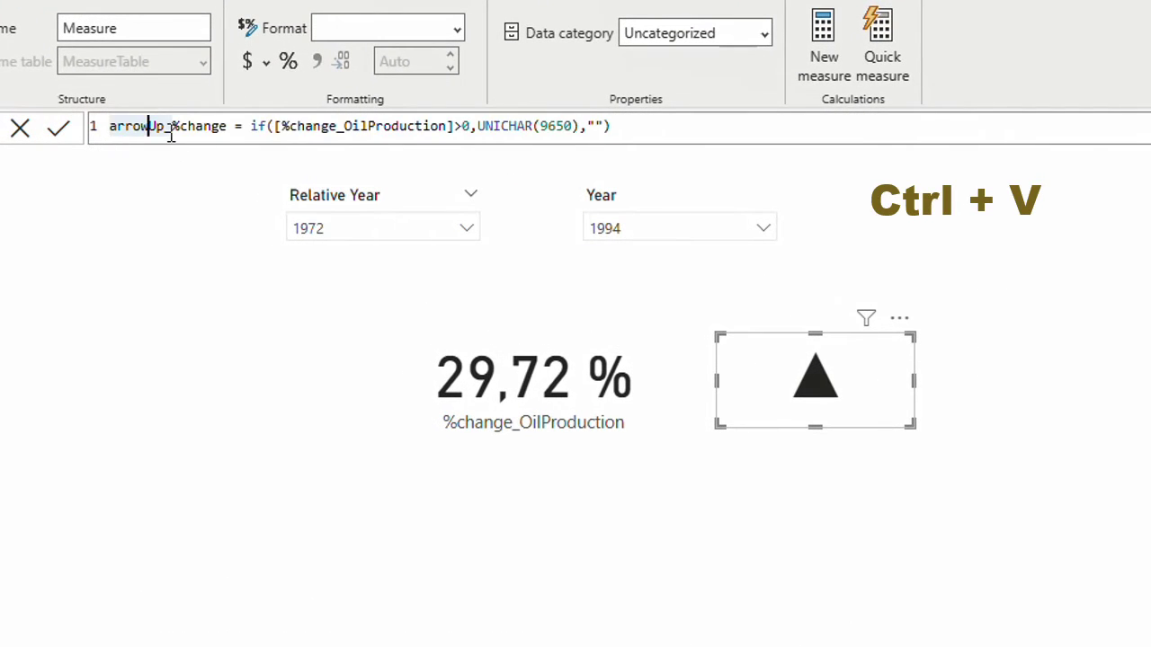
pyautogui.press('BackSpace')
pyautogui.press('BackSpace')
pyautogui.write('Down')
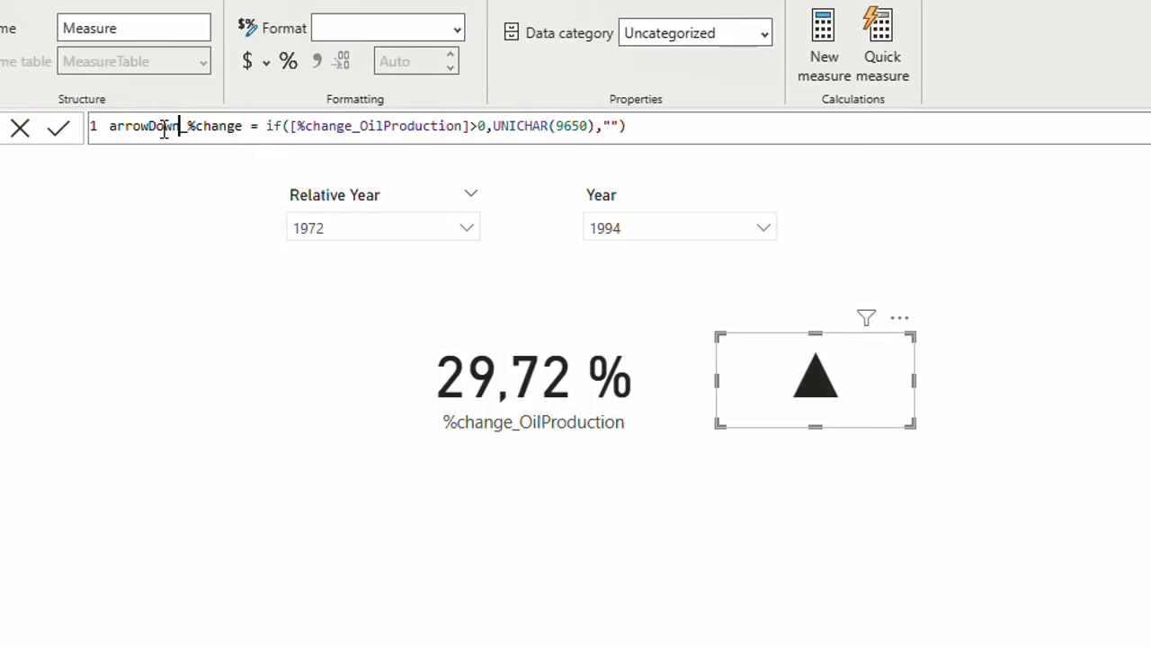
# - Change the arrowDown_%change formula to if([%change_OilProduction]>0,"",UNICHAR(9660)) and commit it
pyautogui.click(495, 125)
pyautogui.write('"",')
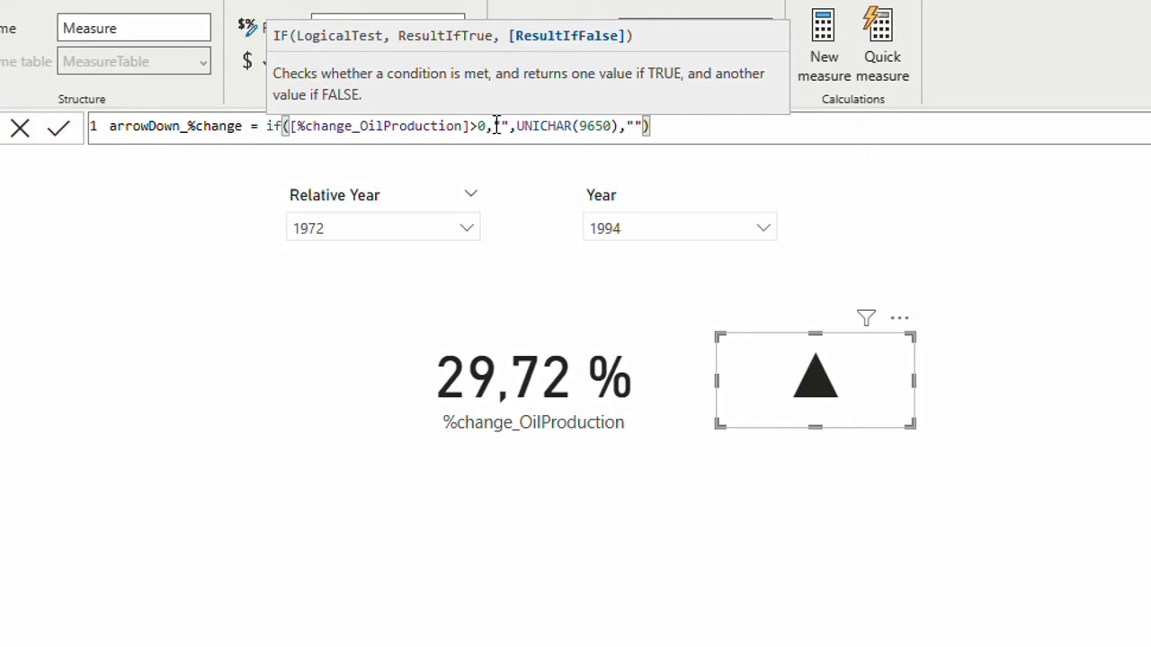
pyautogui.click(602, 125)
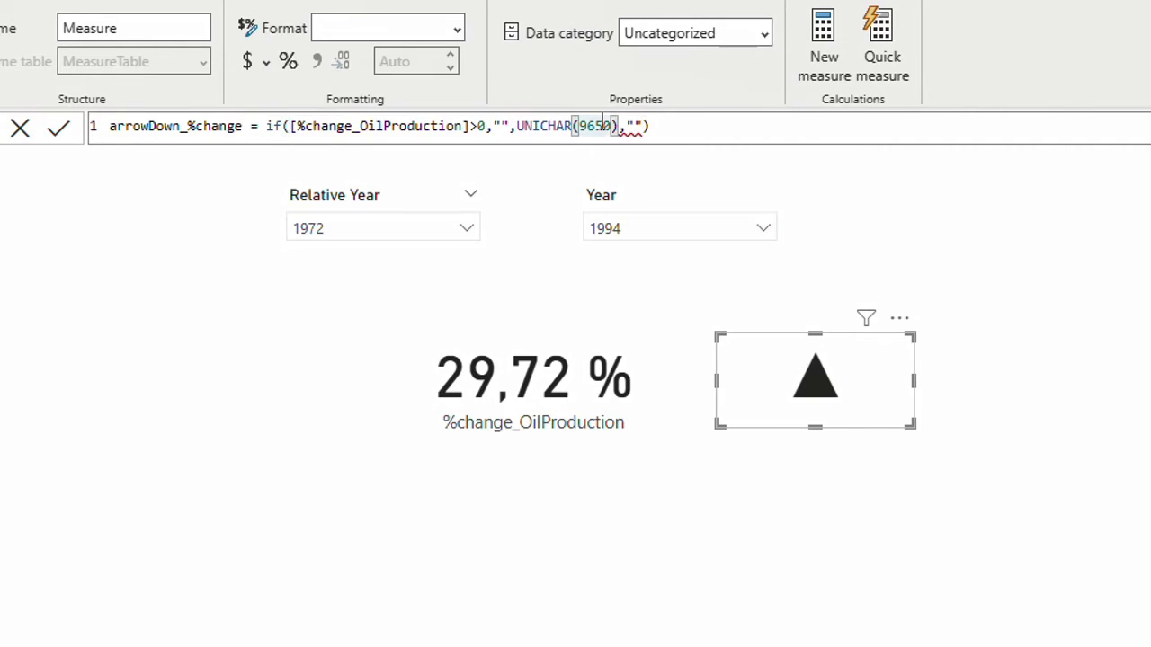
pyautogui.press('BackSpace')
pyautogui.write('6')
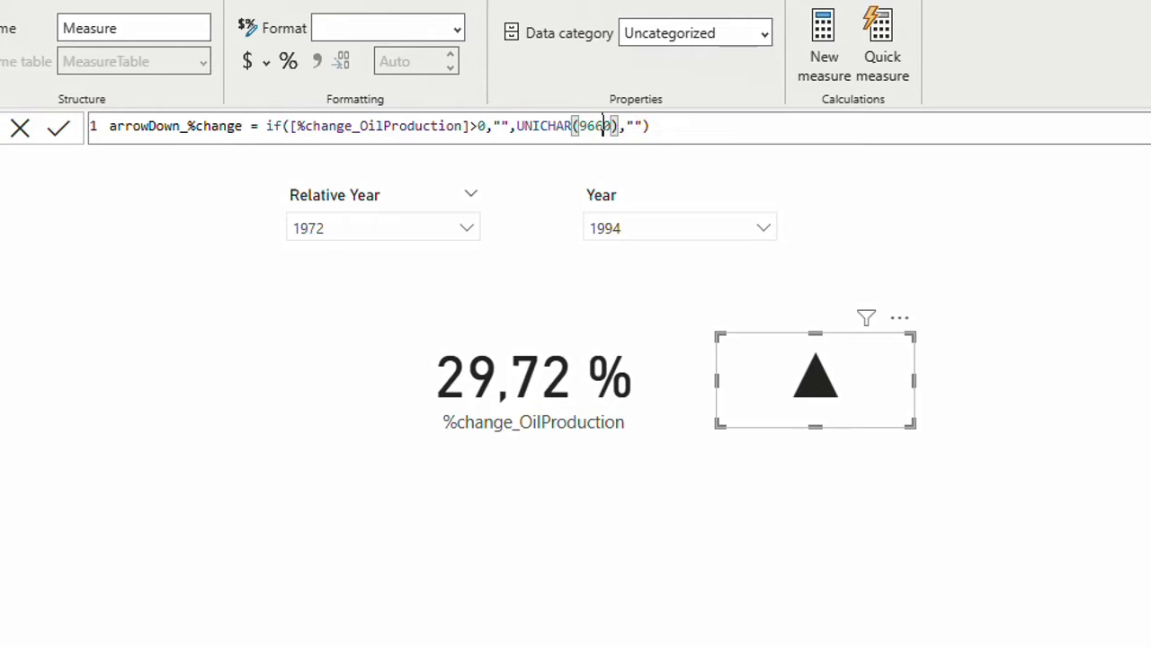
pyautogui.click(656, 124)
pyautogui.press('BackSpace')
pyautogui.press('BackSpace')
pyautogui.press('BackSpace')
pyautogui.press('BackSpace')
pyautogui.write(')')
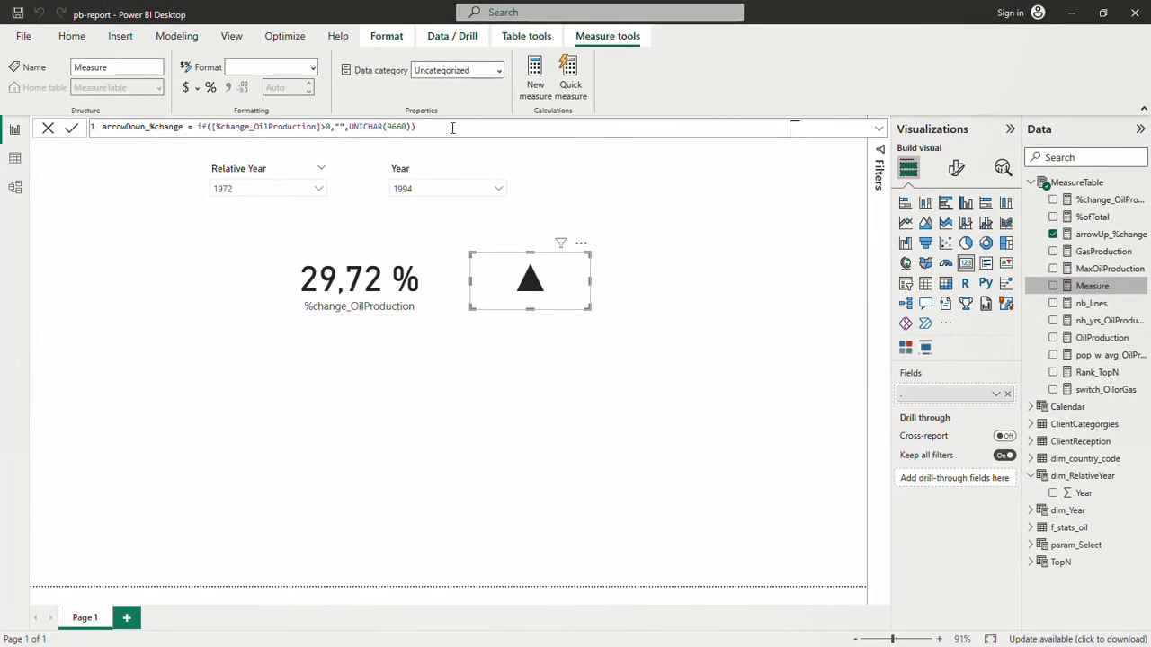
pyautogui.press('Return')
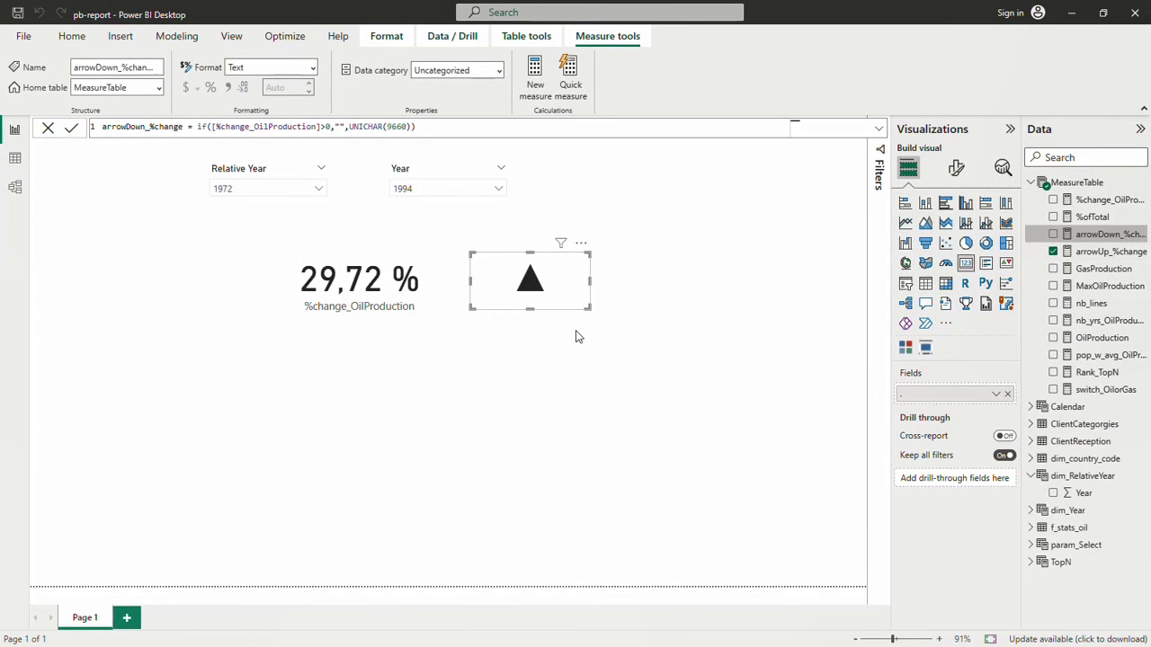
# - Duplicate the up-arrow card and place the copy to the left of the percentage card
pyautogui.click(570, 285)
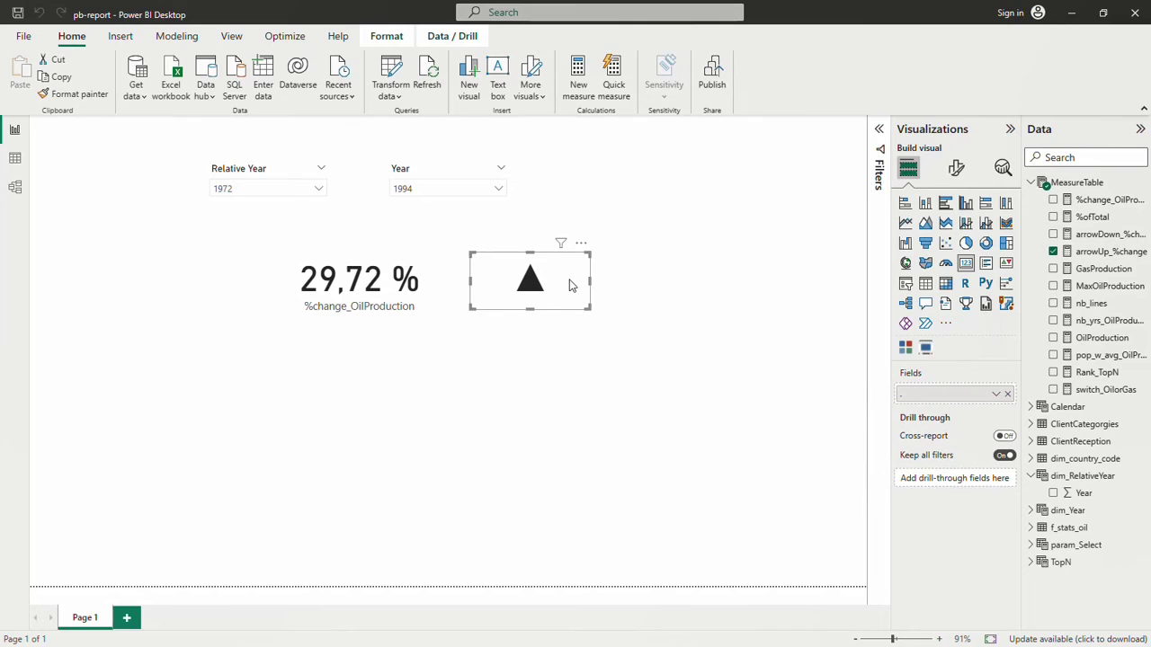
pyautogui.hotkey('ctrl', 'c')
pyautogui.click(643, 285)
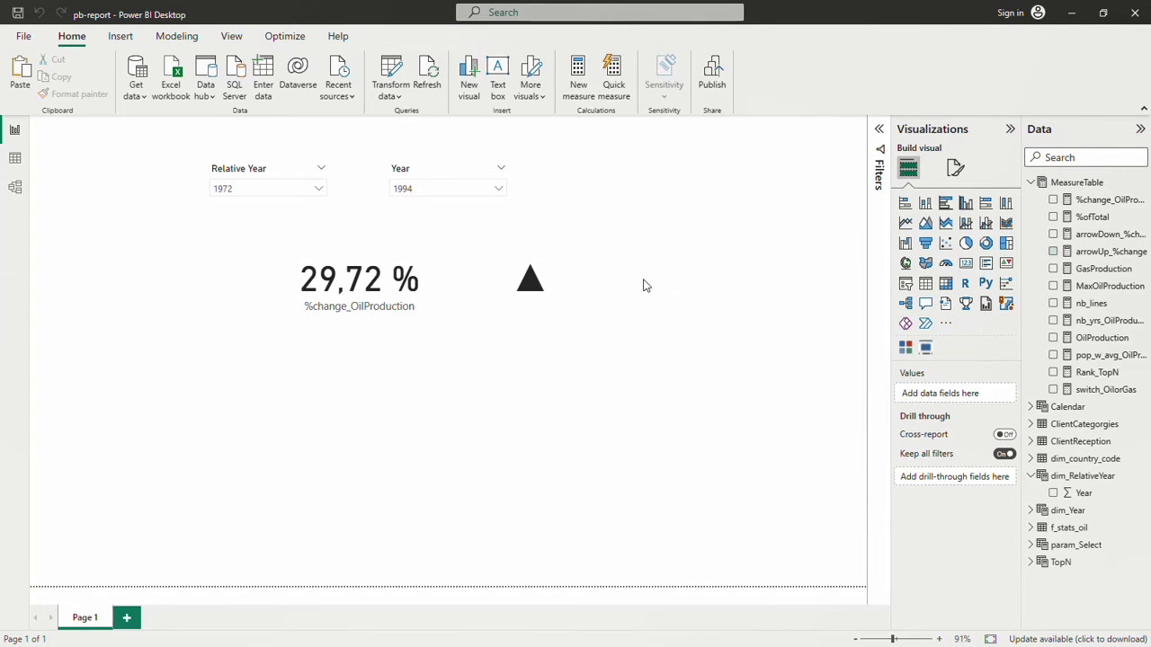
pyautogui.hotkey('ctrl', 'v')
pyautogui.moveTo(570, 285); pyautogui.dragTo(241, 293)
# - Show arrowDown_%change with a blank label in the duplicated card, and line it up with the percentage and up-arrow cards
pyautogui.moveTo(1101, 234); pyautogui.dragTo(970, 395)
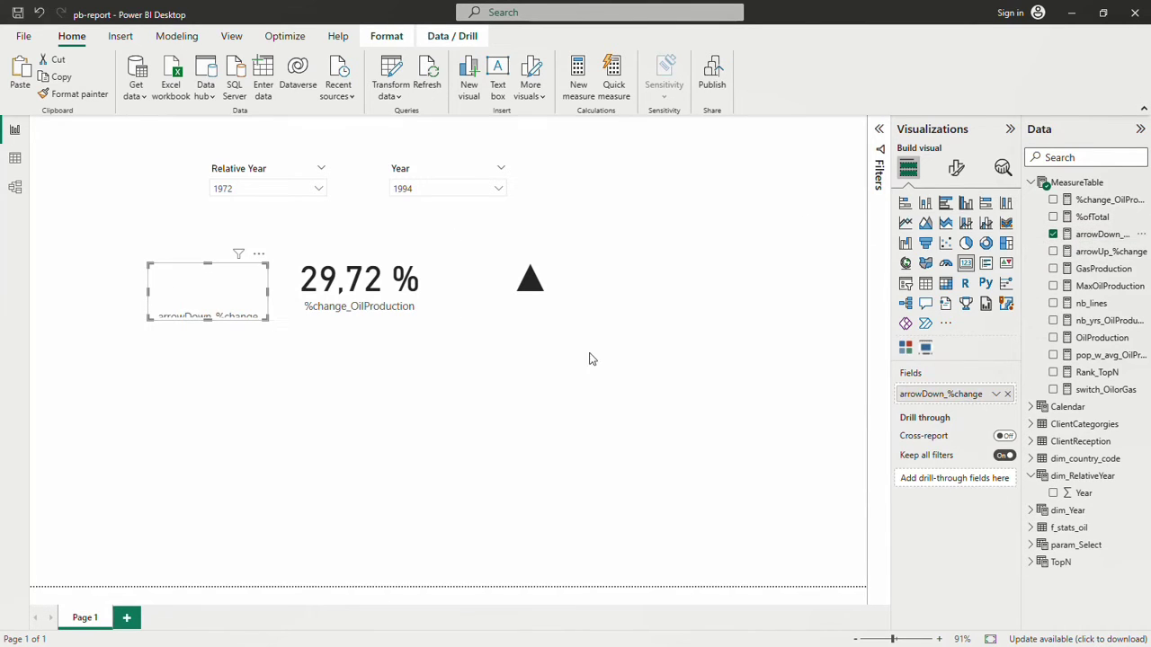
pyautogui.doubleClick(922, 395)
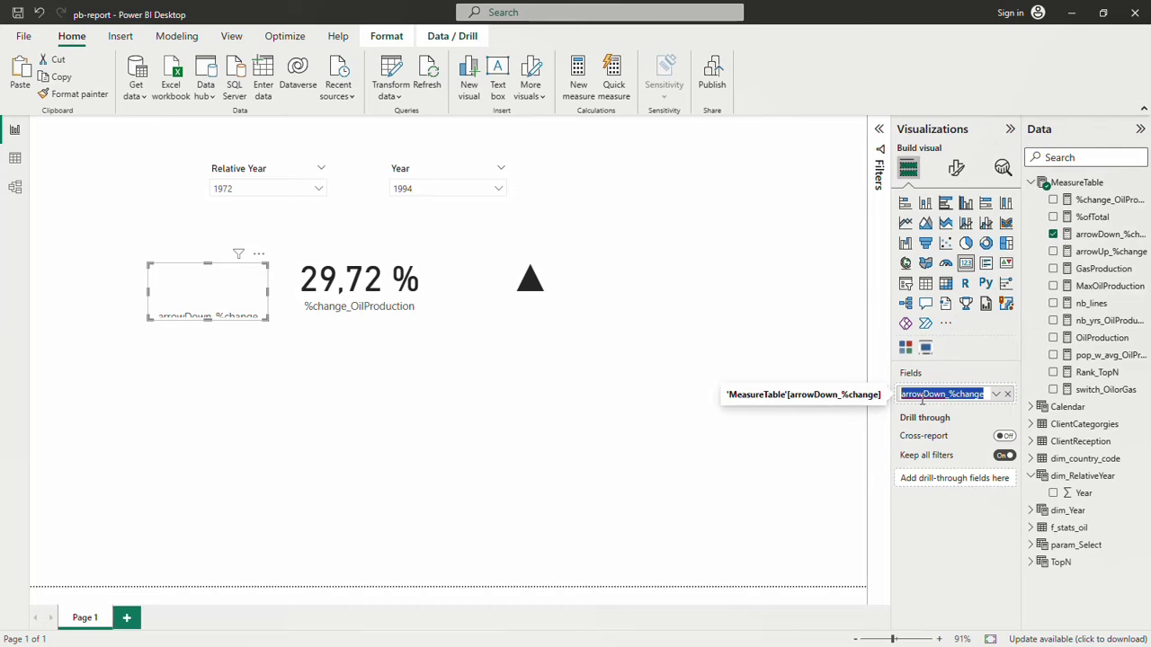
pyautogui.press('BackSpace')
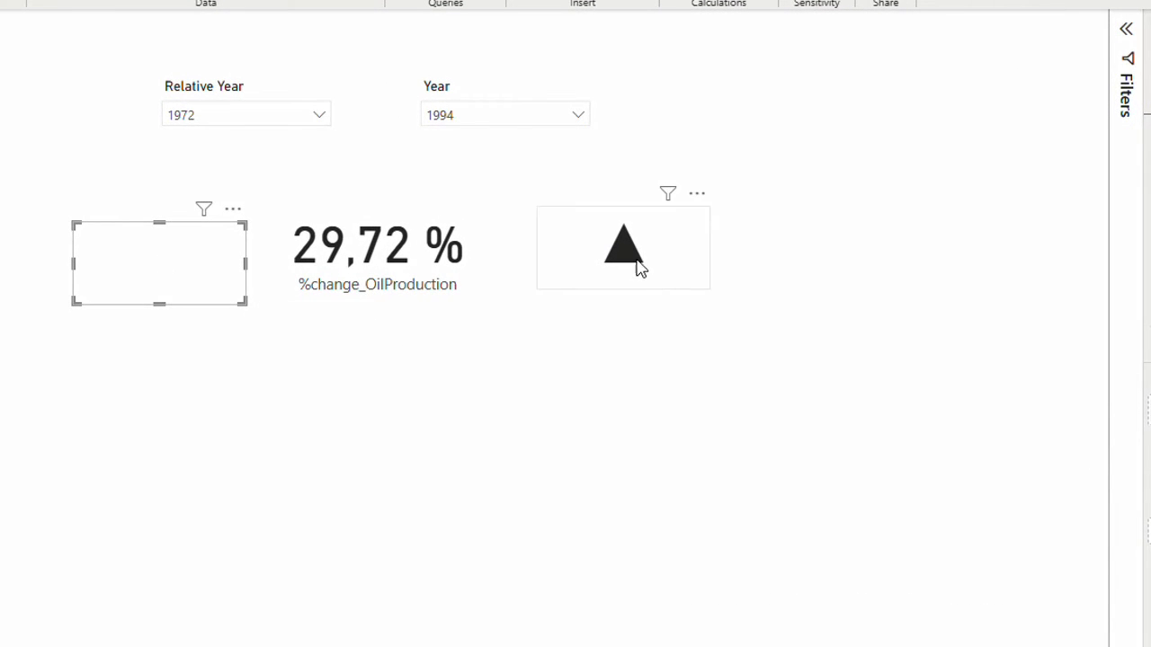
pyautogui.moveTo(179, 242); pyautogui.dragTo(179, 245)
pyautogui.click(430, 269)
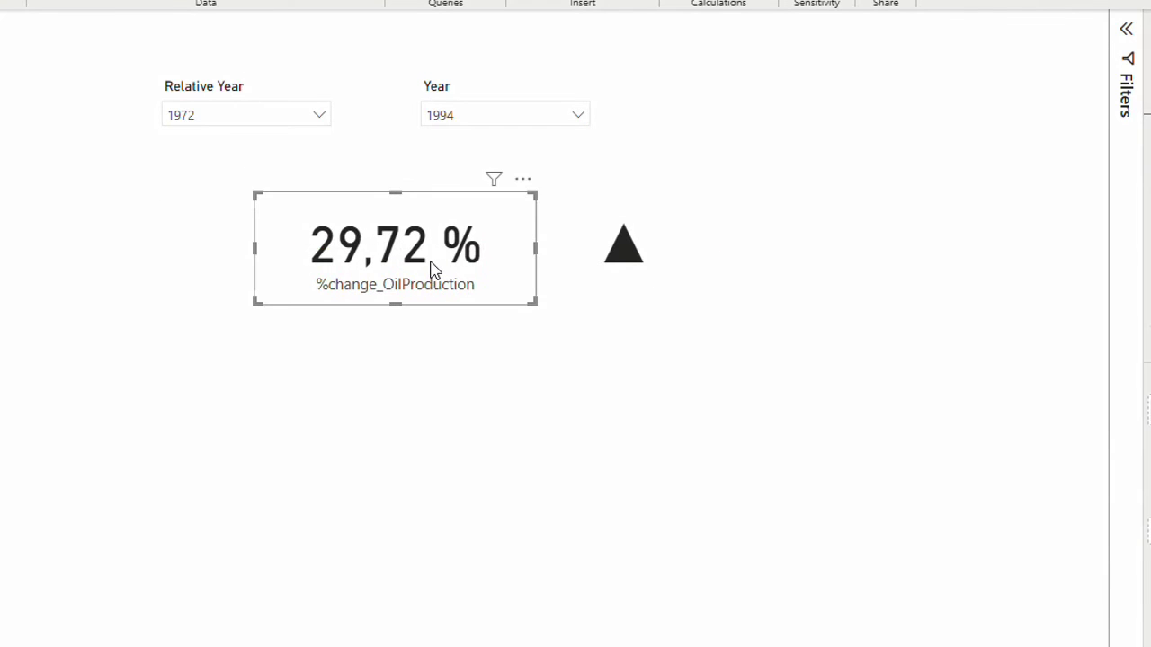
# - Select 2008 in the Relative Year slicer and 2009 in the Year slicer to test the arrows
pyautogui.click(262, 124)
pyautogui.click(261, 117)
pyautogui.scroll(-10, 256, 193)
pyautogui.scroll(-2, 248, 216)
pyautogui.click(216, 288)
pyautogui.click(506, 115)
pyautogui.scroll(-13, 507, 252)
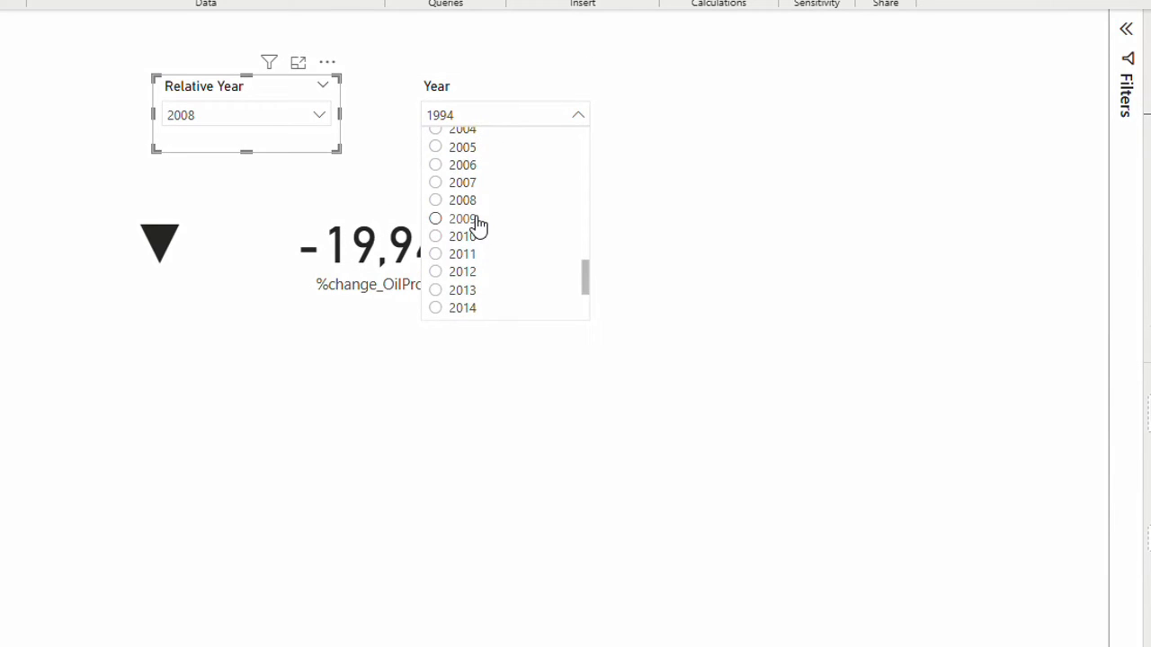
pyautogui.click(479, 223)
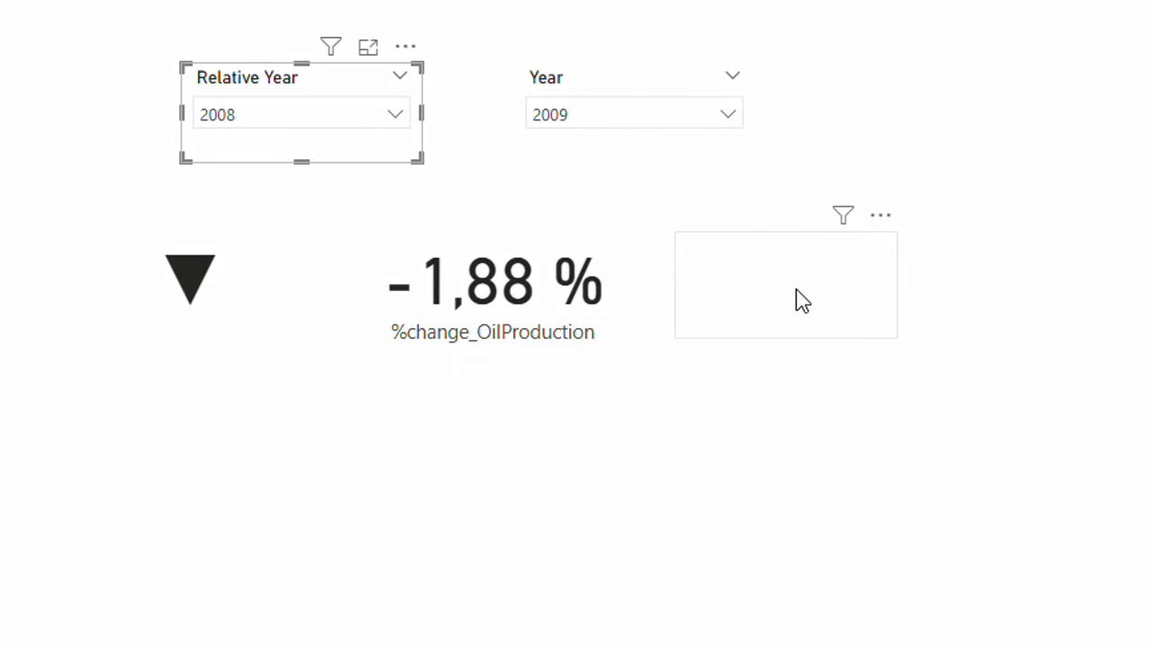
pyautogui.click(971, 426)
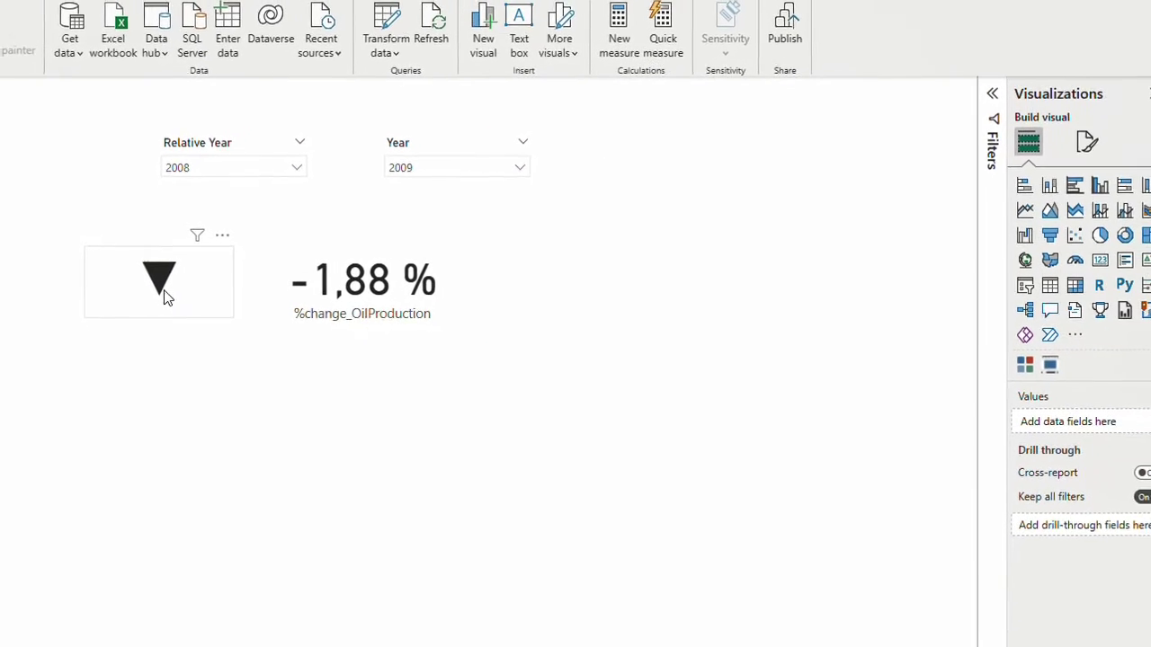
# - Open conditional formatting for the down-arrow card's callout value colour and base its rules on %change_OilProduction
pyautogui.click(165, 296)
pyautogui.click(1091, 142)
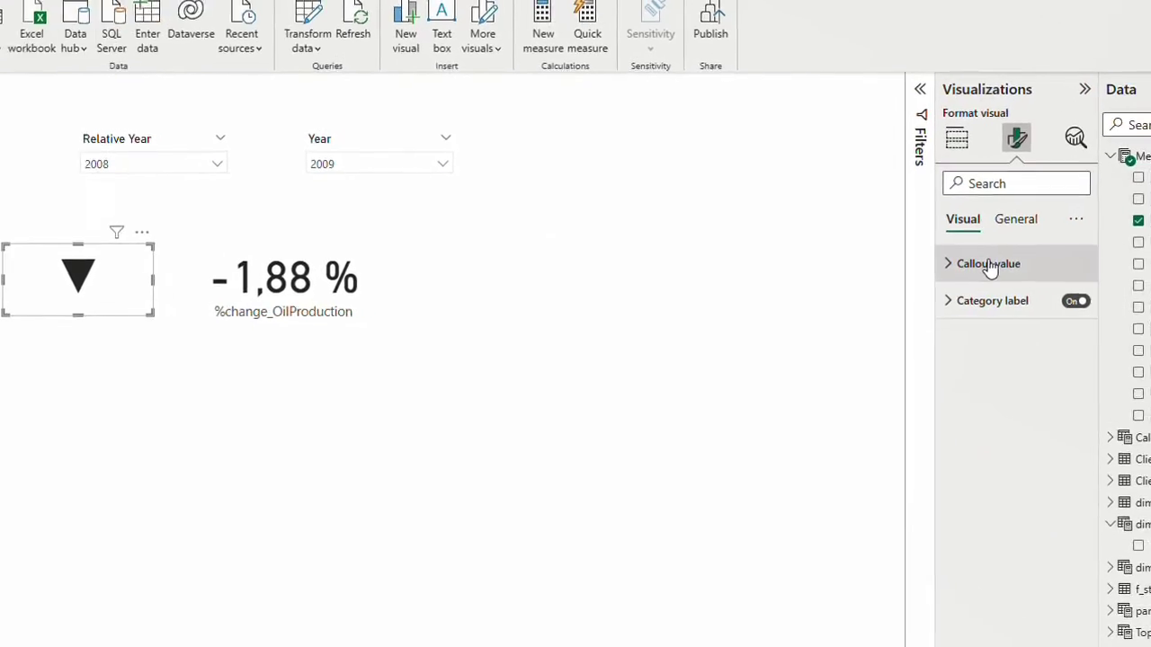
pyautogui.click(993, 265)
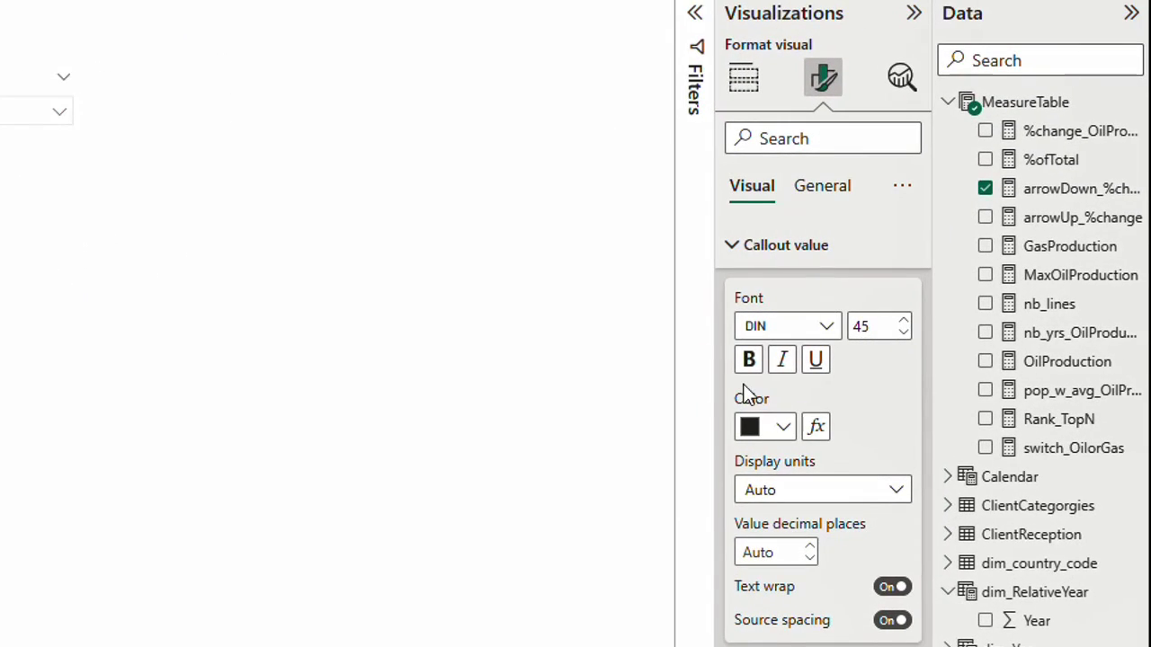
pyautogui.click(816, 427)
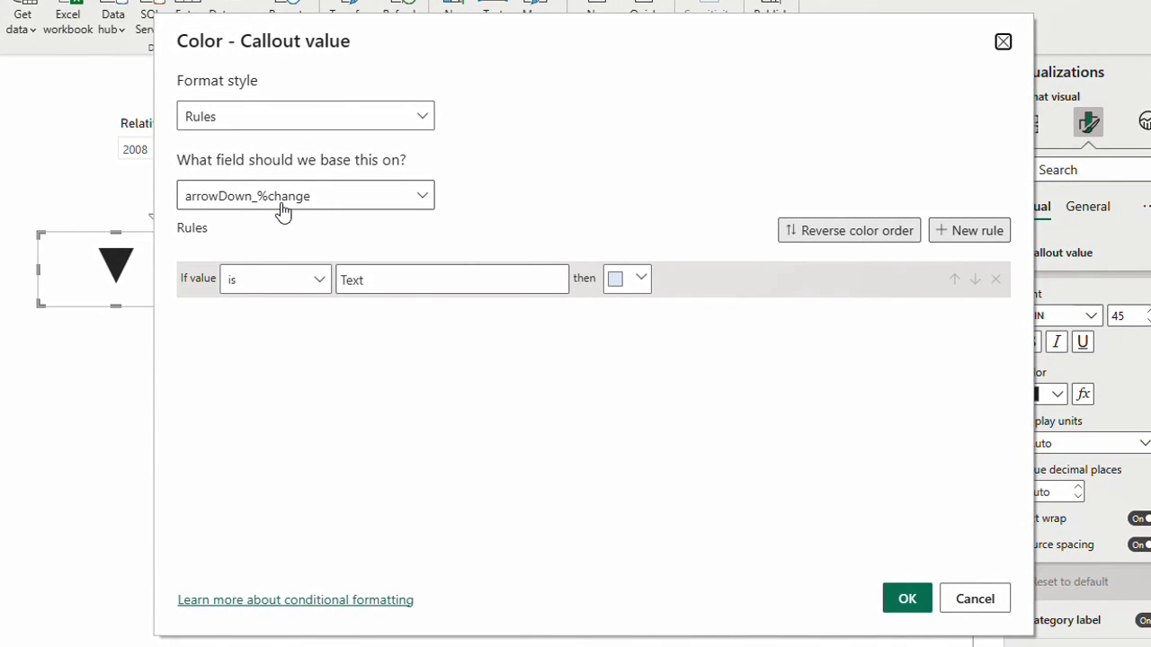
pyautogui.click(281, 209)
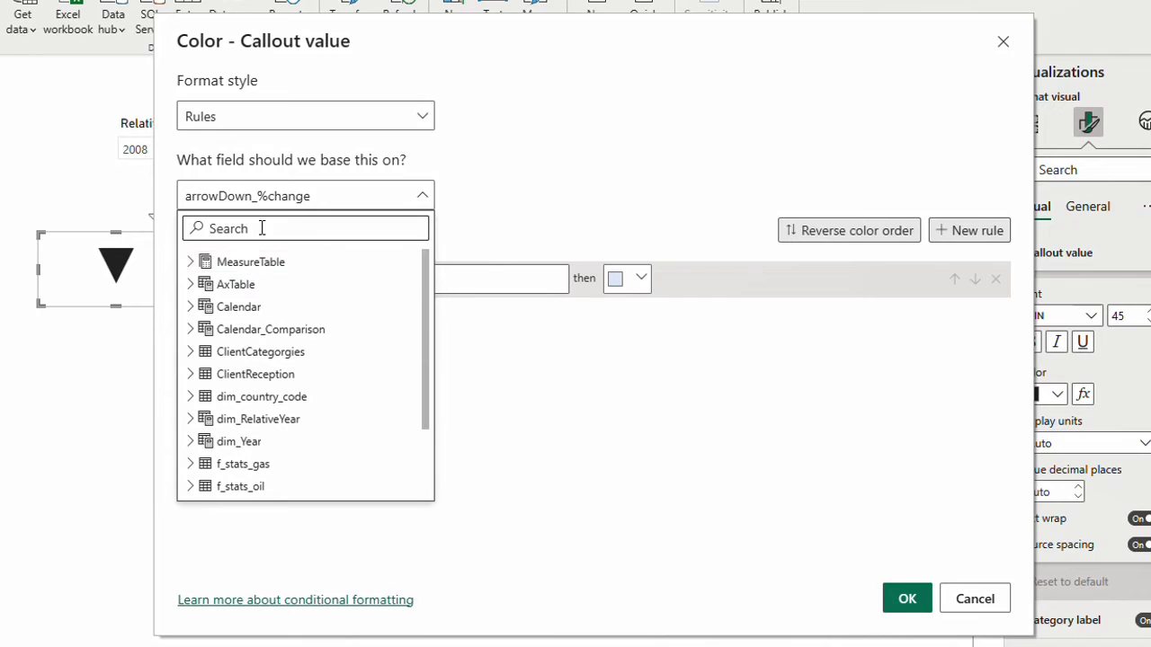
pyautogui.write('chnag')
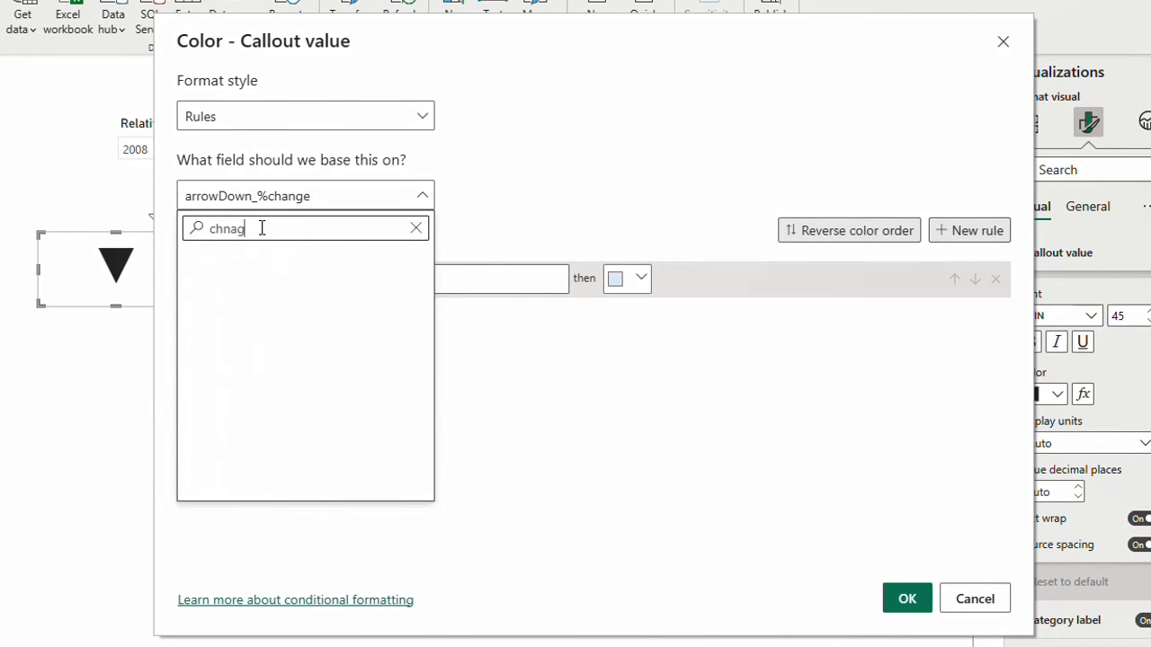
pyautogui.press('BackSpace')
pyautogui.press('BackSpace')
pyautogui.write('a')
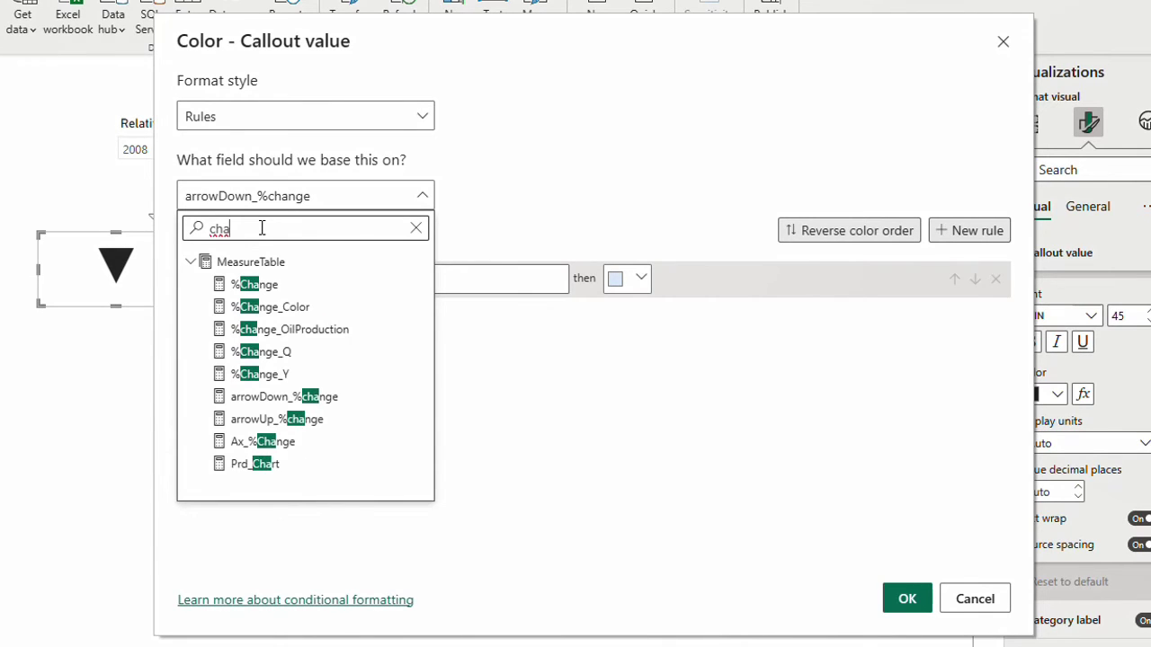
pyautogui.click(293, 331)
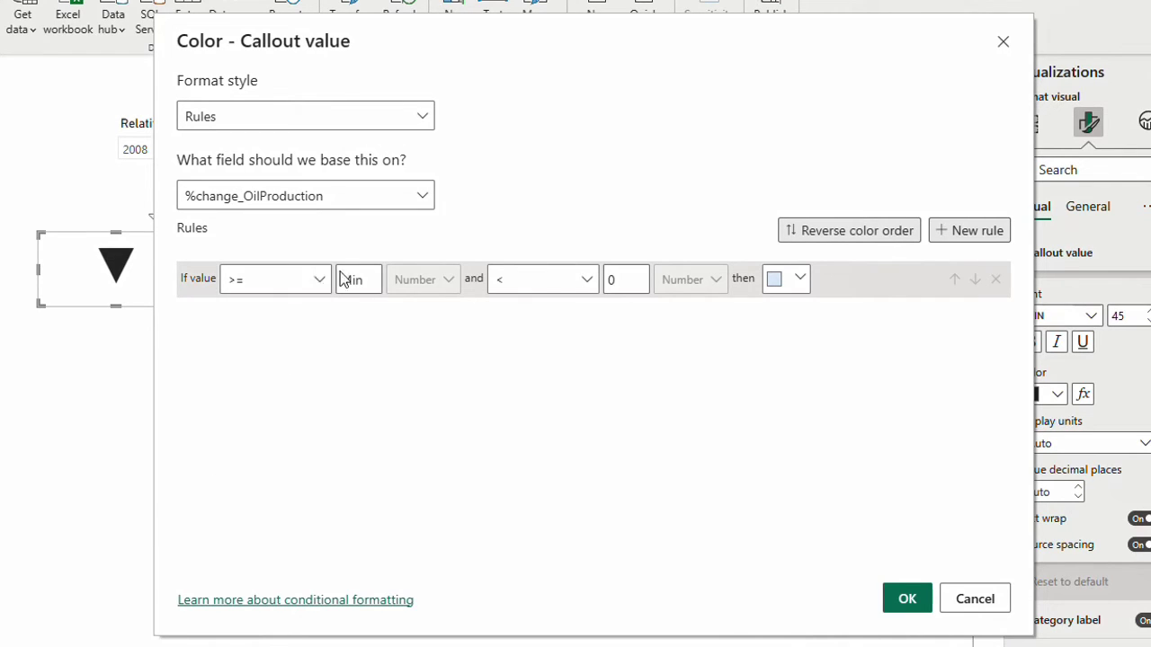
# - Set the down-arrow card's first rule to colour values >= 0 and < 10000 dark green (#134700)
pyautogui.click(368, 279)
pyautogui.write('0')
pyautogui.click(633, 278)
pyautogui.doubleClick(634, 278)
pyautogui.write('10')
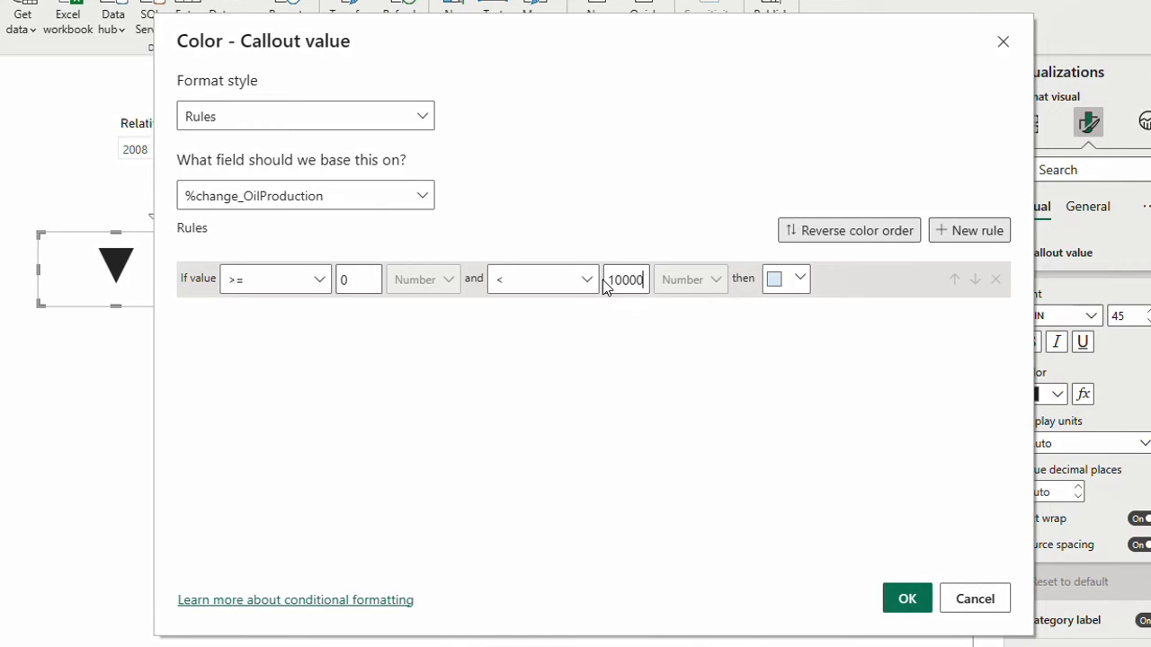
pyautogui.click(799, 280)
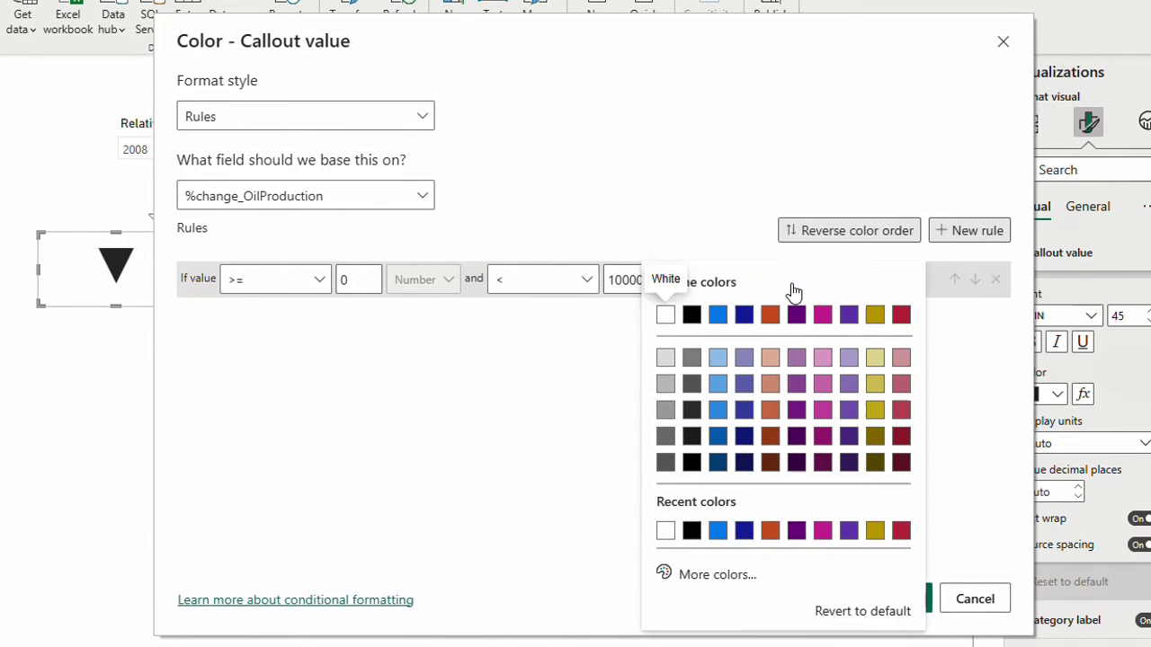
pyautogui.click(724, 574)
pyautogui.moveTo(726, 509); pyautogui.dragTo(729, 509)
pyautogui.click(907, 440)
pyautogui.click(907, 424)
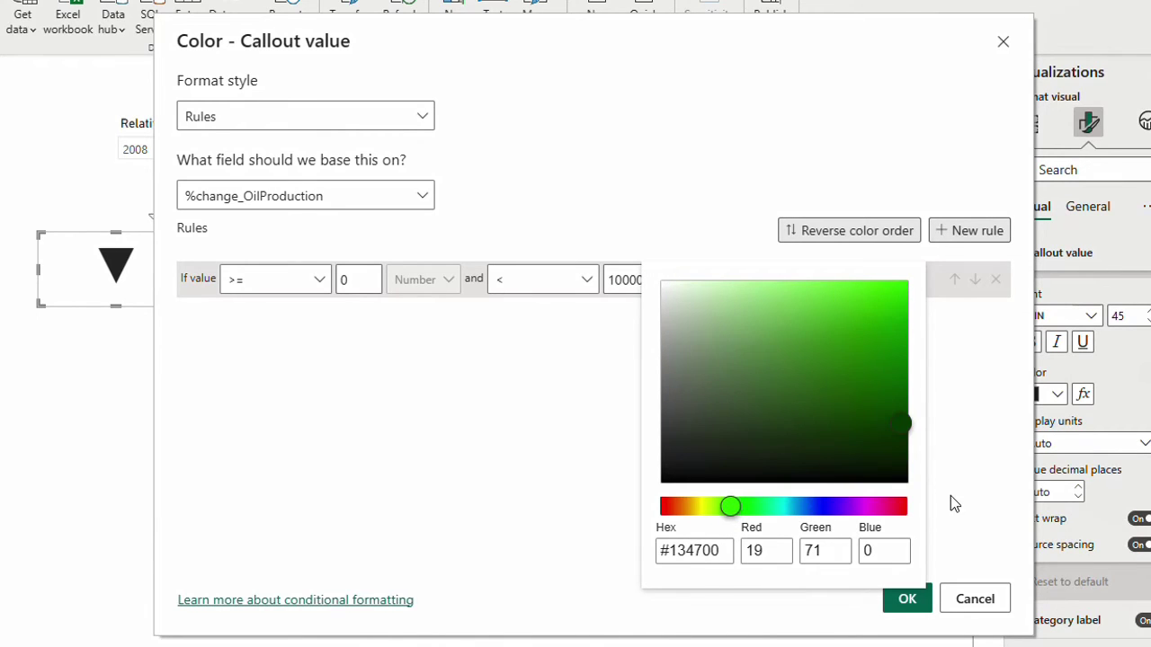
pyautogui.click(950, 496)
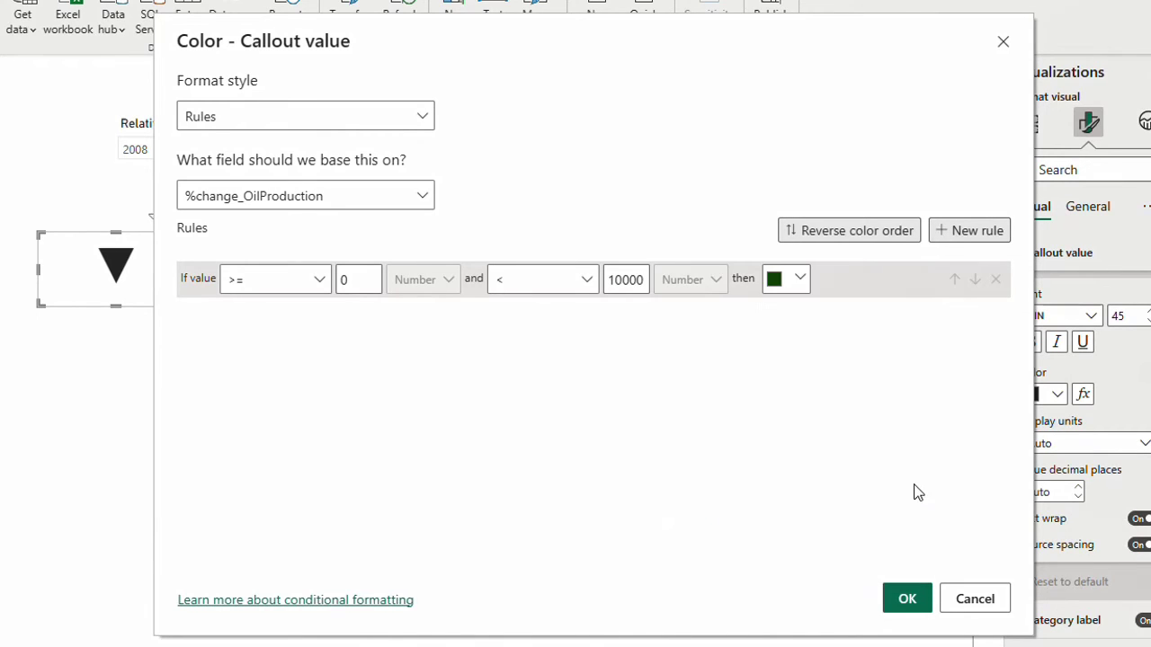
# - Add a second rule to the down-arrow card that colours values >= -10000 and < 0 dark red
pyautogui.click(968, 239)
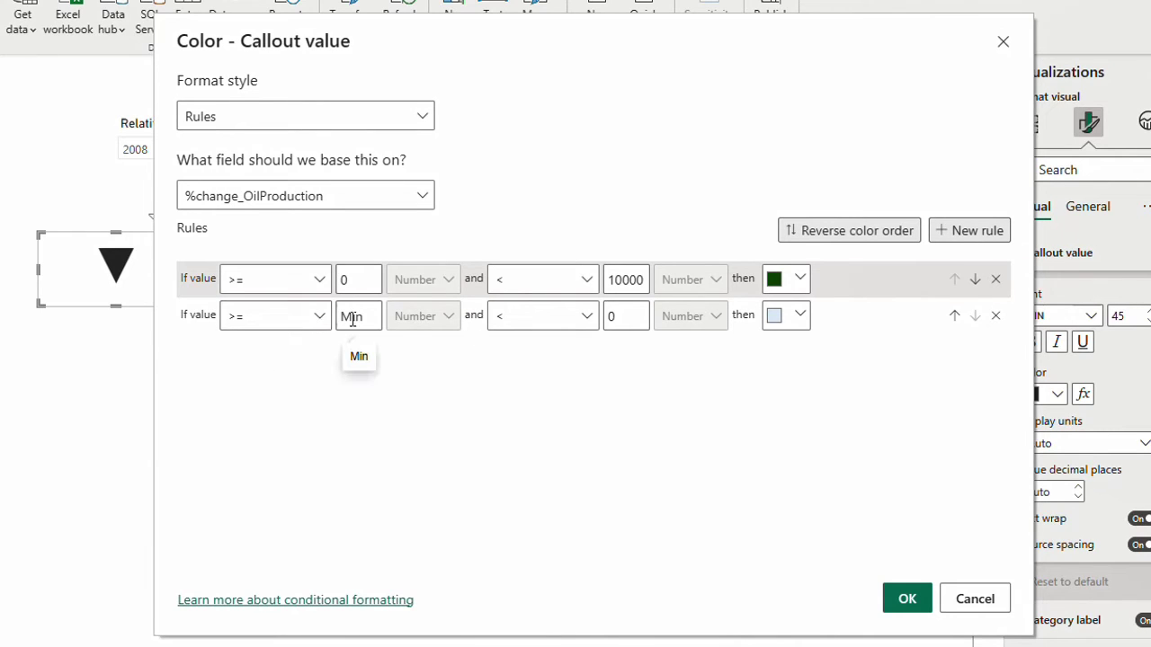
pyautogui.write('-10000')
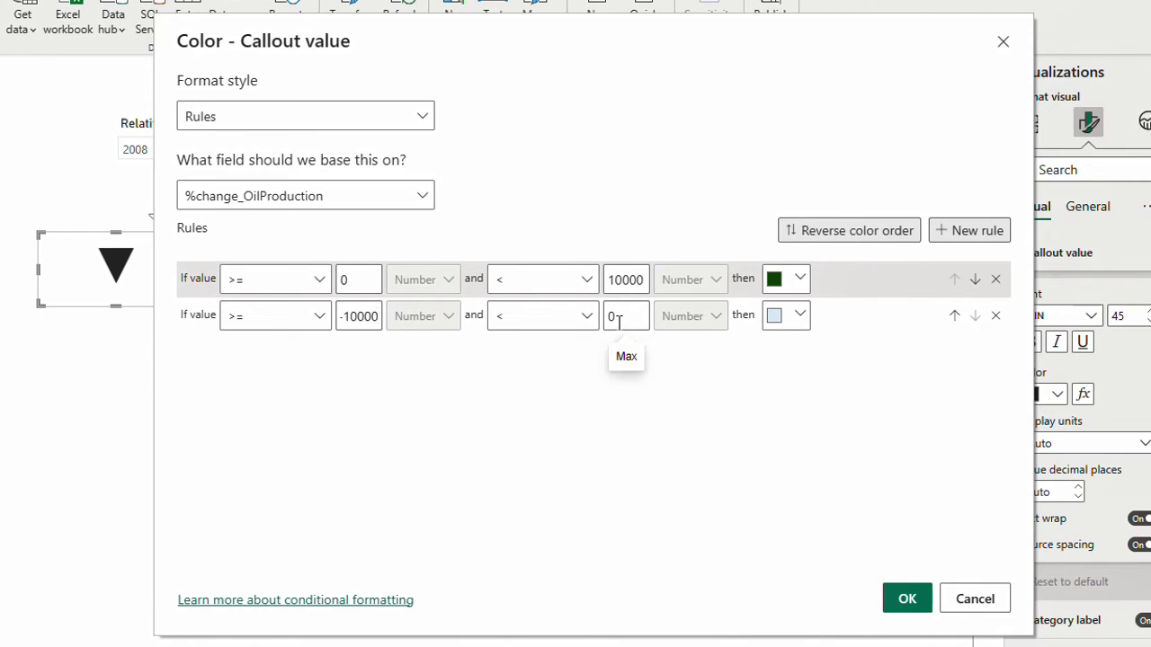
pyautogui.click(799, 316)
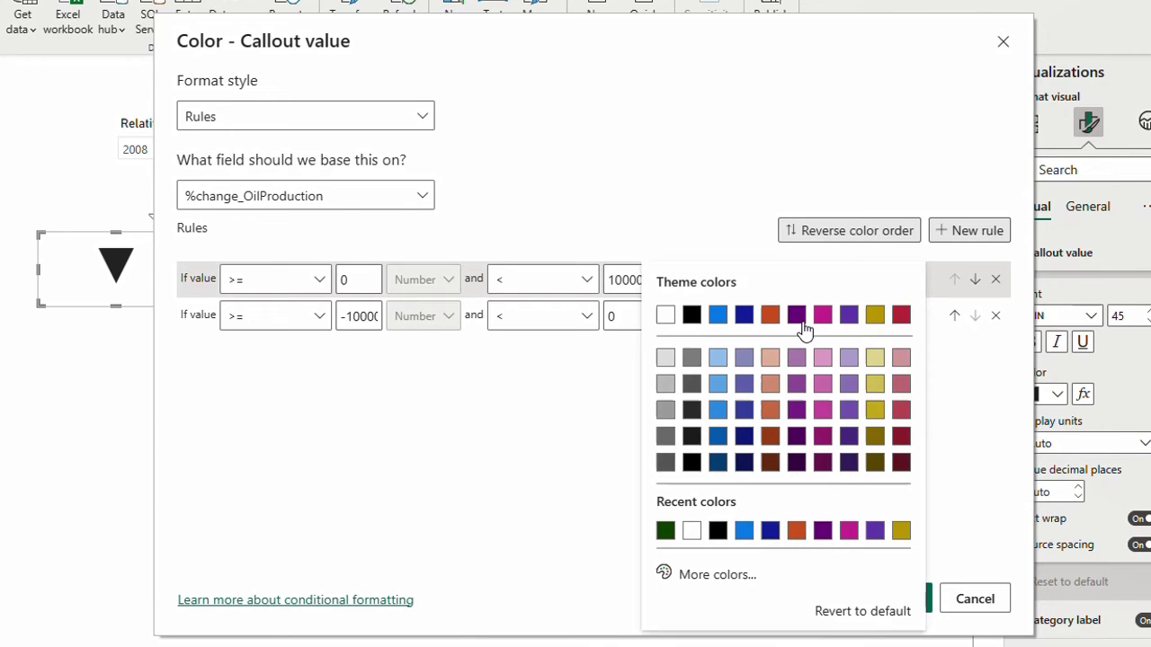
pyautogui.click(709, 581)
pyautogui.click(662, 507)
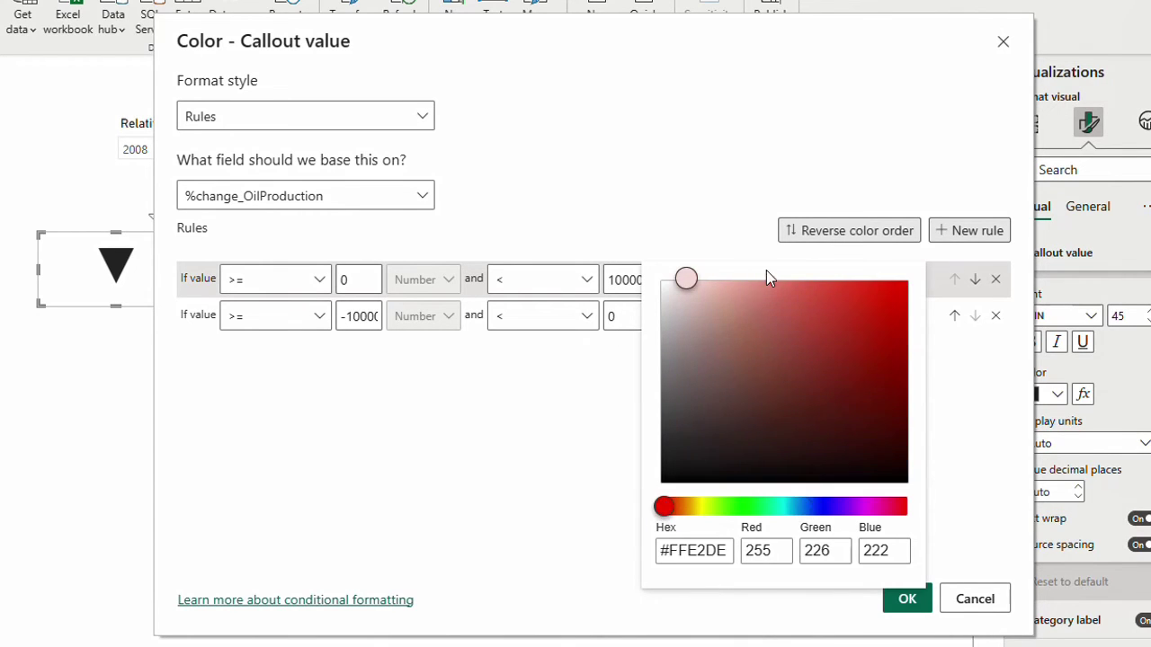
pyautogui.moveTo(897, 331); pyautogui.dragTo(975, 416)
pyautogui.click(976, 416)
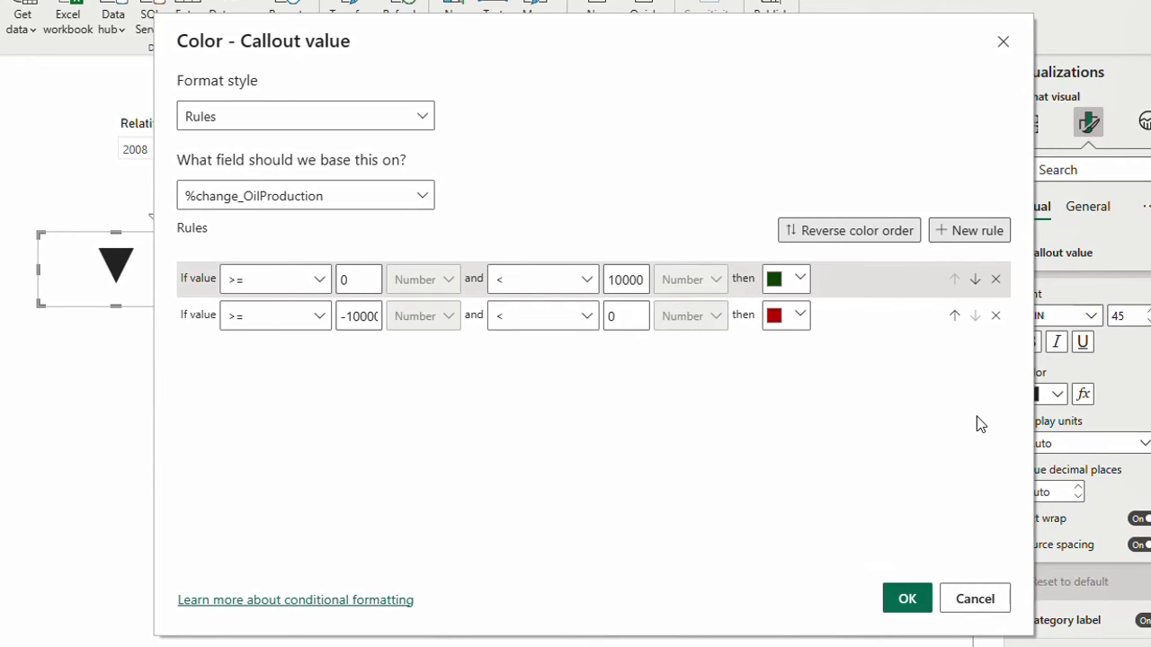
# - Add a third rule that colours the down-arrow card white when the value is blank, and apply the rules
pyautogui.click(976, 236)
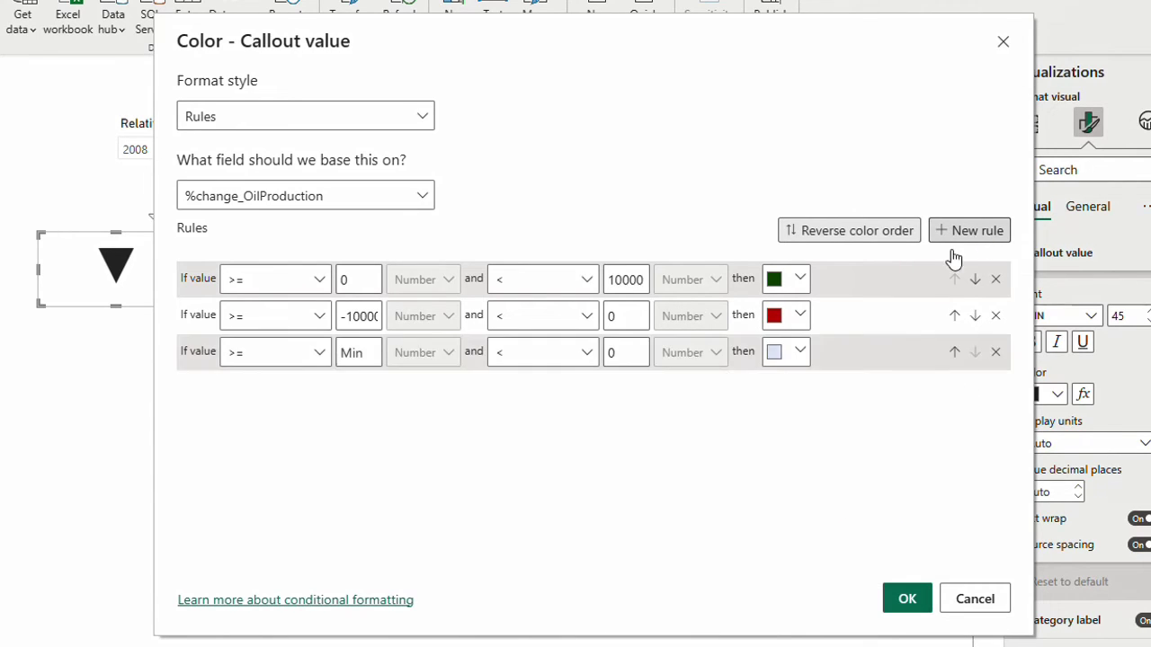
pyautogui.click(313, 362)
pyautogui.click(256, 474)
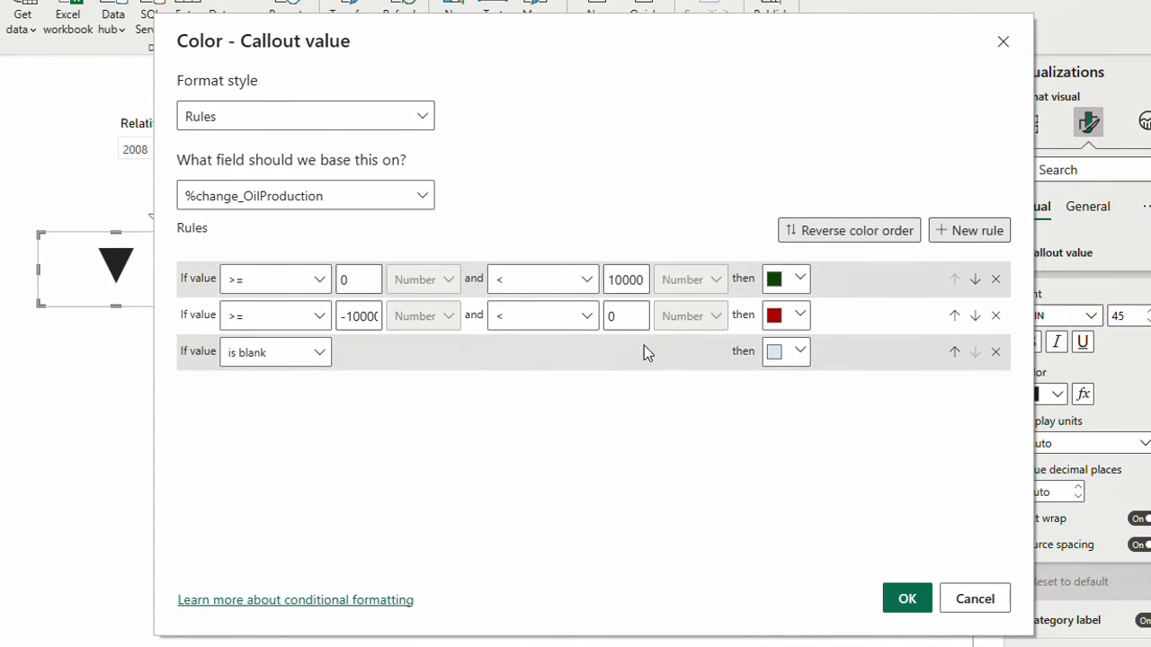
pyautogui.click(800, 360)
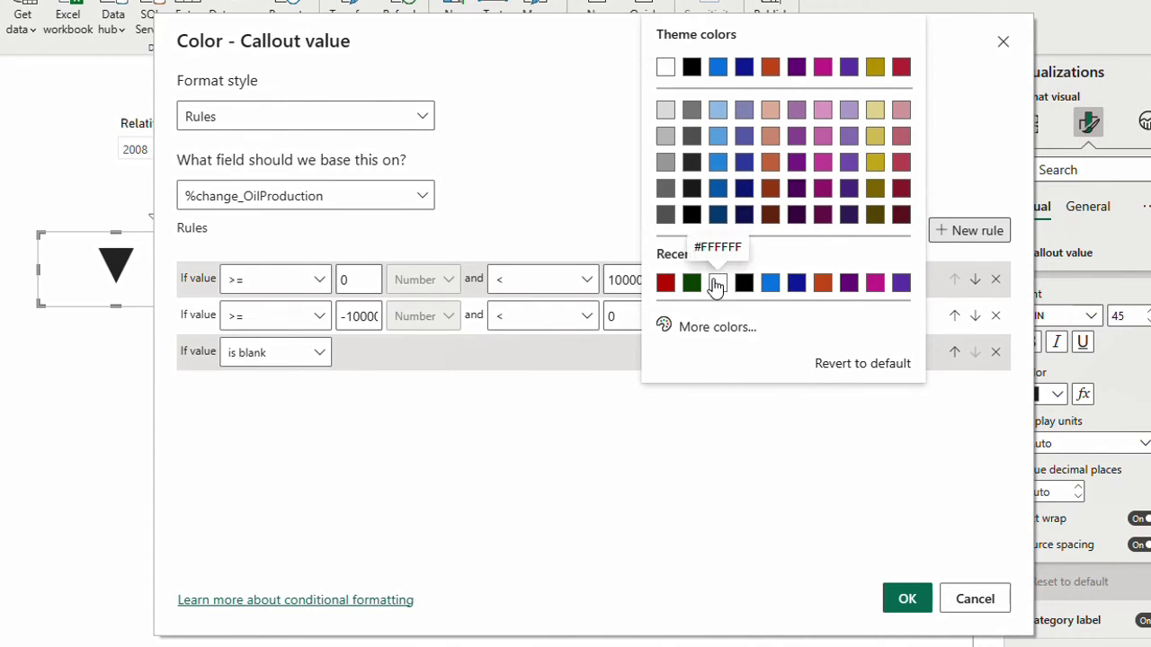
pyautogui.click(665, 68)
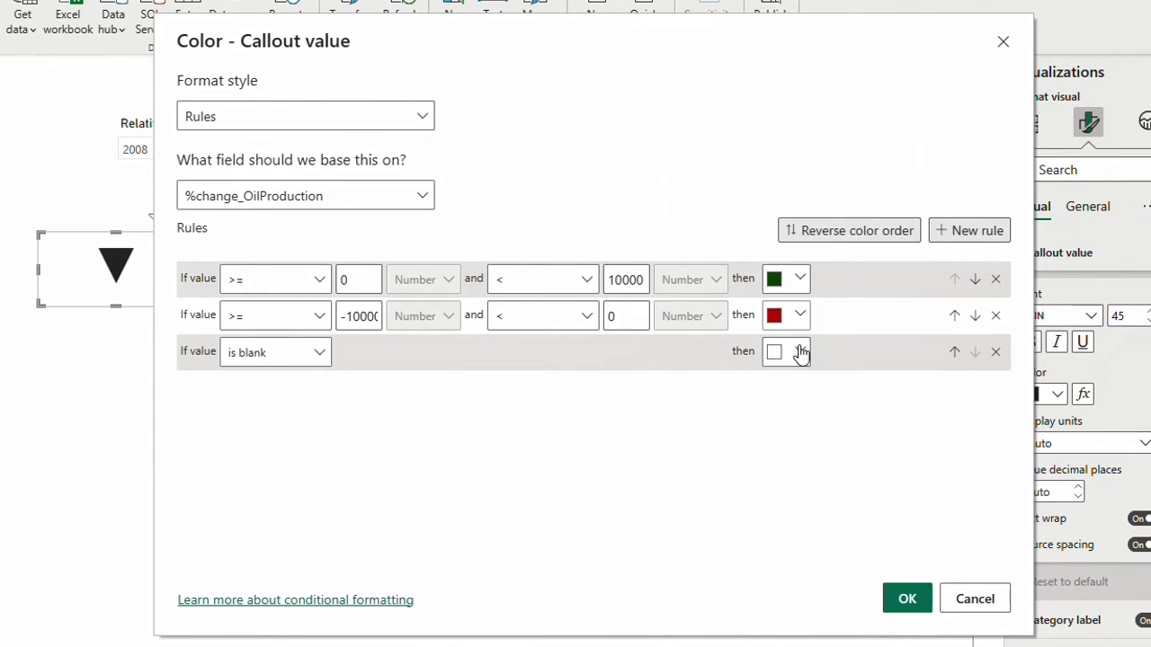
pyautogui.click(900, 599)
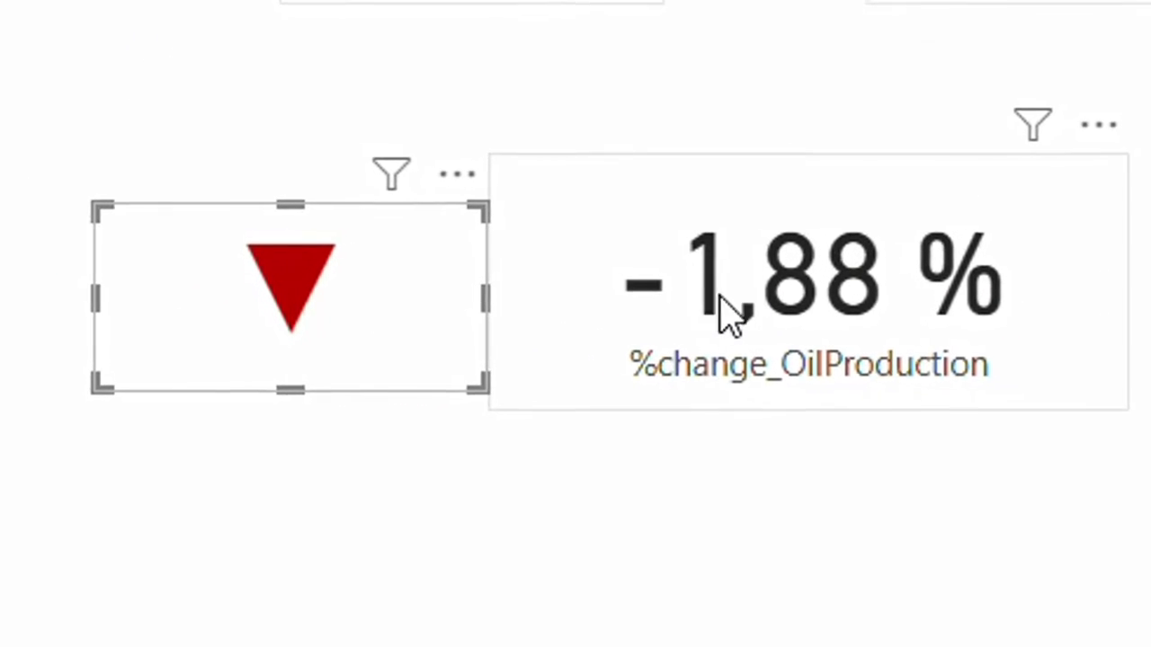
pyautogui.press('Escape')
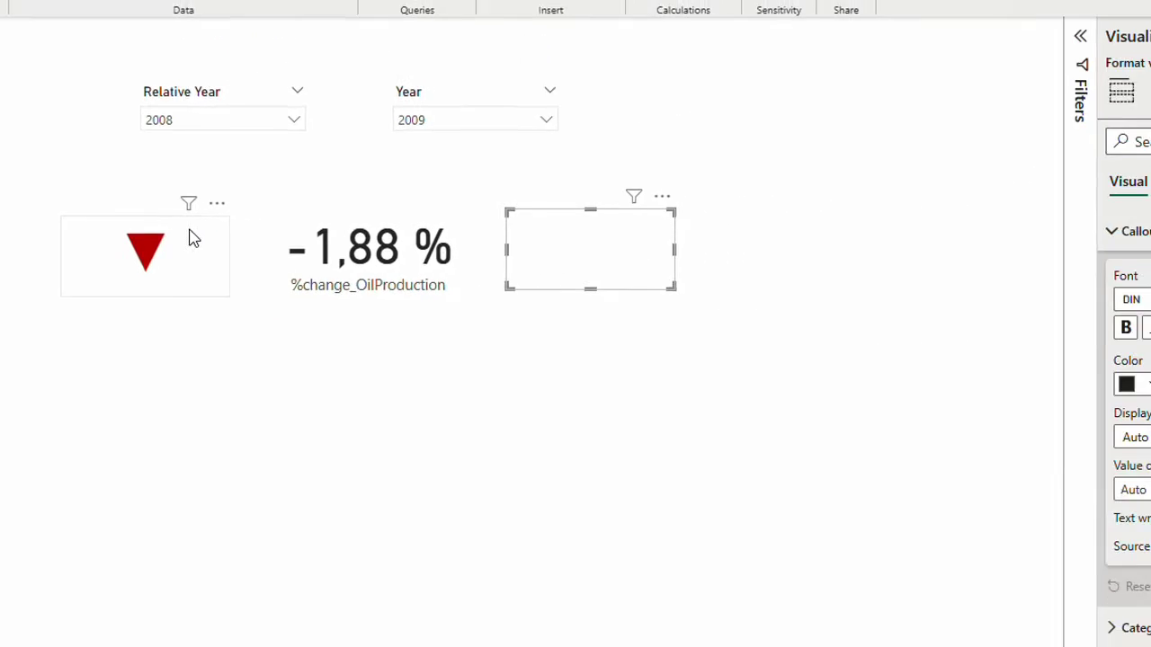
# - Open conditional formatting for the up-arrow card's callout value colour and base its rules on %change_OilProduction
pyautogui.click(992, 360)
pyautogui.click(315, 180)
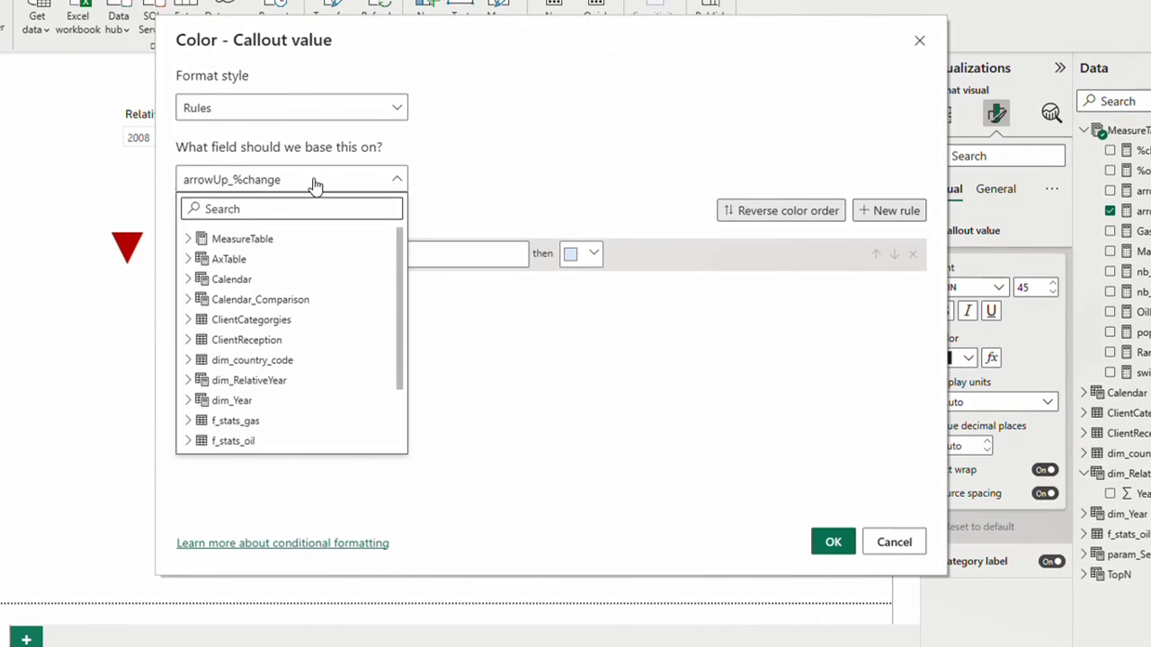
pyautogui.write('chang')
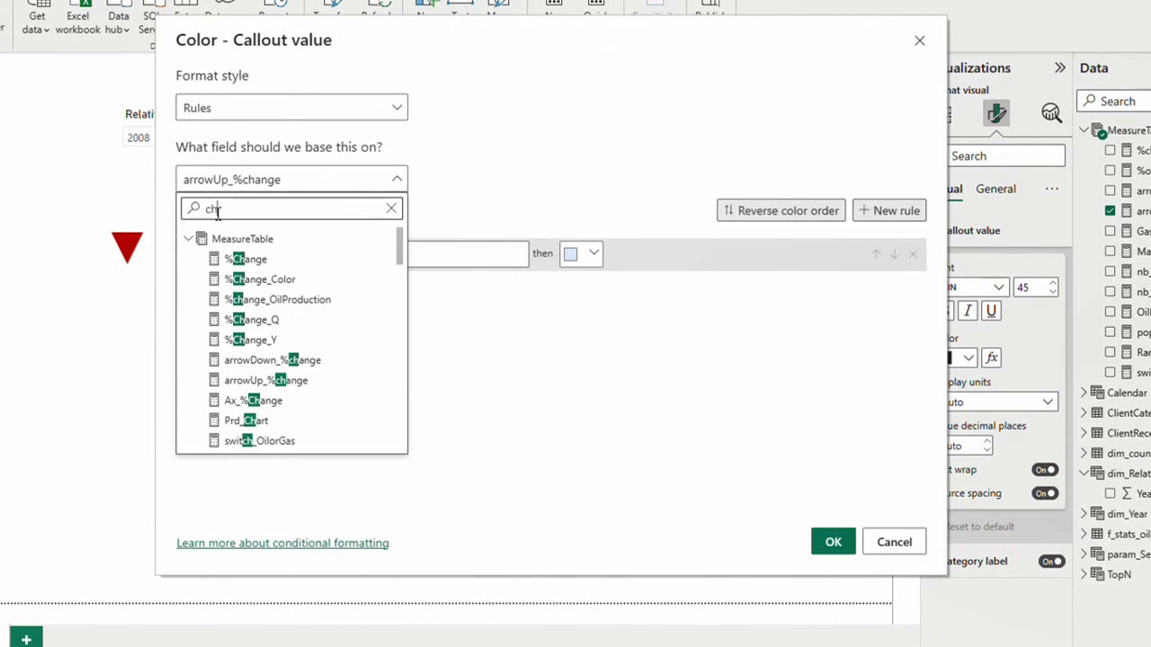
pyautogui.click(296, 299)
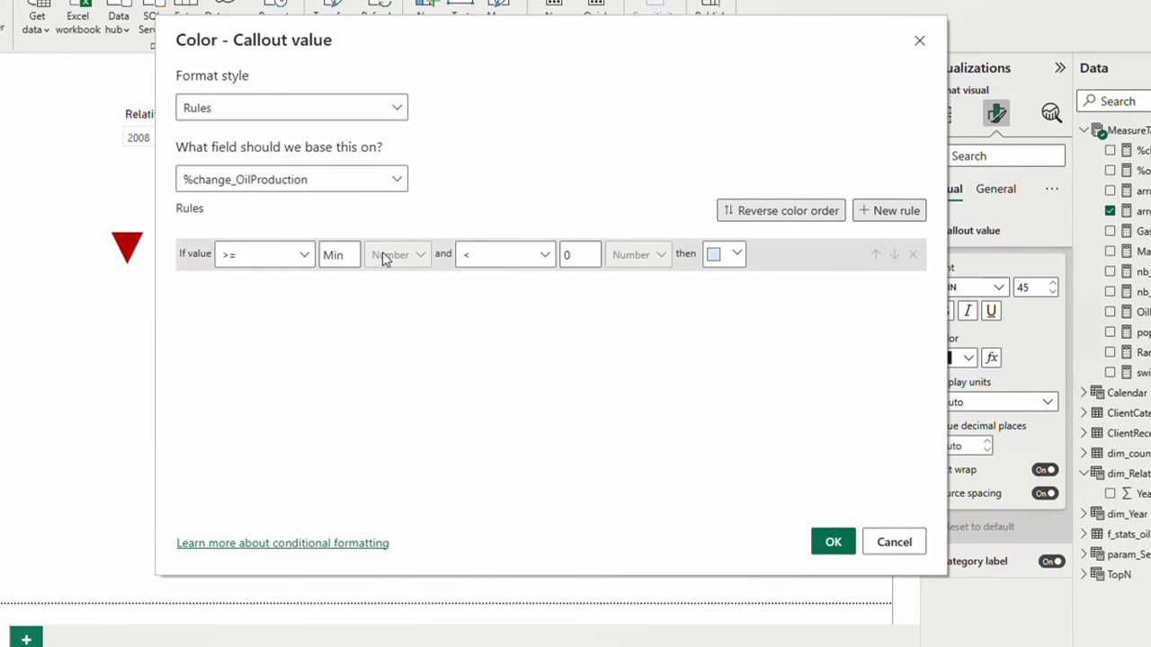
# - Set the up-arrow card's first rule to colour values >= 0 and < 10000 dark green (#1D4600)
pyautogui.doubleClick(350, 255)
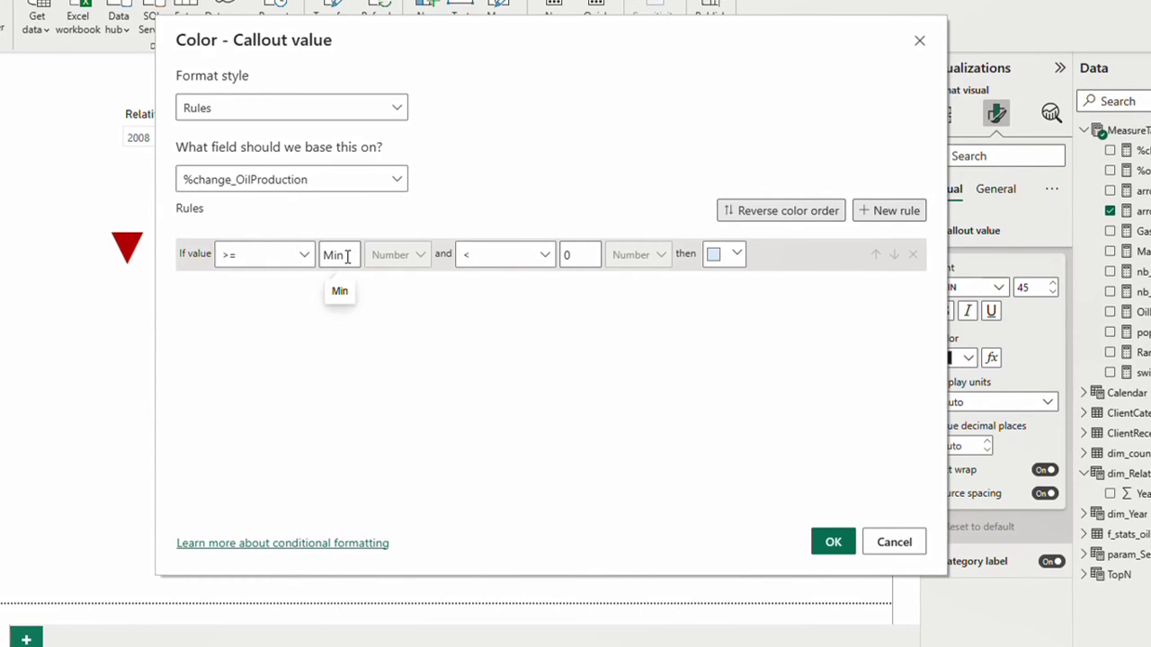
pyautogui.write('0')
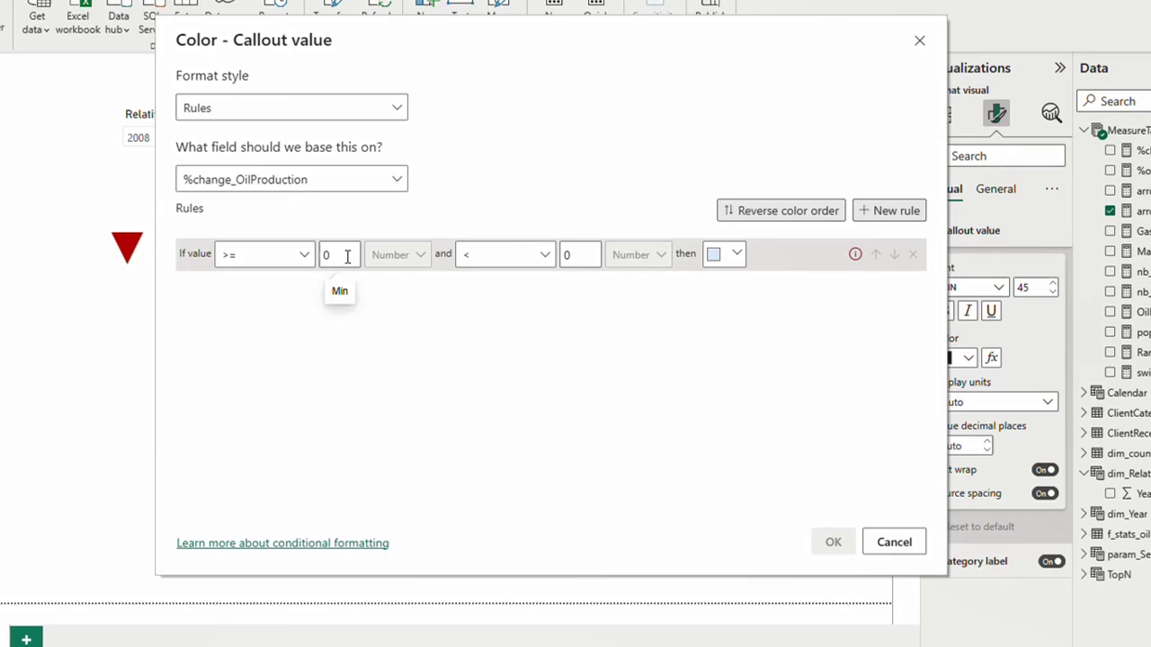
pyautogui.click(576, 258)
pyautogui.write('1')
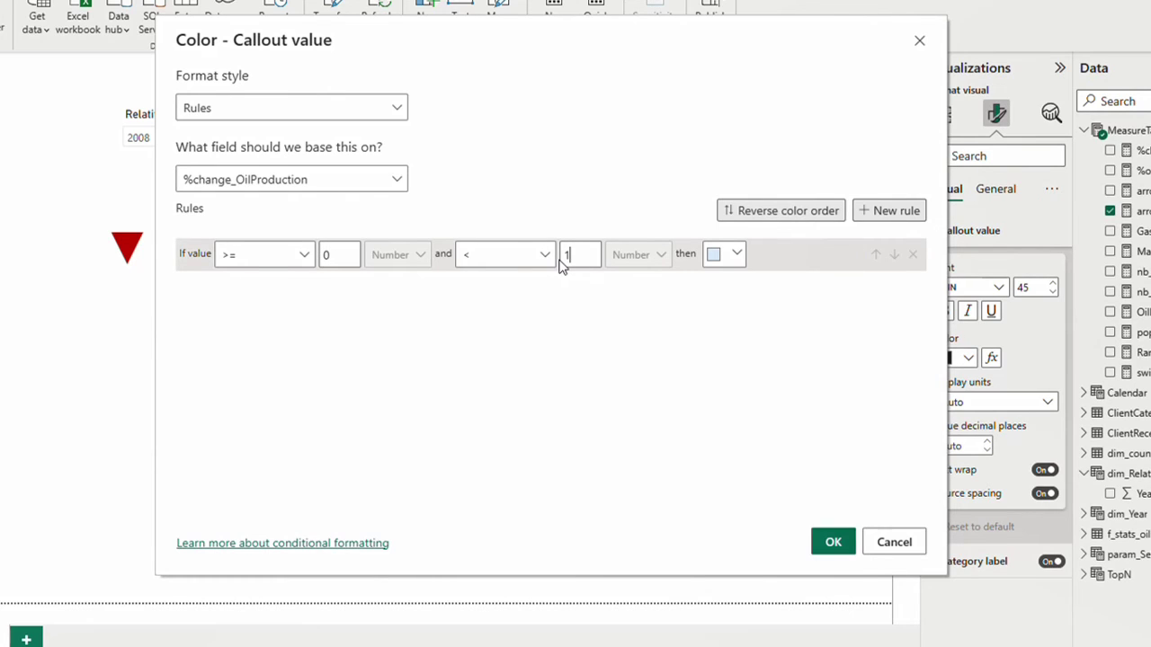
pyautogui.write('0000')
pyautogui.click(730, 256)
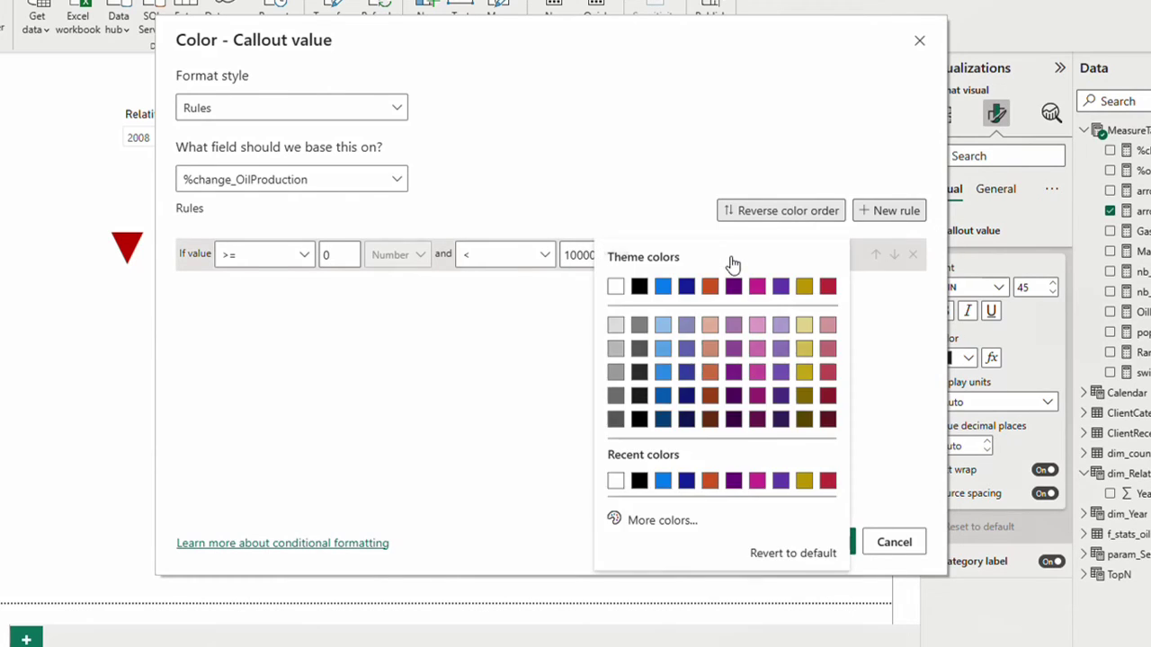
pyautogui.click(654, 520)
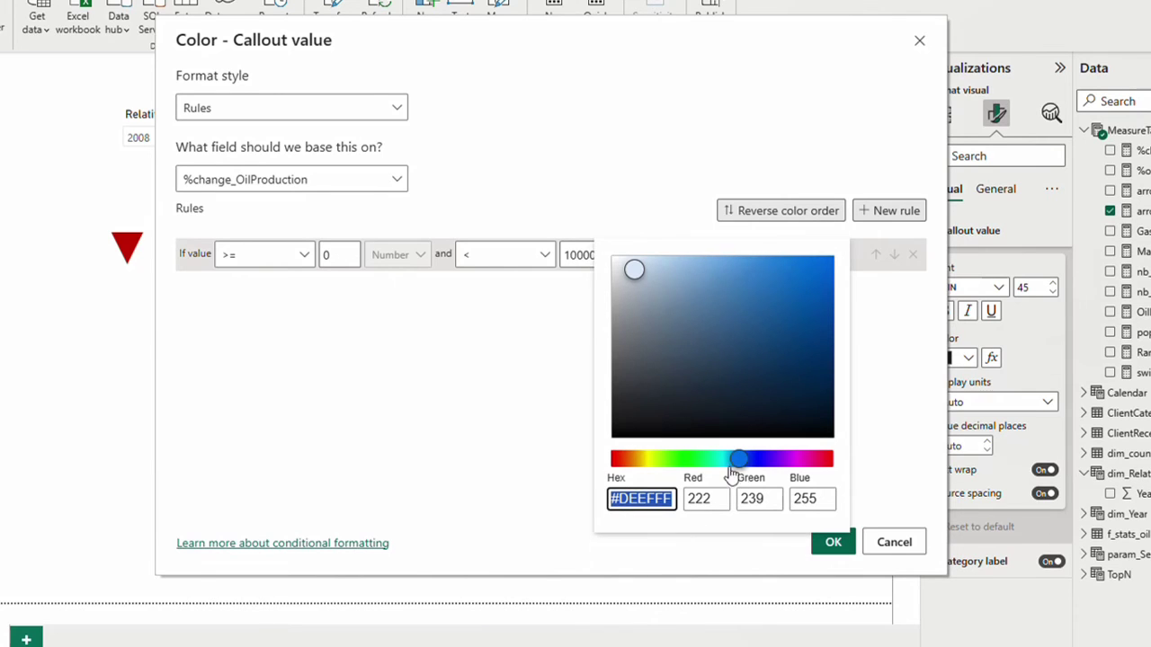
pyautogui.click(669, 460)
pyautogui.click(831, 398)
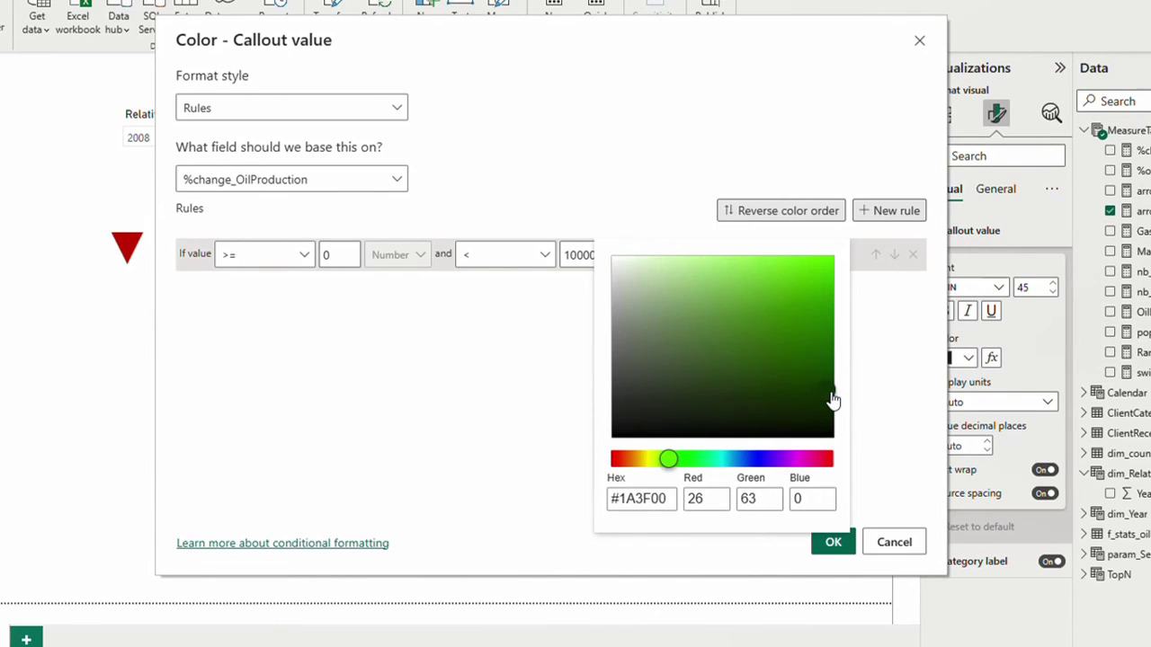
pyautogui.moveTo(831, 393); pyautogui.dragTo(834, 386)
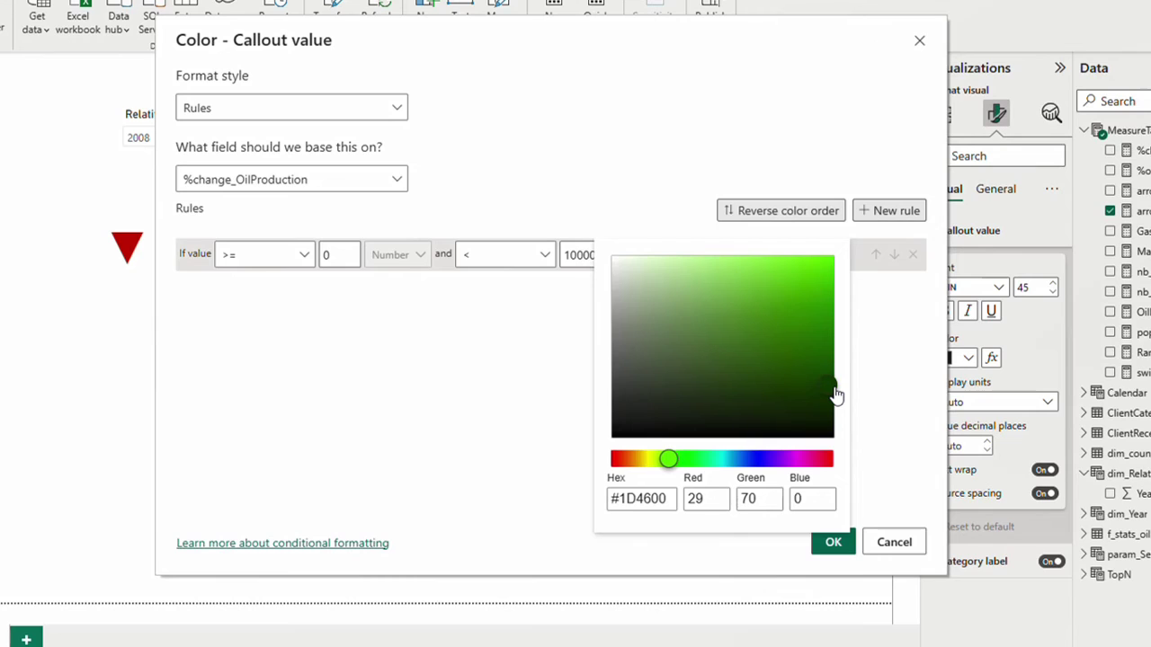
pyautogui.click(509, 395)
# - Add a second rule to the up-arrow card that colours values >= -10000 and < 0 dark red (#7D0200)
pyautogui.click(888, 211)
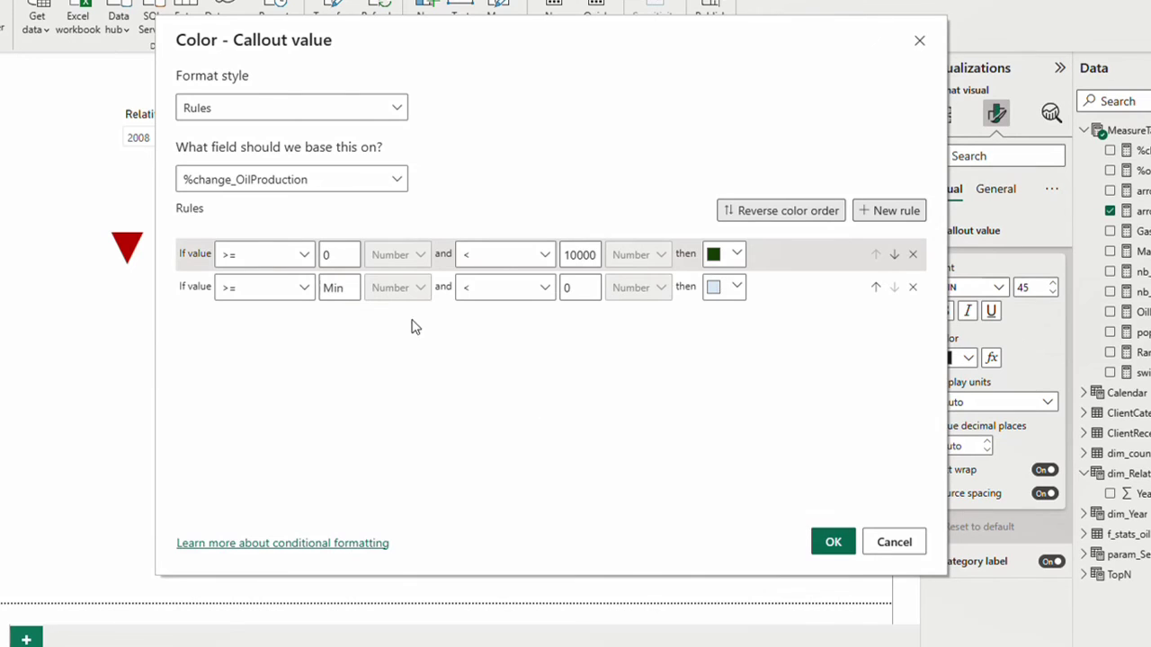
pyautogui.click(269, 289)
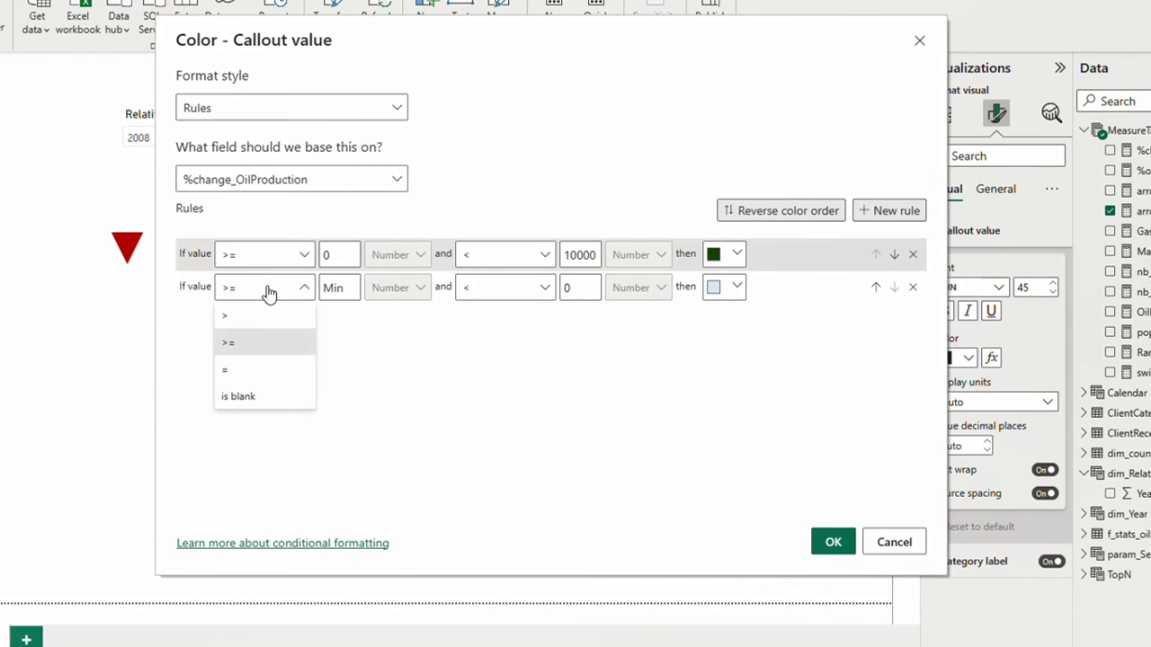
pyautogui.click(338, 287)
pyautogui.write('-10000')
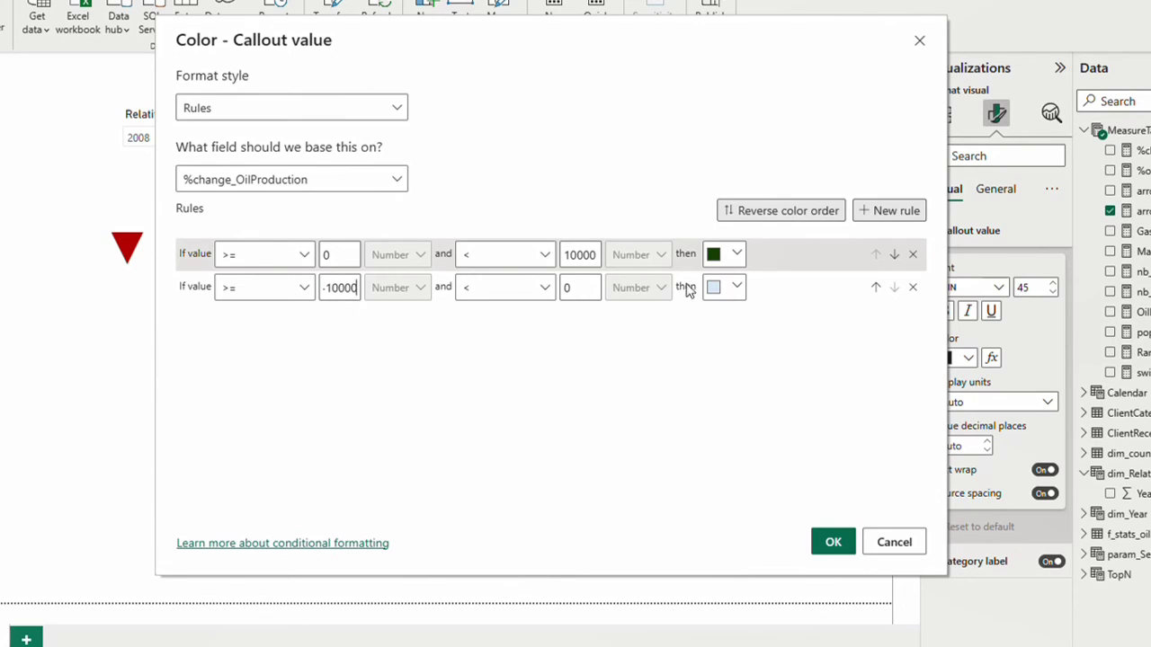
pyautogui.click(725, 288)
pyautogui.click(662, 524)
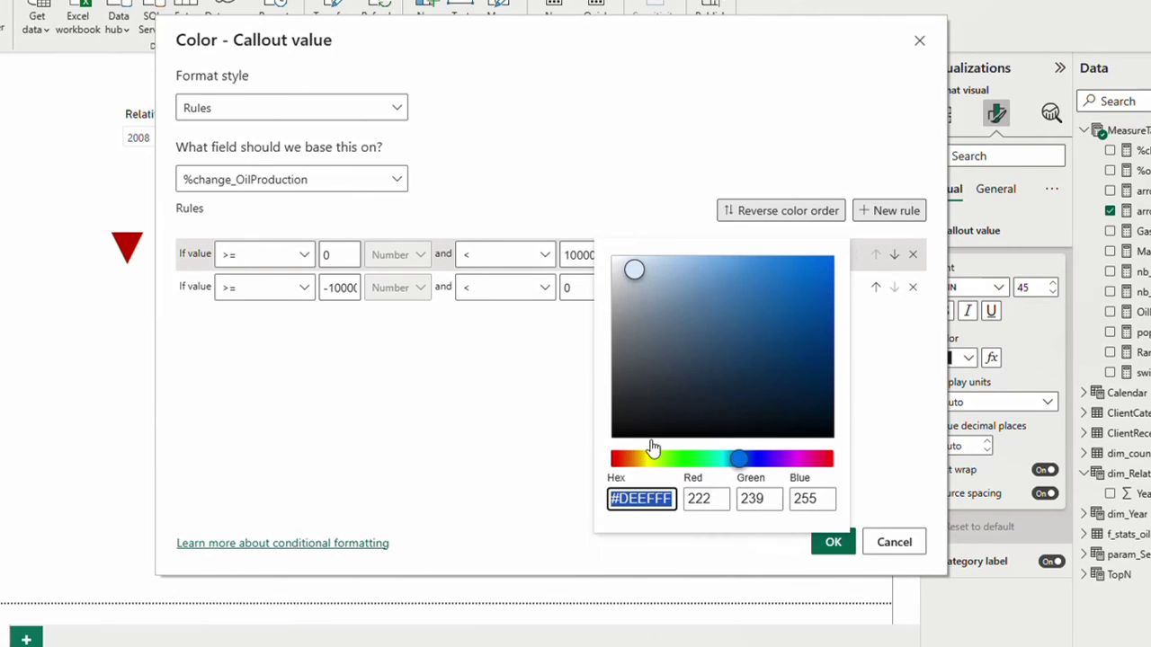
pyautogui.click(610, 460)
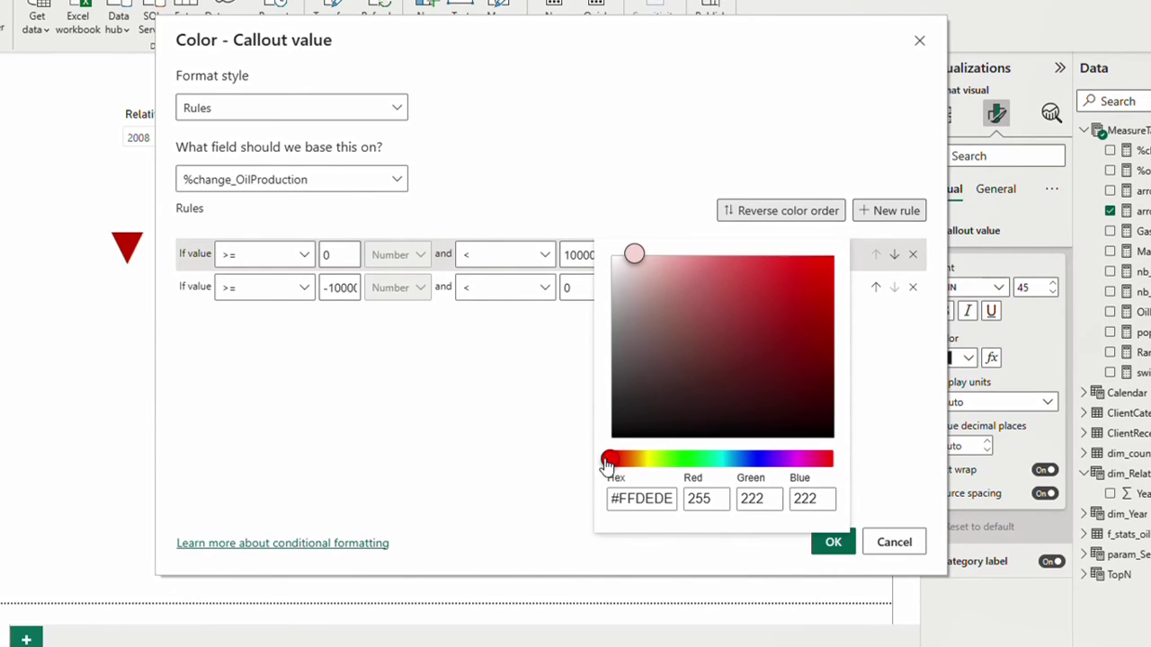
pyautogui.click(823, 351)
pyautogui.click(833, 349)
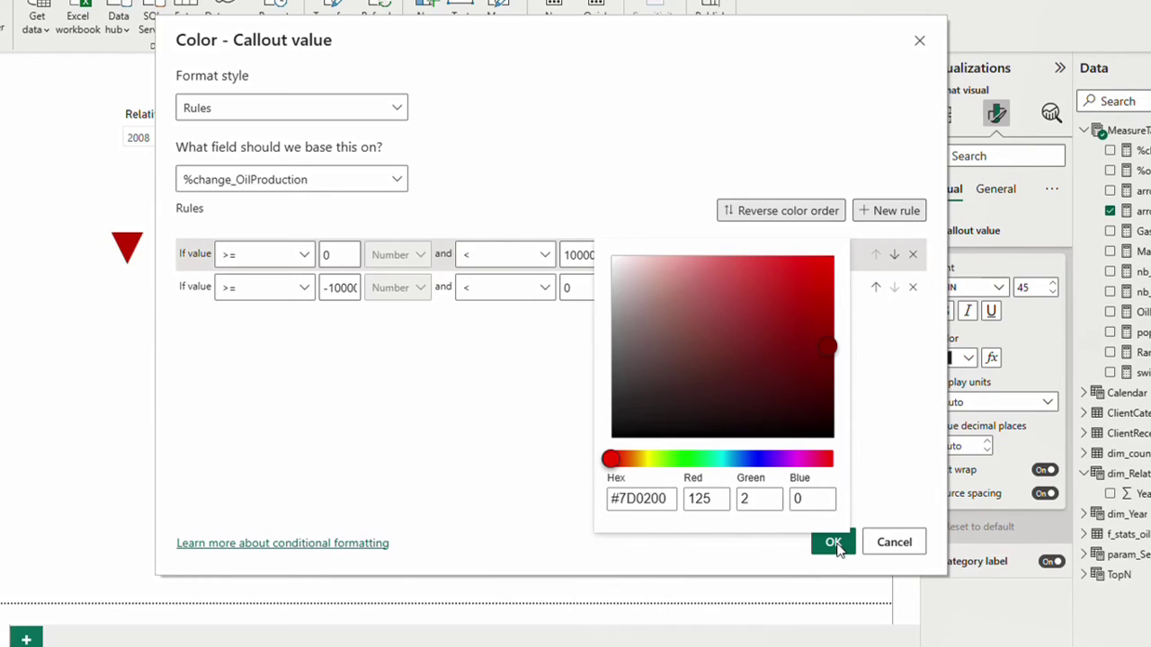
pyautogui.click(494, 432)
# - Add a third rule that colours the up-arrow card white when the value is blank, and apply the rules
pyautogui.click(888, 210)
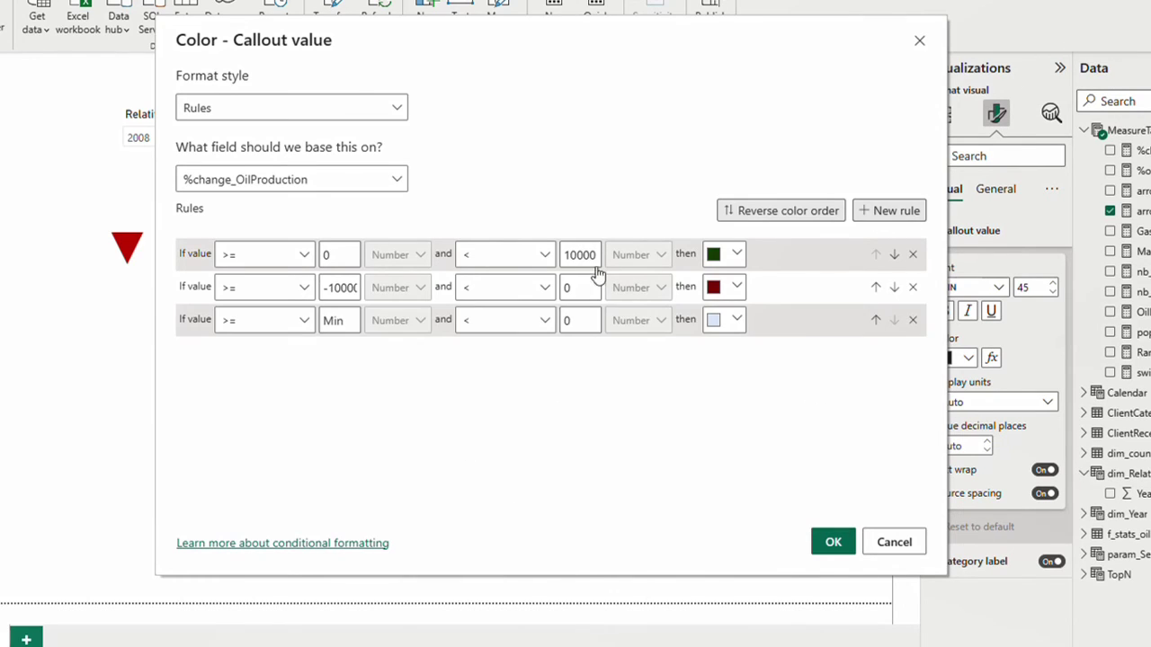
pyautogui.click(245, 321)
pyautogui.click(239, 433)
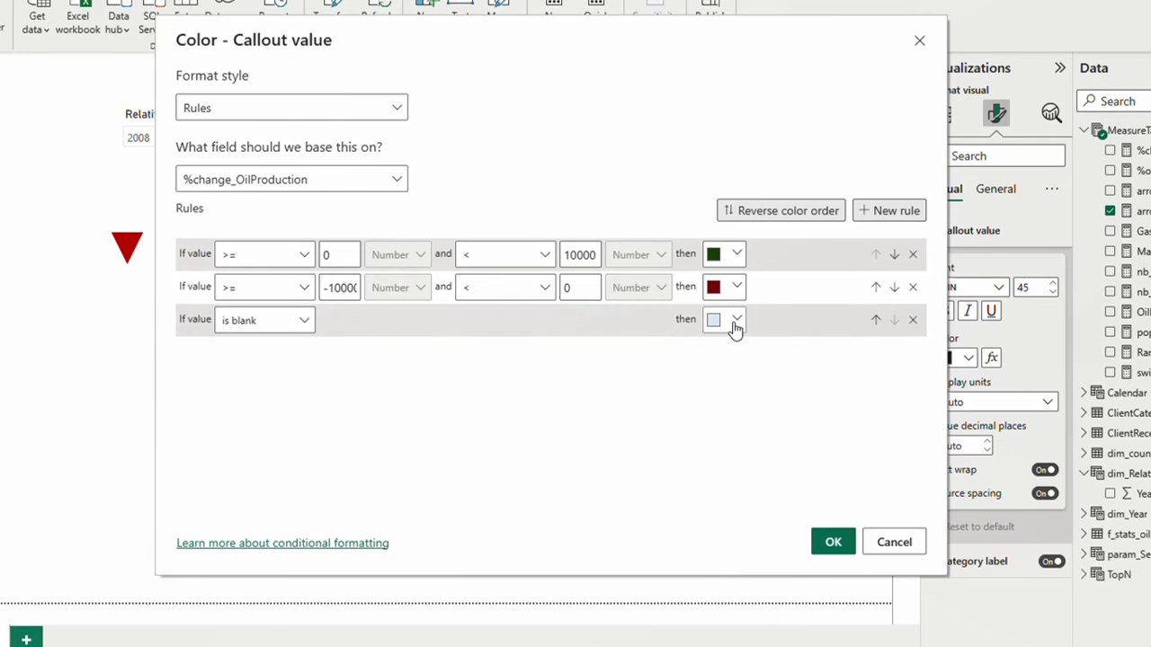
pyautogui.click(732, 321)
pyautogui.click(619, 59)
pyautogui.click(832, 542)
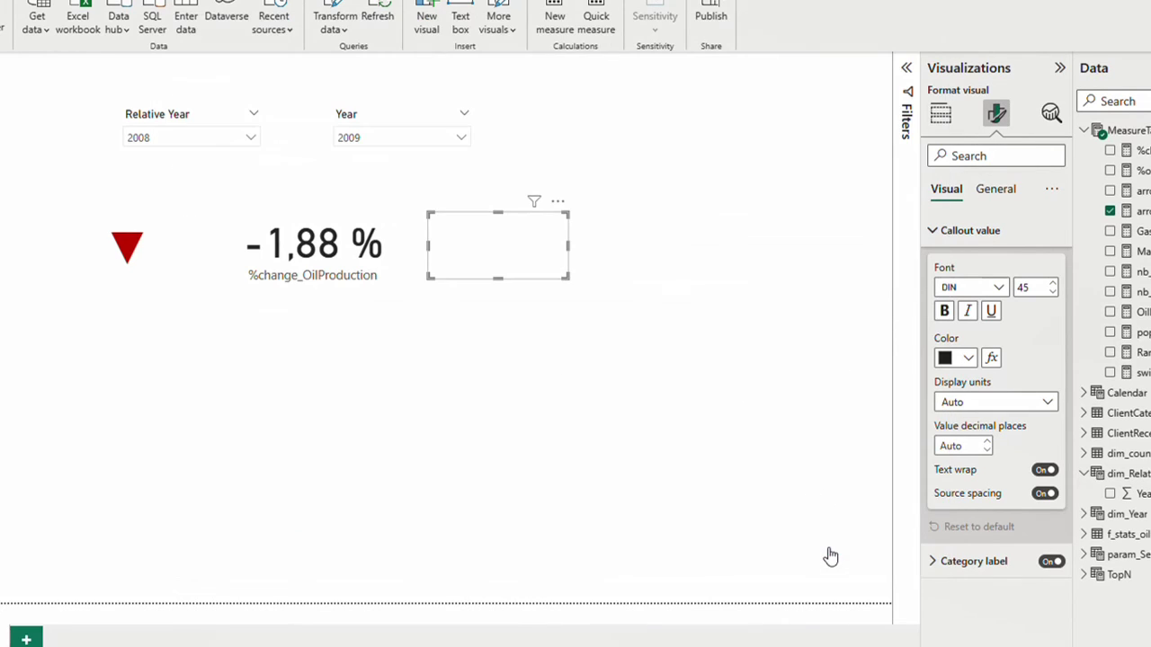
# - Open conditional formatting for the %change_OilProduction card's callout value colour and set its format style to Rules
pyautogui.click(340, 243)
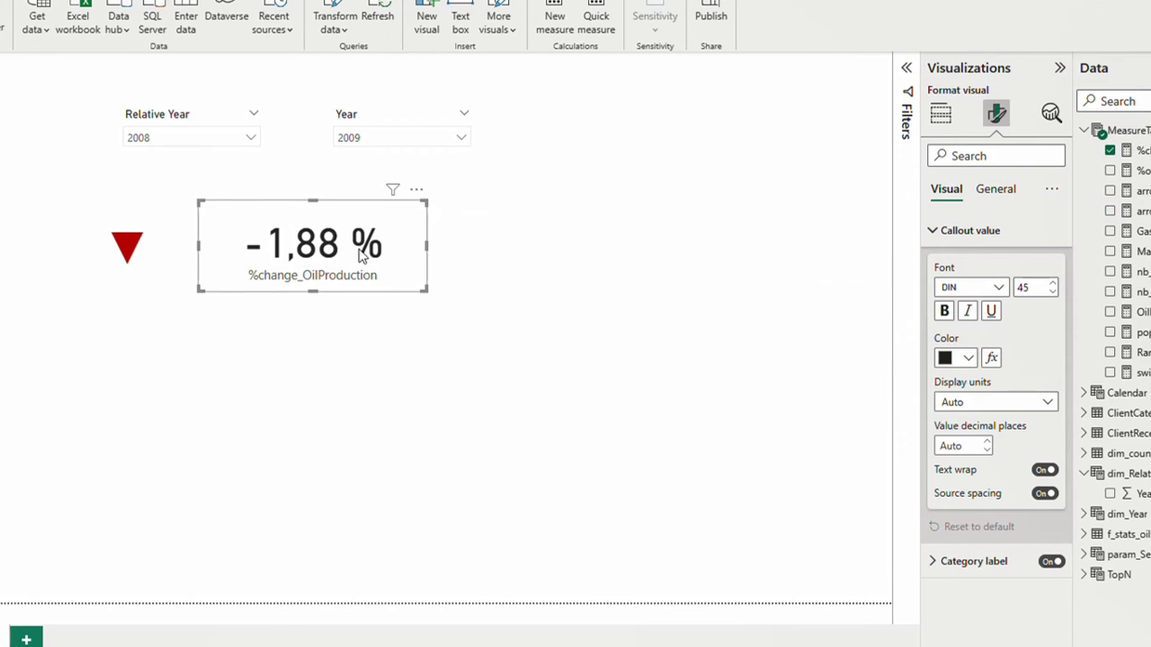
pyautogui.click(992, 357)
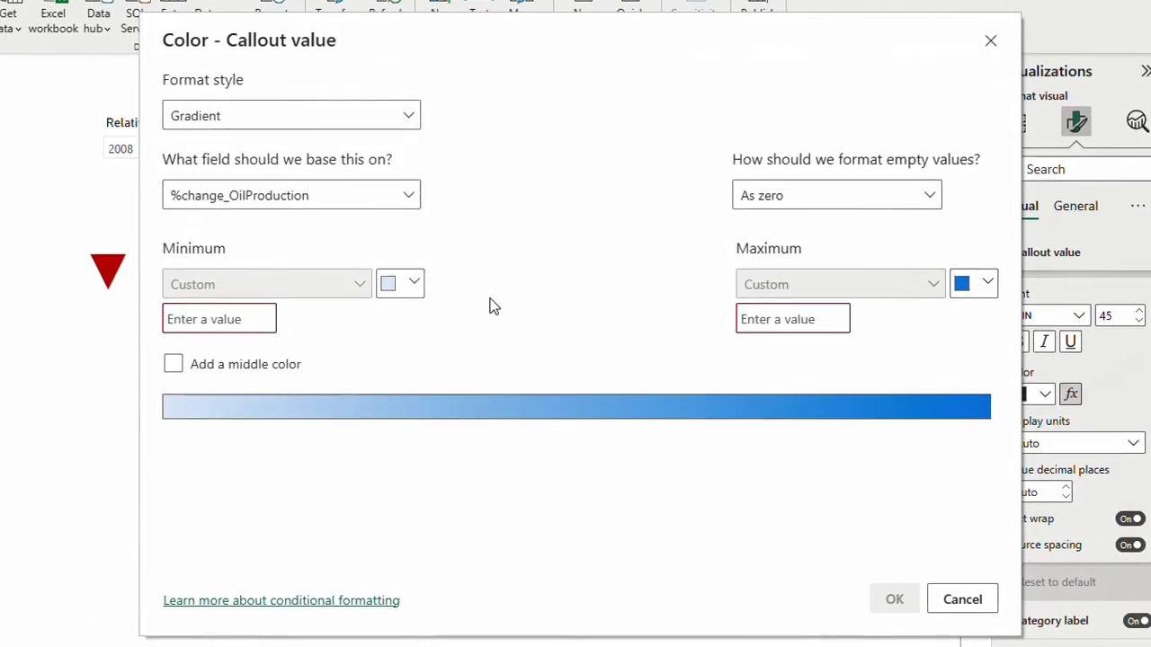
pyautogui.click(269, 115)
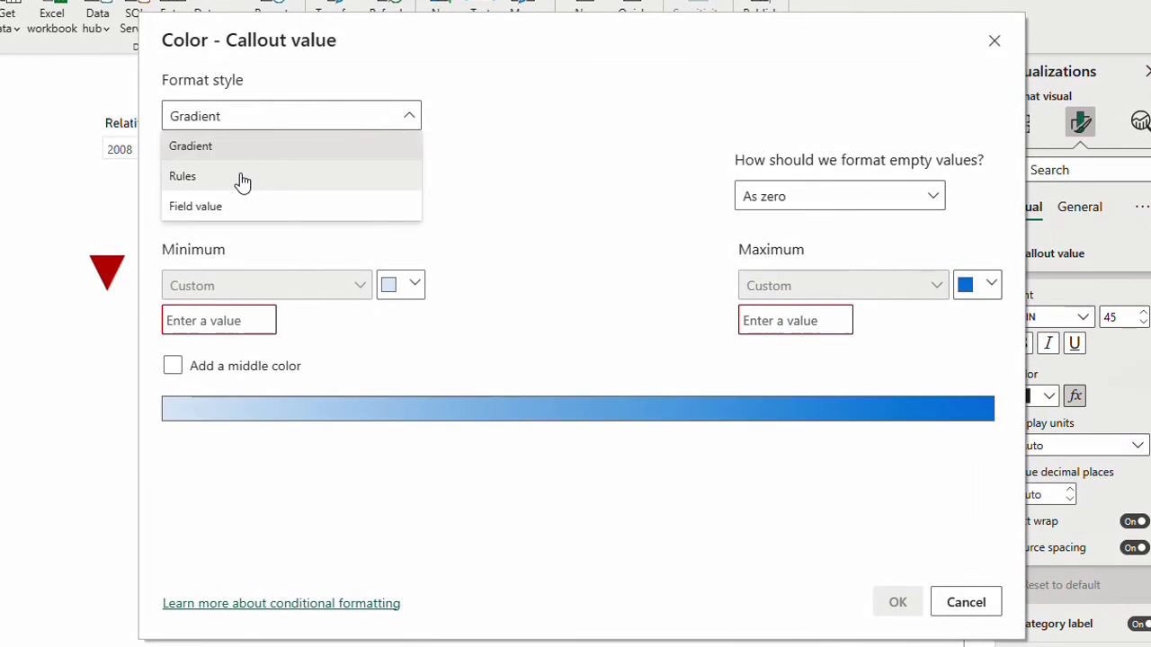
pyautogui.click(249, 178)
# - Set the percentage card's first rule to colour values >= 0 and < 10000 dark green (#104E00)
pyautogui.click(253, 286)
pyautogui.click(350, 280)
pyautogui.write('0')
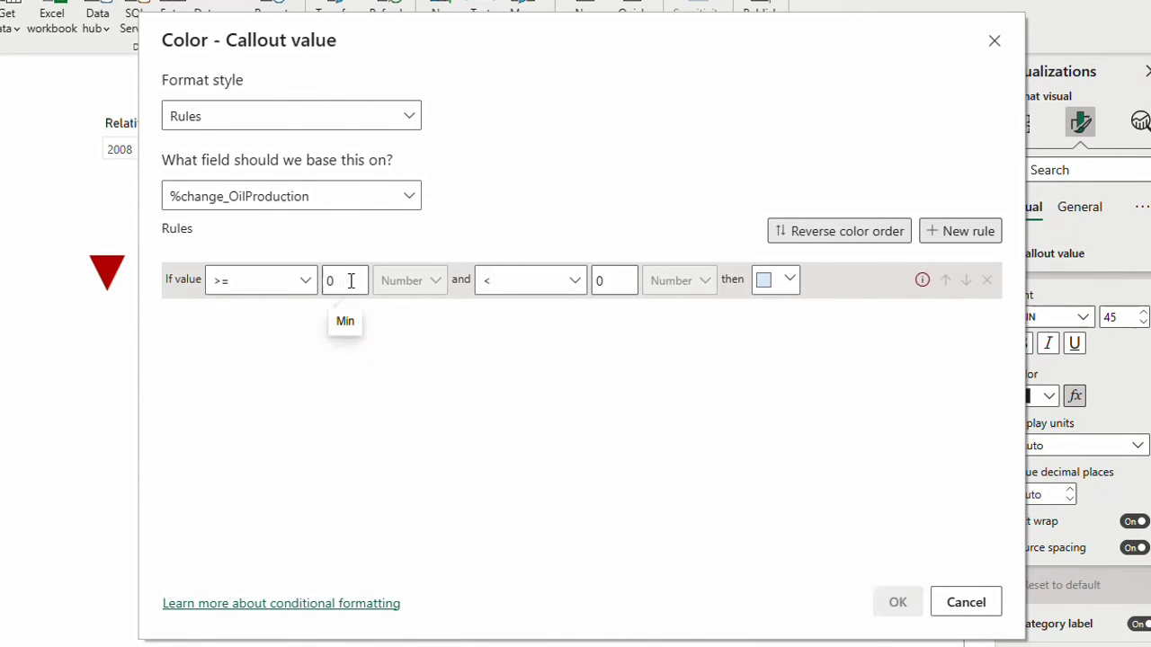
pyautogui.click(617, 281)
pyautogui.hotkey('ctrl', 'a')
pyautogui.write('10000')
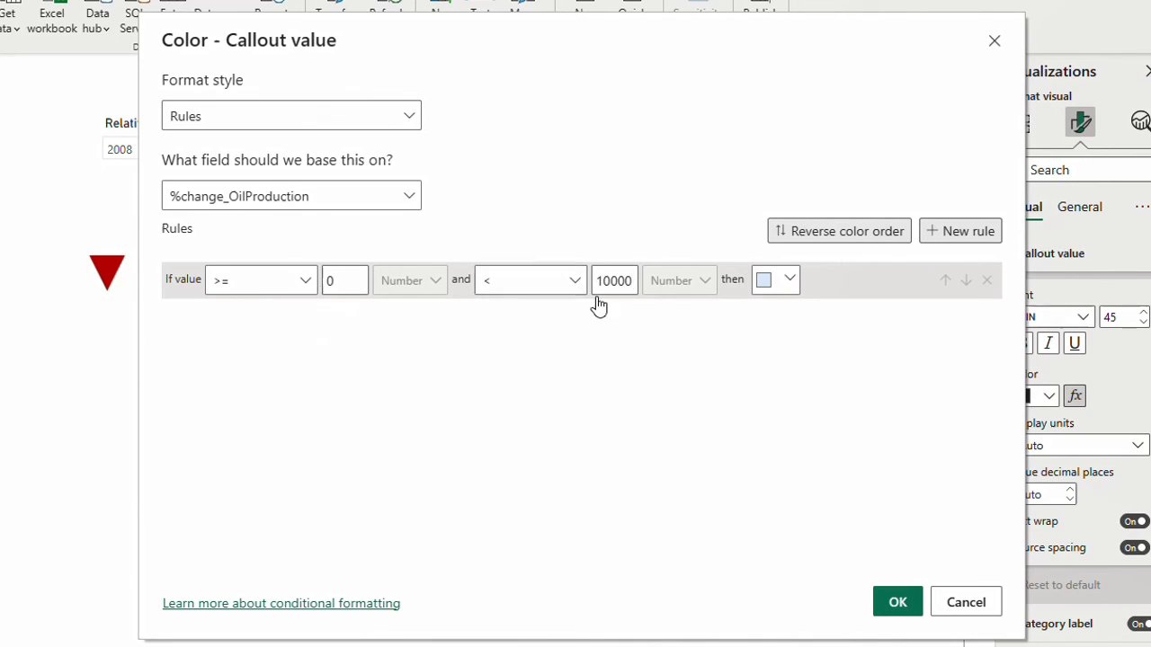
pyautogui.click(765, 290)
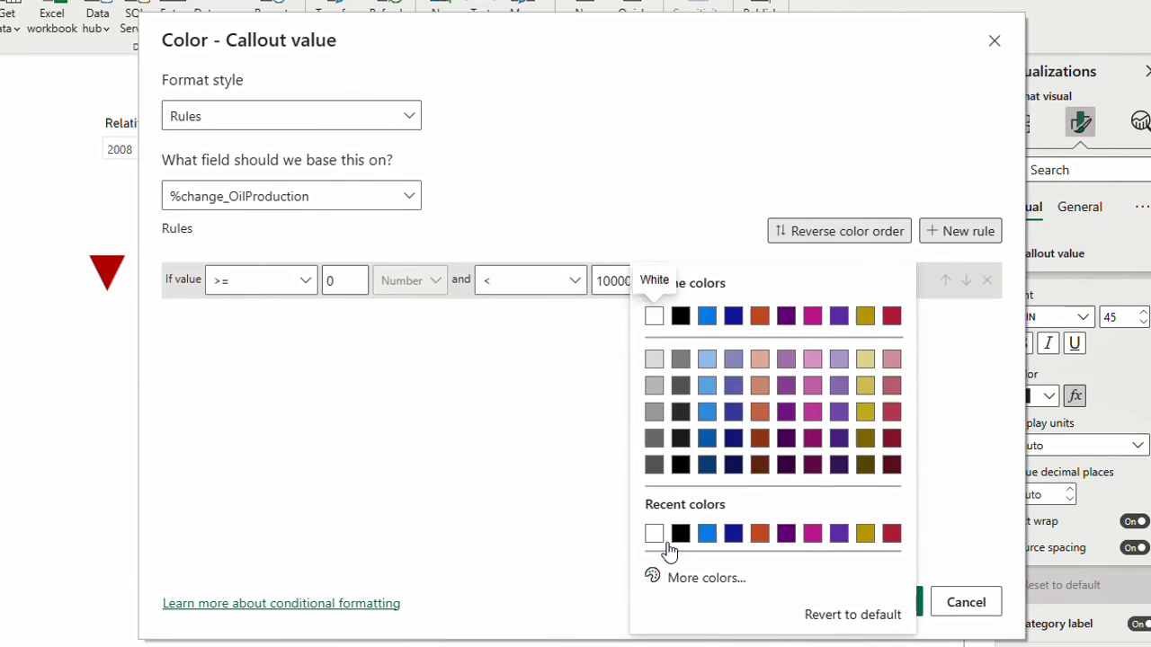
pyautogui.click(695, 579)
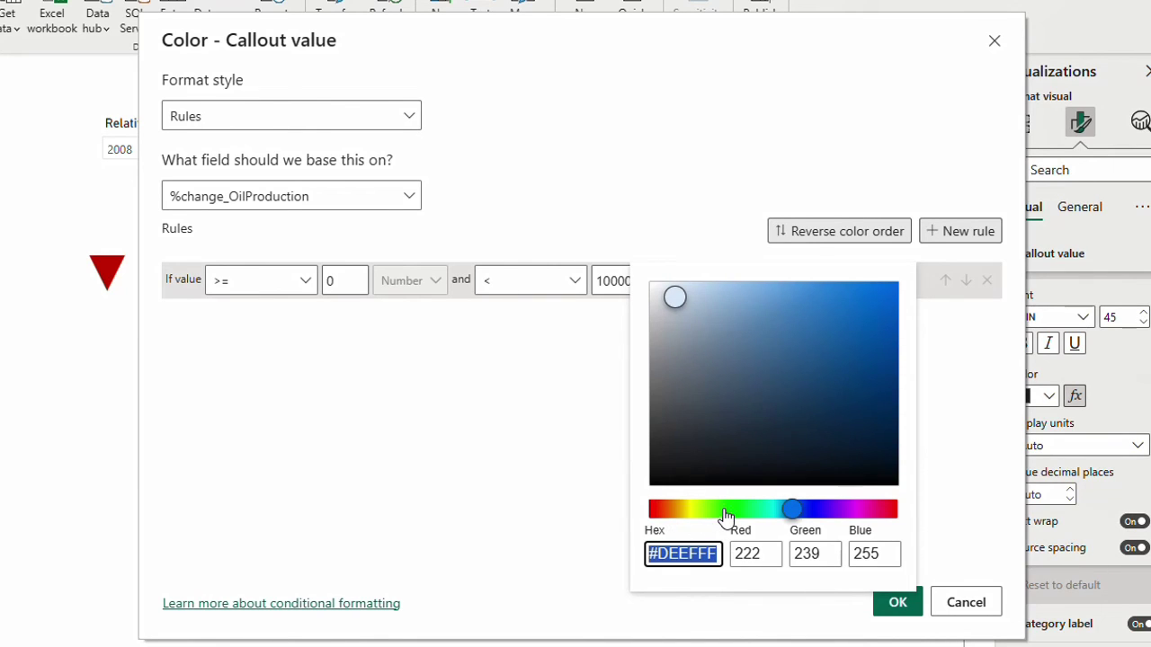
pyautogui.click(722, 510)
pyautogui.moveTo(886, 429); pyautogui.dragTo(896, 432)
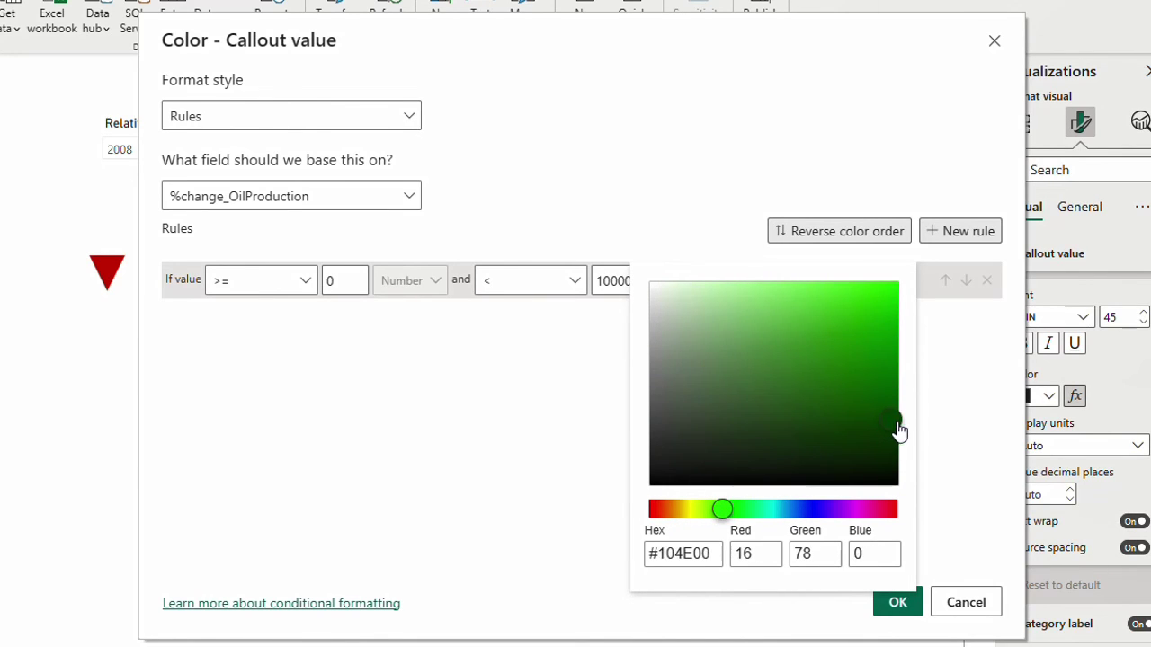
pyautogui.click(569, 424)
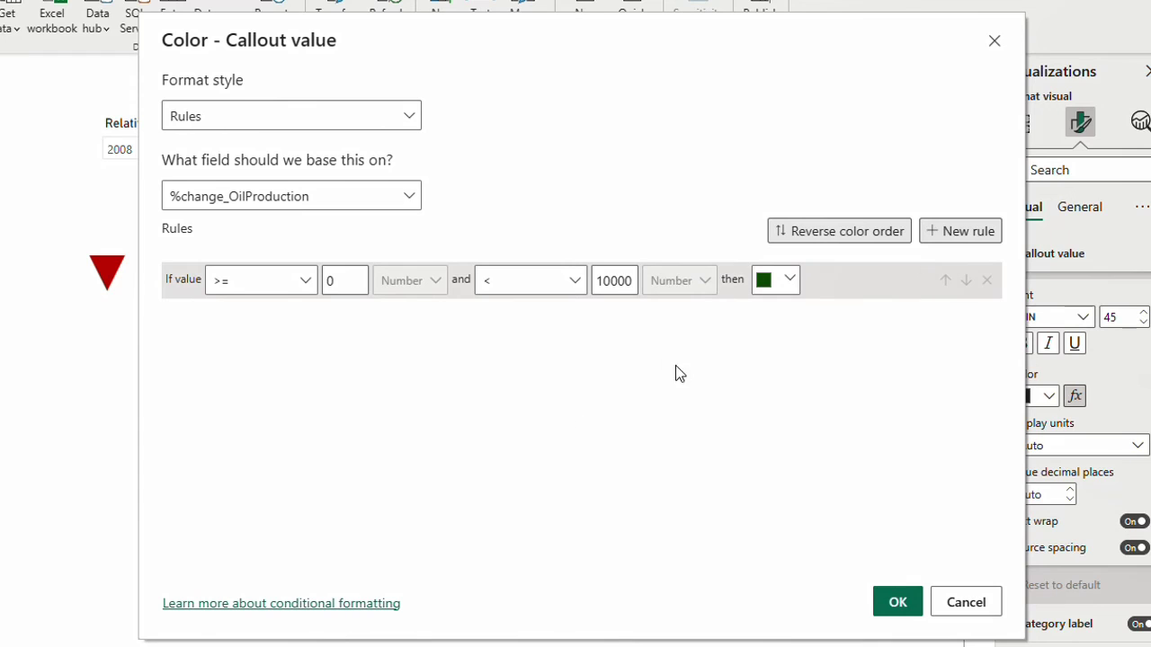
# - Add a second rule colouring the percentage card dark red (#7E0B01) for values >= -10000 and < 0, and apply the rules
pyautogui.click(939, 235)
pyautogui.click(347, 314)
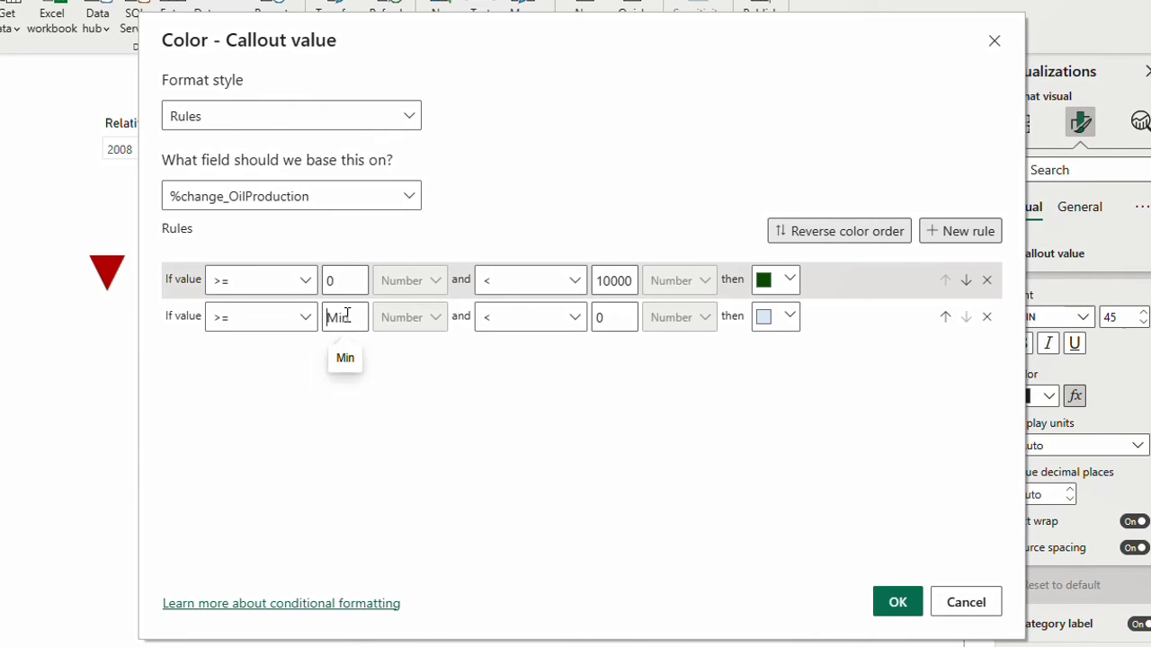
pyautogui.write('-10000')
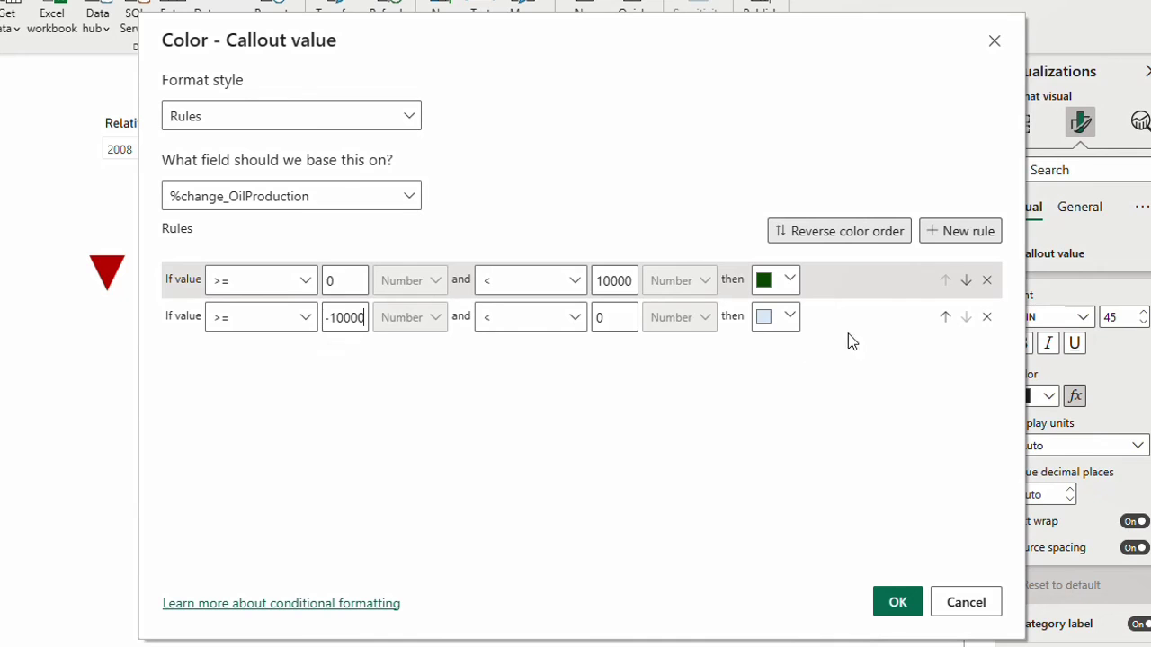
pyautogui.click(791, 326)
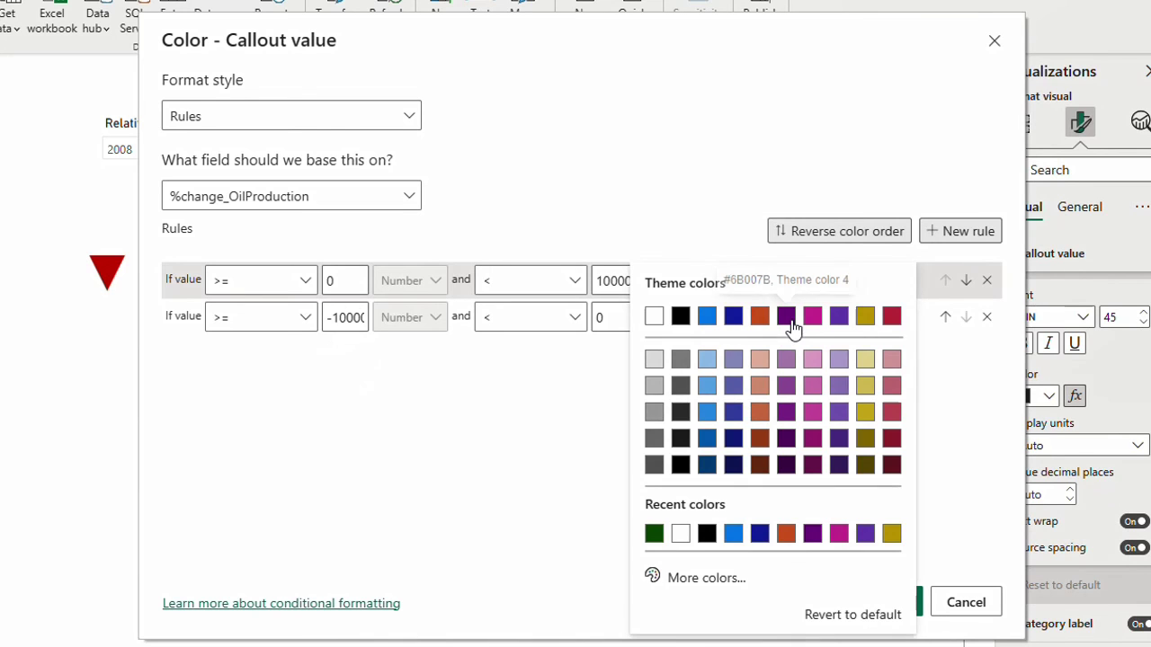
pyautogui.click(707, 578)
pyautogui.click(651, 510)
pyautogui.click(896, 389)
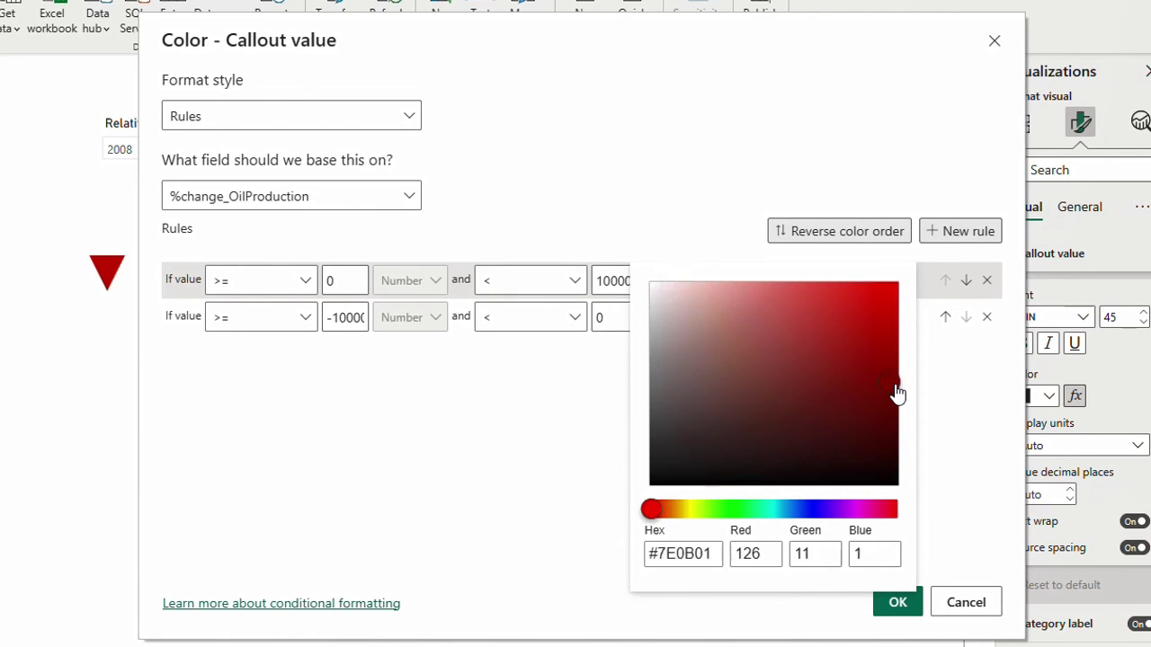
pyautogui.click(540, 443)
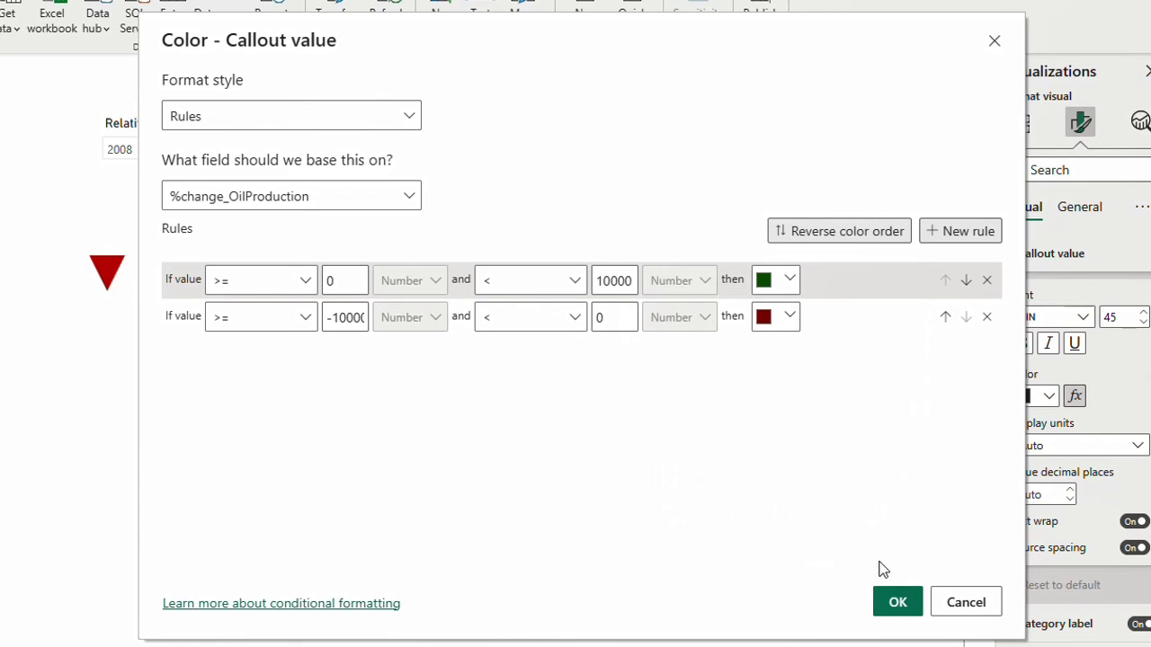
pyautogui.click(896, 602)
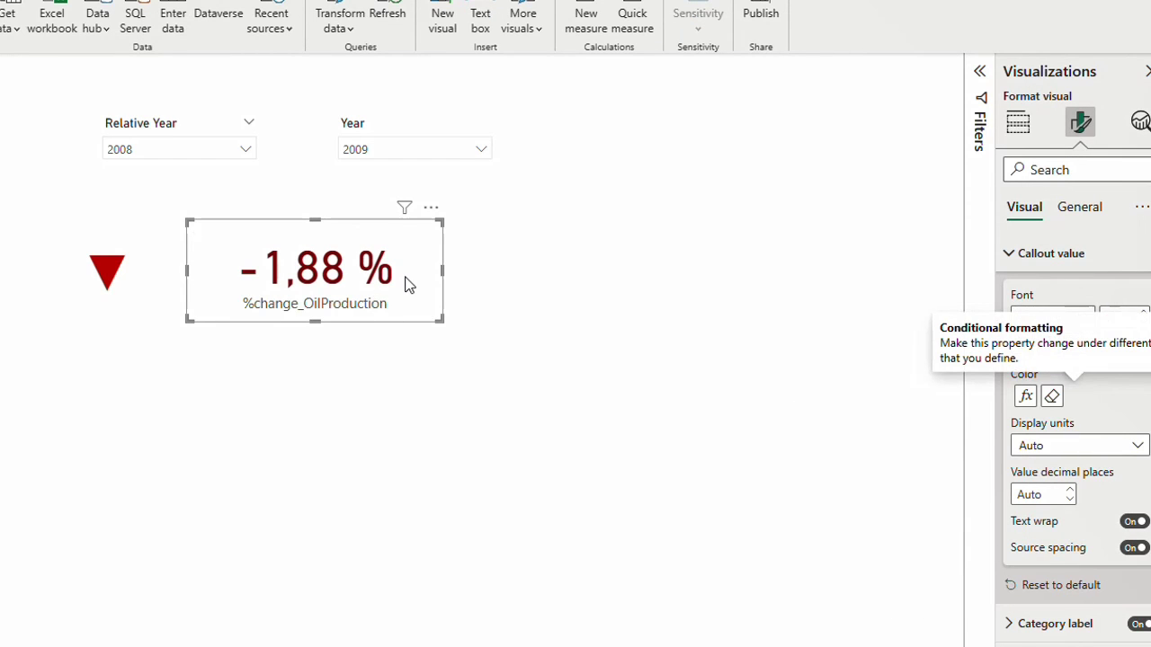
# - Nudge the down-arrow card into line beside the percentage card and set Relative Year to 1973
pyautogui.moveTo(117, 288); pyautogui.dragTo(105, 286)
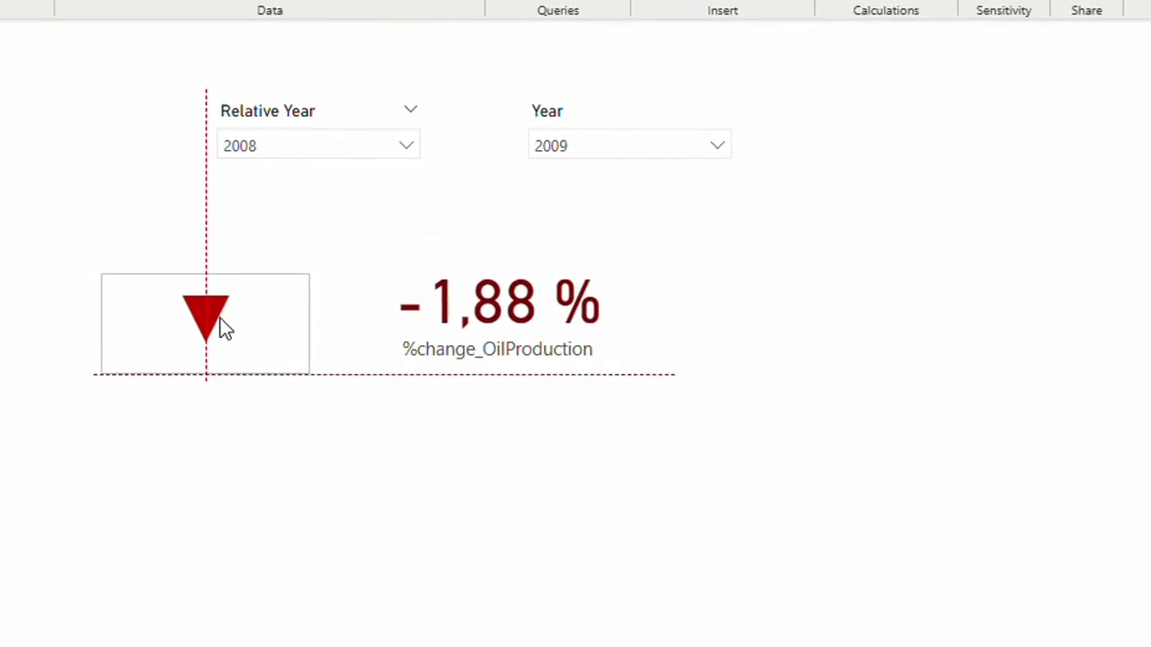
pyautogui.moveTo(221, 321); pyautogui.dragTo(225, 316)
pyautogui.click(364, 150)
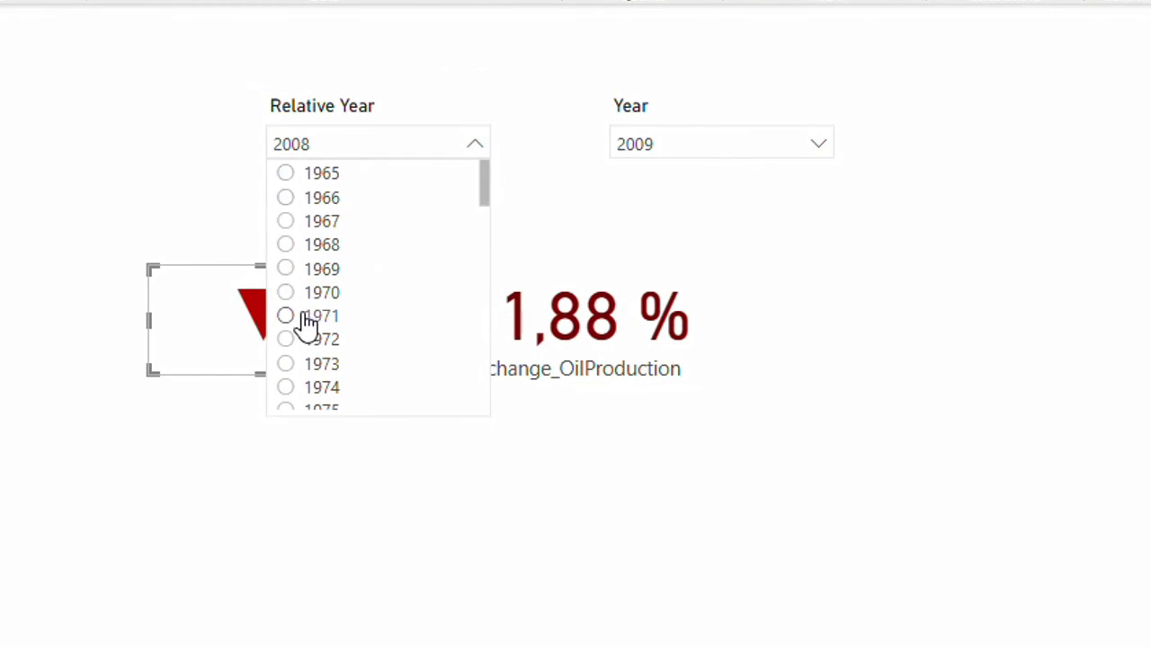
pyautogui.scroll(-1, 319, 315)
pyautogui.click(326, 289)
# - Try a layout with the percentage card centred below the two arrow cards, moved closer together above it
pyautogui.moveTo(716, 322); pyautogui.dragTo(738, 318)
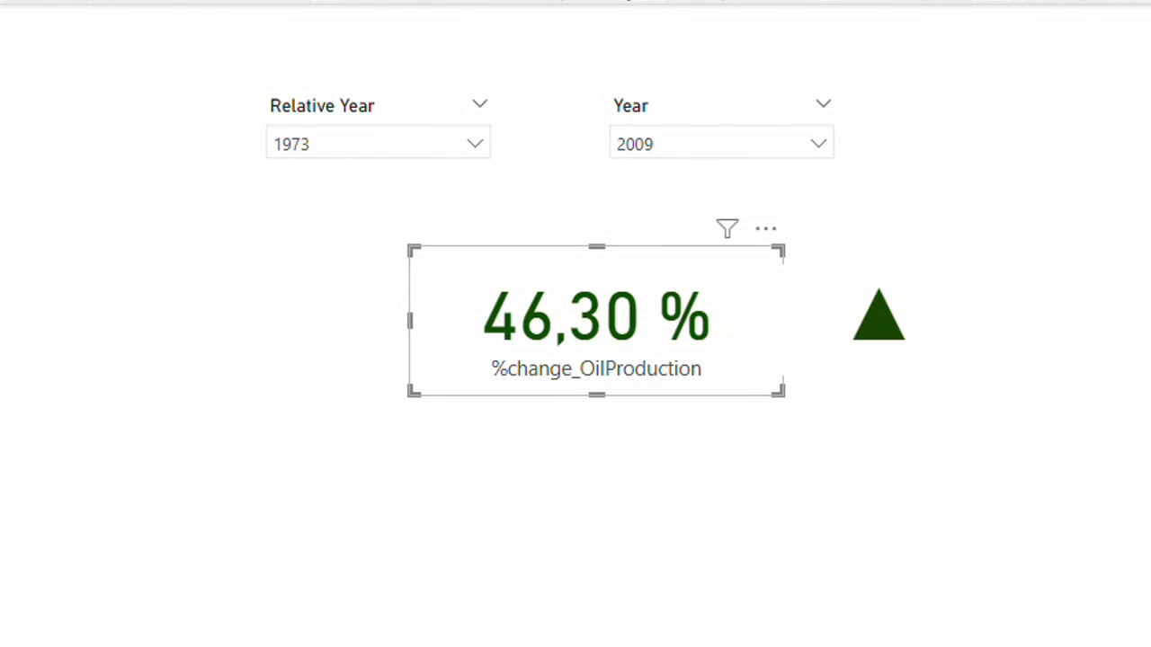
pyautogui.click(987, 318)
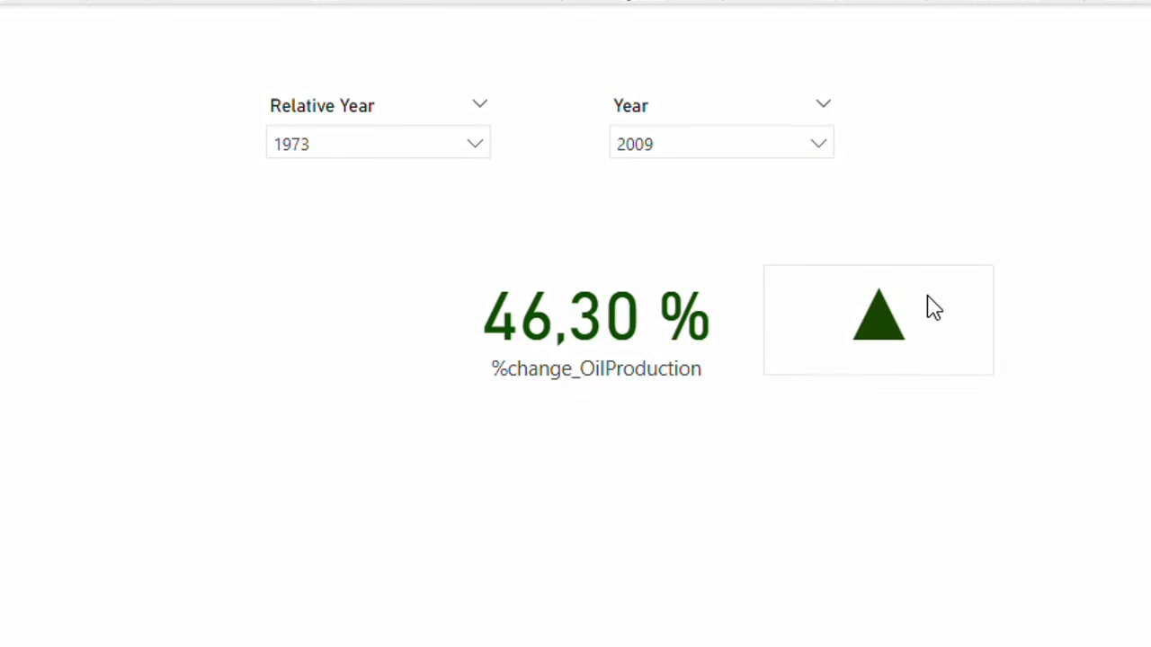
pyautogui.moveTo(608, 341); pyautogui.dragTo(588, 474)
pyautogui.moveTo(880, 359); pyautogui.dragTo(699, 352)
pyautogui.moveTo(287, 365); pyautogui.dragTo(427, 357)
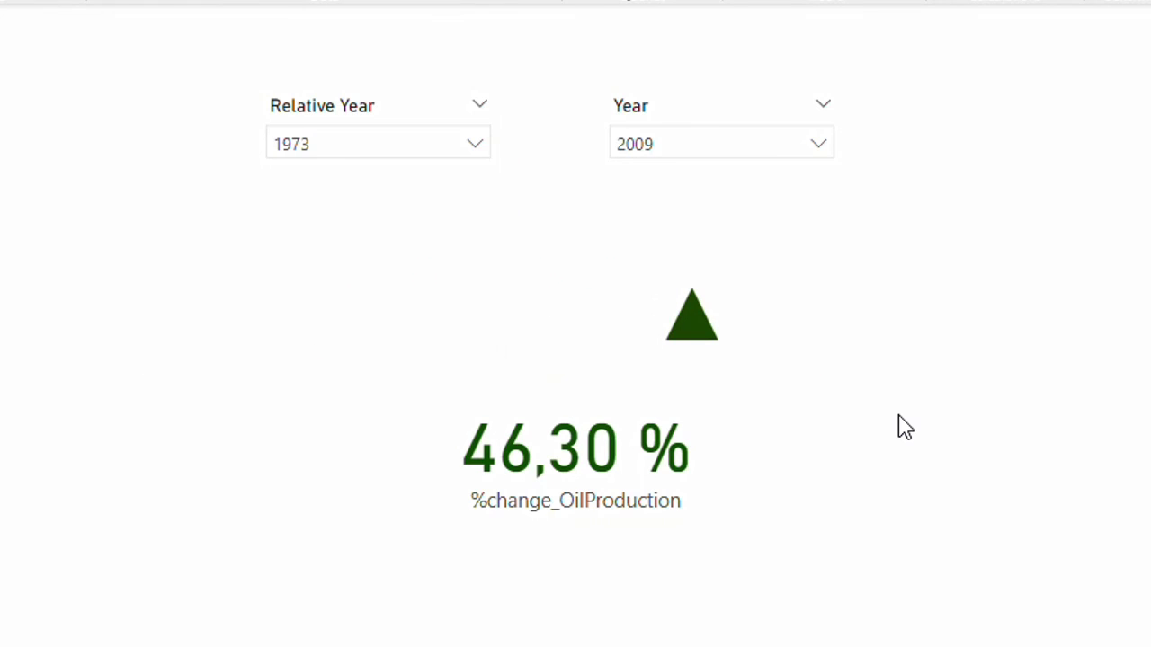
# - Move the percentage card back between the two arrow cards, spread the arrows apart and align all three in one row
pyautogui.moveTo(768, 345); pyautogui.dragTo(893, 347)
pyautogui.moveTo(635, 476); pyautogui.dragTo(625, 373)
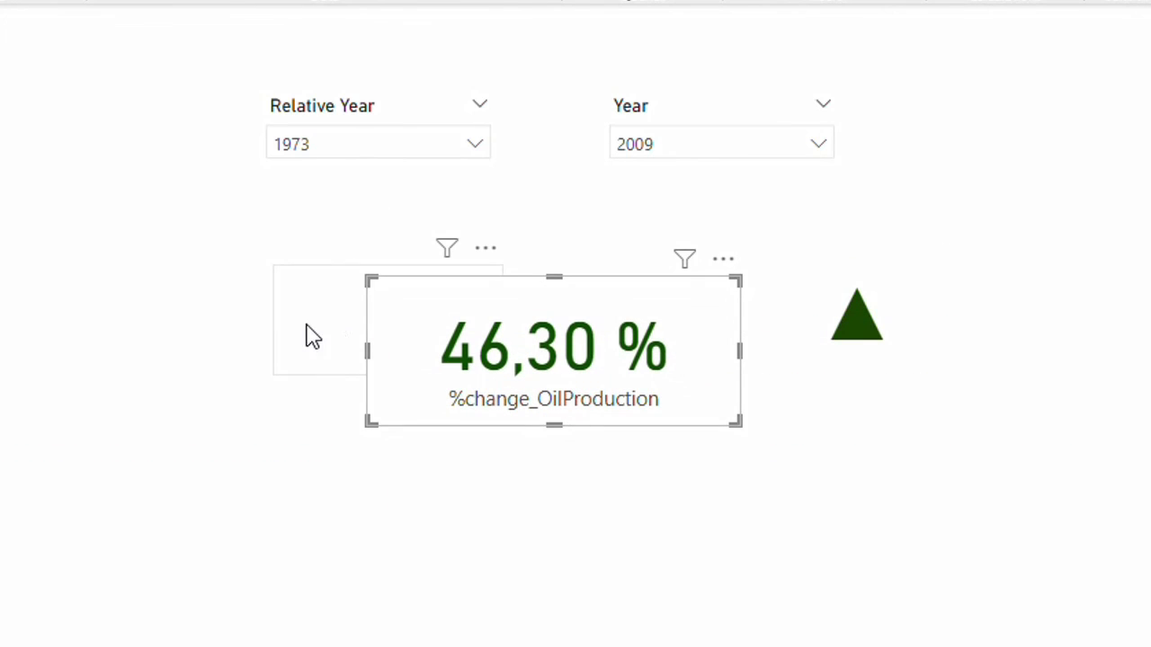
pyautogui.moveTo(312, 334); pyautogui.dragTo(206, 365)
pyautogui.moveTo(817, 367); pyautogui.dragTo(818, 399)
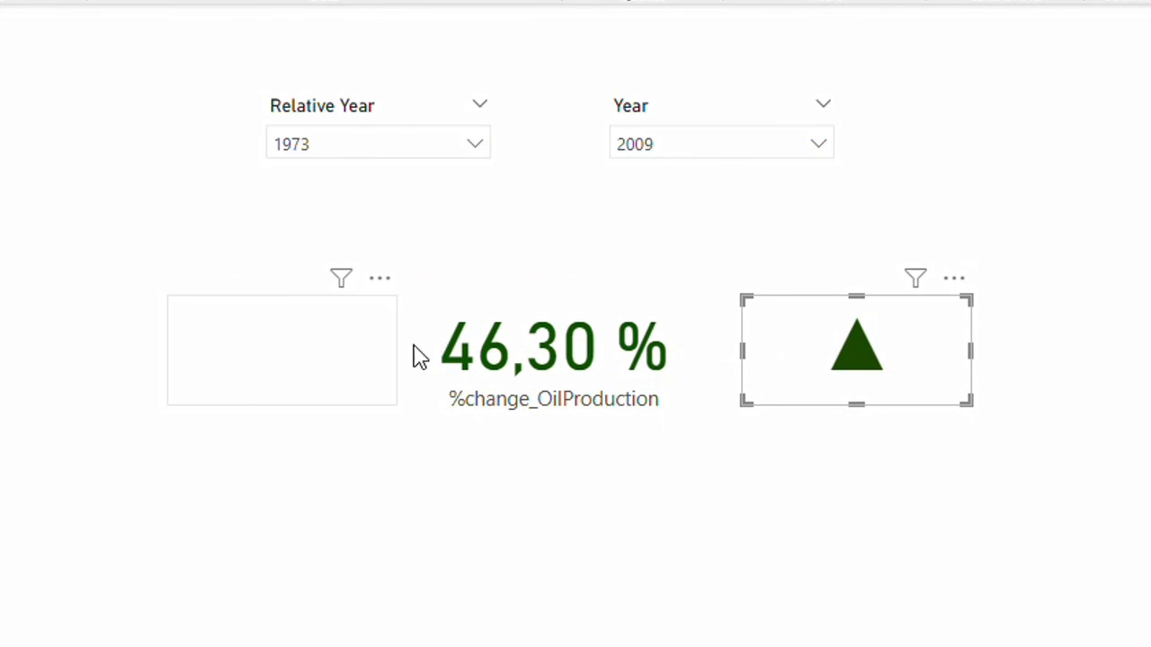
pyautogui.moveTo(249, 378)
pyautogui.mouseDown()
pyautogui.moveTo(275, 370)
pyautogui.moveTo(266, 372)
pyautogui.mouseUp()
pyautogui.click(788, 339)
pyautogui.click(731, 551)
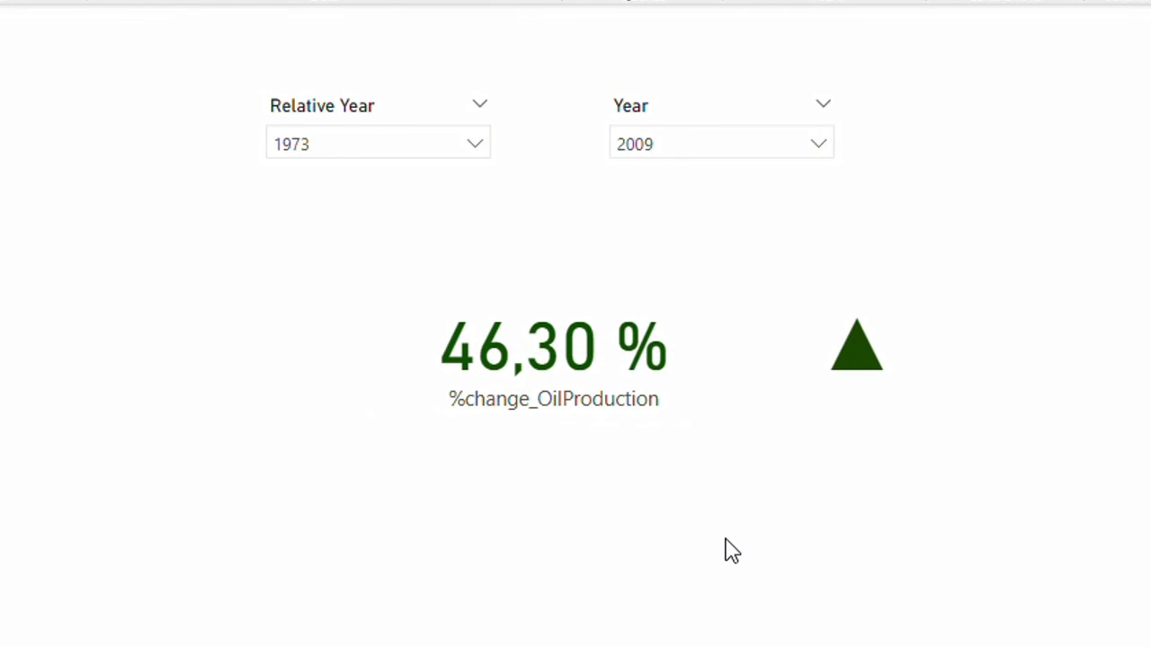